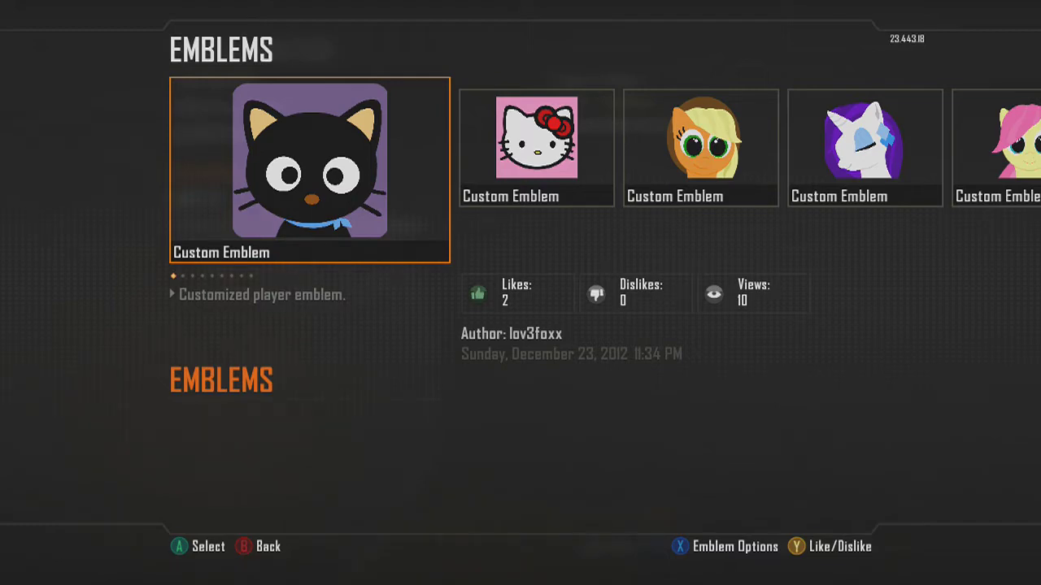
Start a new blank emblem from the empty slot at the end of the custom emblems
{"action": "key", "text": "Right"}
{"action": "key", "text": "Right"}
{"action": "key", "text": "Right"}
{"action": "key", "text": "Right"}
{"action": "key", "text": "Right"}
{"action": "key", "text": "Right"}
{"action": "key", "text": "Right"}
{"action": "key", "text": "Right"}
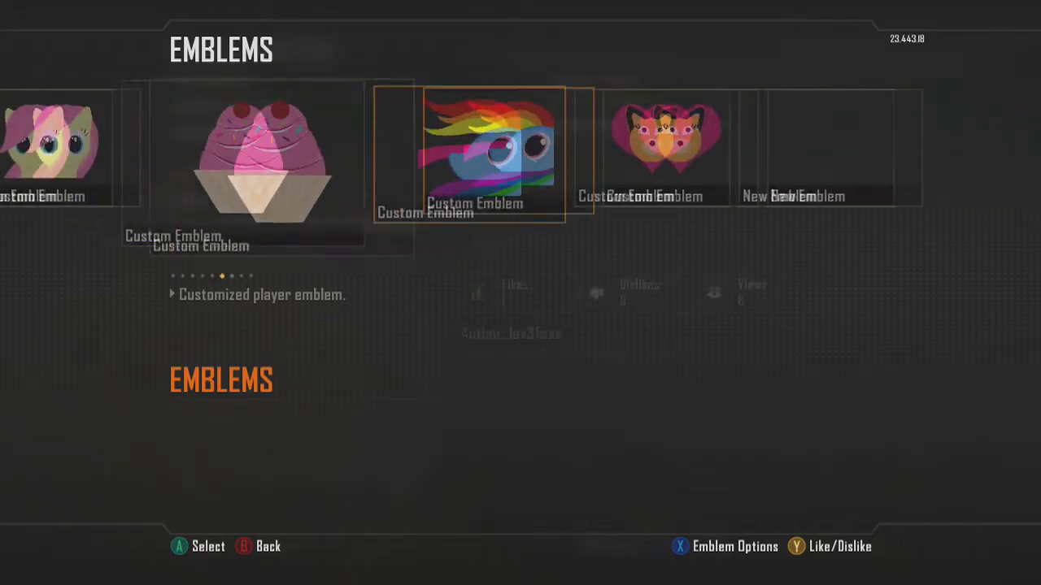
{"action": "key", "text": "Return"}
Add the Round Square shape from the Tools category to layer 1
{"action": "key", "text": "Left"}
{"action": "key", "text": "Left"}
{"action": "key", "text": "Left"}
{"action": "key", "text": "Left"}
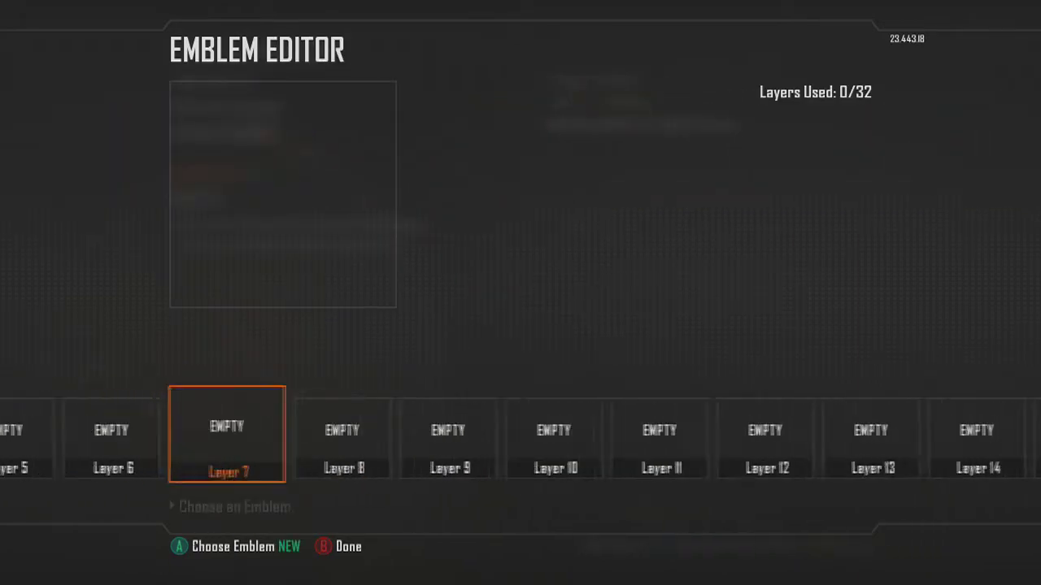
{"action": "key", "text": "Left"}
{"action": "key", "text": "Left"}
{"action": "key", "text": "Left"}
{"action": "key", "text": "Left"}
{"action": "key", "text": "Return"}
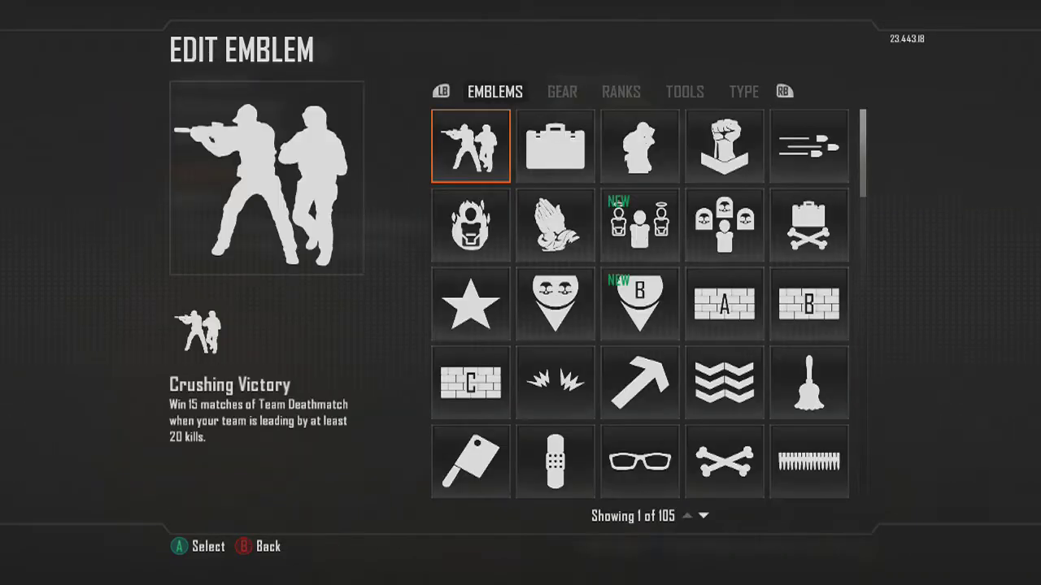
{"action": "key", "text": "Tab"}
{"action": "key", "text": "Tab"}
{"action": "key", "text": "Tab"}
{"action": "key", "text": "Down"}
{"action": "key", "text": "Down"}
{"action": "key", "text": "Right"}
{"action": "key", "text": "Right"}
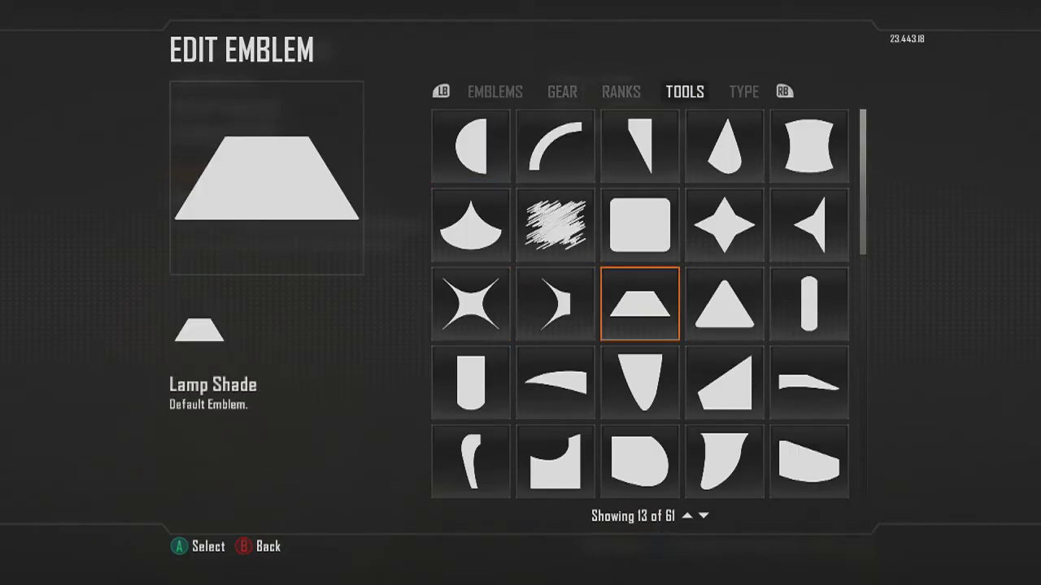
{"action": "key", "text": "Up"}
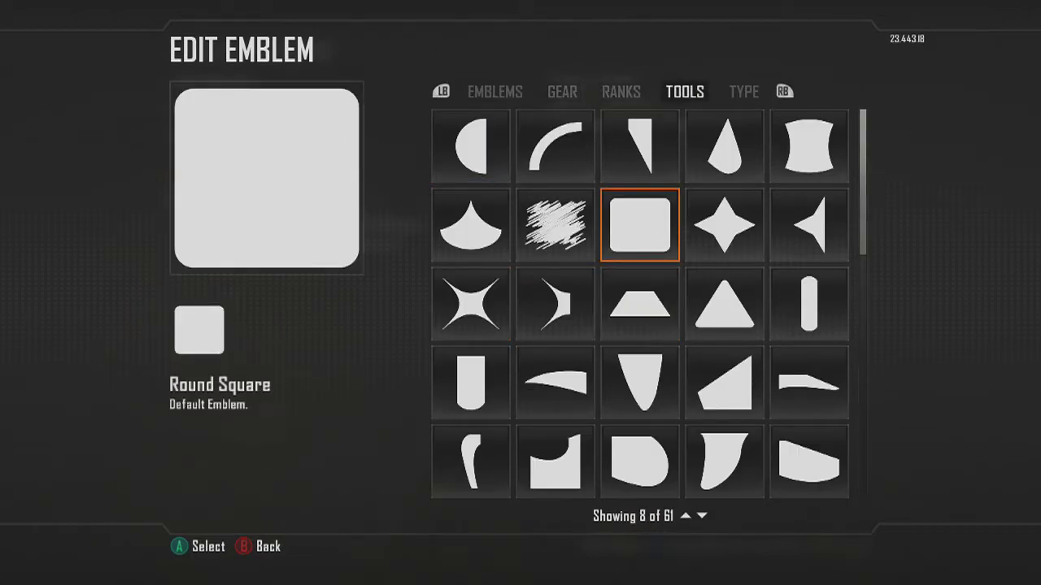
{"action": "key", "text": "Return"}
Color the rounded square the second-palest shade of blue and enlarge it to fill the whole canvas
{"action": "key", "text": "y"}
{"action": "key", "text": "Left"}
{"action": "key", "text": "Right"}
{"action": "key", "text": "Right"}
{"action": "key", "text": "Right"}
{"action": "key", "text": "Right"}
{"action": "key", "text": "Right"}
{"action": "key", "text": "Right"}
{"action": "key", "text": "Right"}
{"action": "key", "text": "Right"}
{"action": "key", "text": "Down"}
{"action": "key", "text": "Down"}
{"action": "key", "text": "Down"}
{"action": "key", "text": "Down"}
{"action": "key", "text": "Down"}
{"action": "key", "text": "Down"}
{"action": "key", "text": "Right"}
{"action": "key", "text": "Down"}
{"action": "key", "text": "Up"}
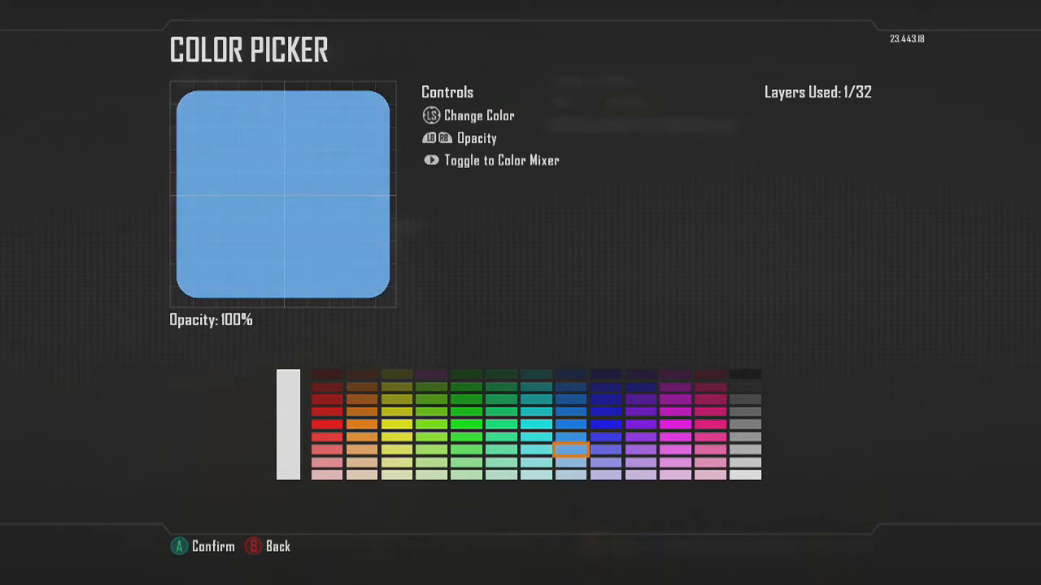
{"action": "key", "text": "Down"}
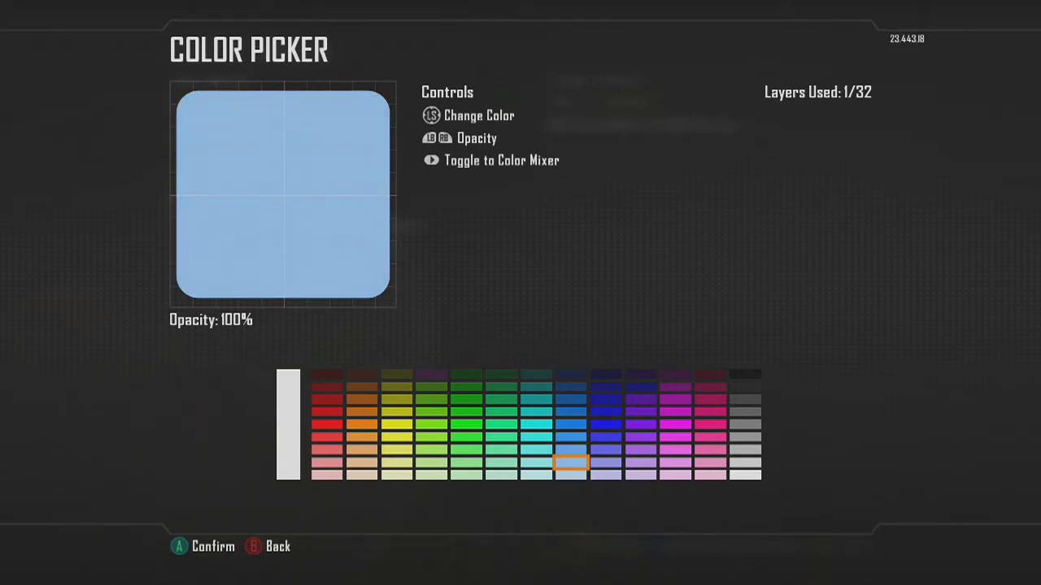
{"action": "key", "text": "Return"}
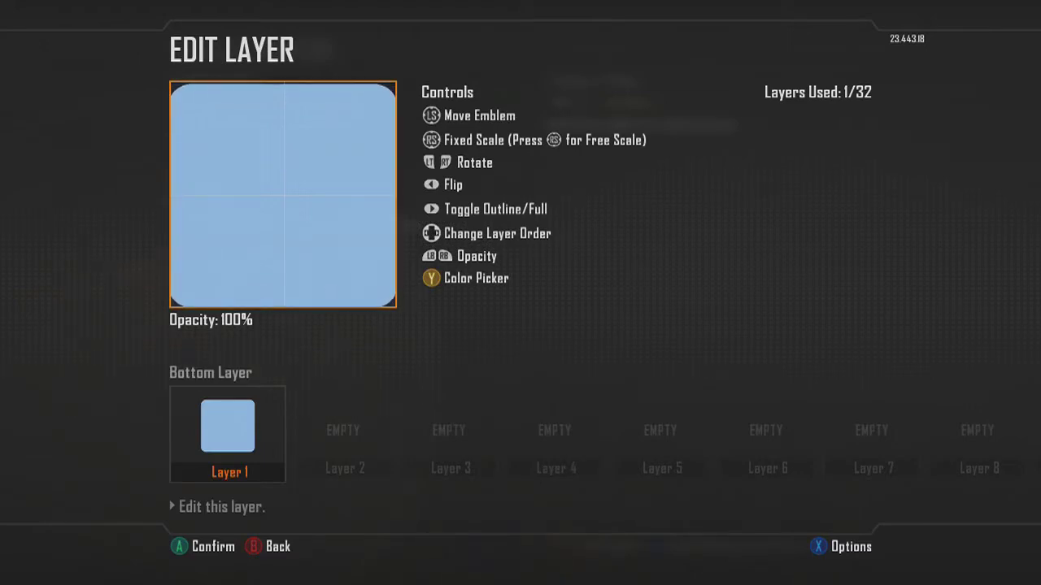
Add the Full Circle shape to layer 2 and shrink it to about 70% of the canvas width
{"action": "key", "text": "Return"}
{"action": "key", "text": "Down"}
{"action": "key", "text": "Down"}
{"action": "key", "text": "Down"}
{"action": "key", "text": "Down"}
{"action": "key", "text": "Down"}
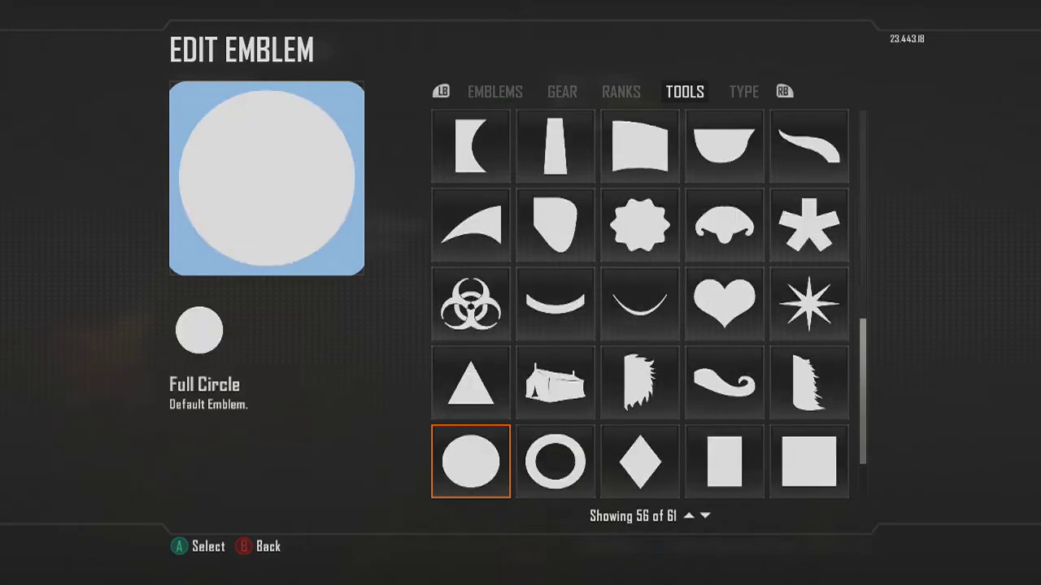
{"action": "key", "text": "Return"}
{"action": "key", "text": "Down"}
Color the circle on layer 2 black
{"action": "key", "text": "y"}
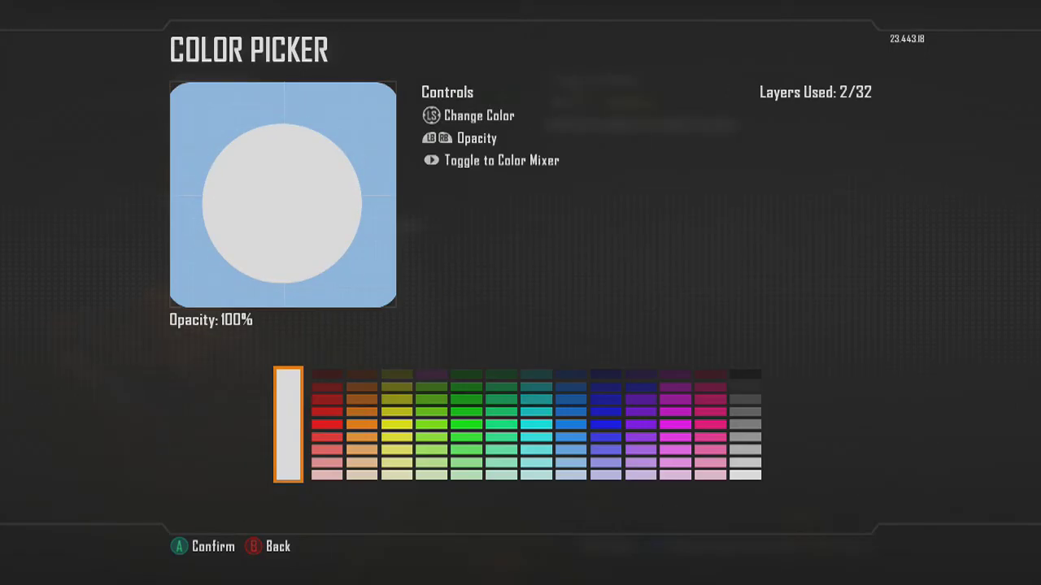
{"action": "key", "text": "Left"}
{"action": "key", "text": "Return"}
Fine-tune the black circle's size and height so the head sits slightly below the canvas centre
{"action": "key", "text": "Down"}
{"action": "key", "text": "Up"}
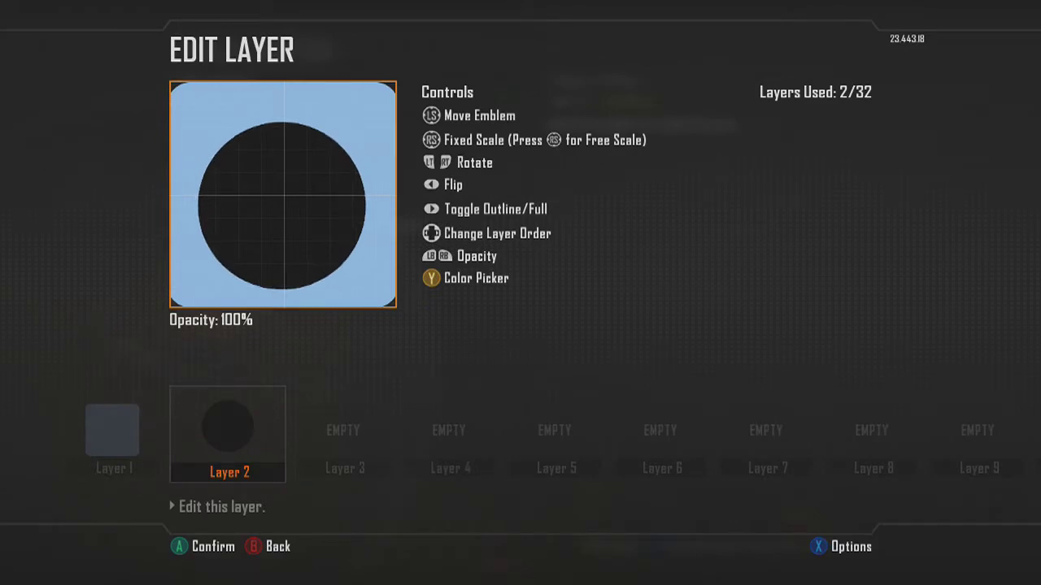
{"action": "key", "text": "Down"}
{"action": "key", "text": "Up"}
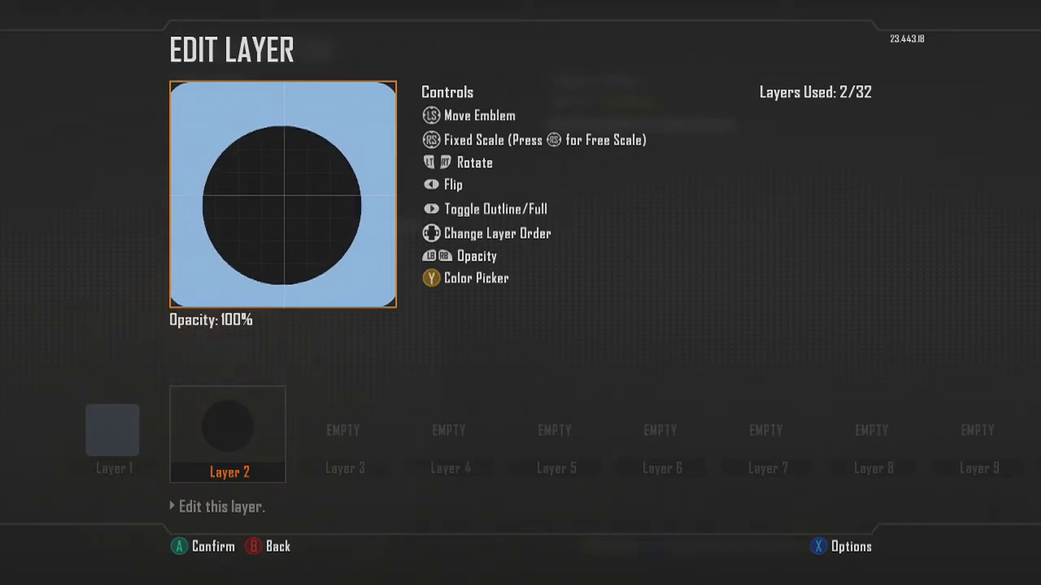
{"action": "key", "text": "Up"}
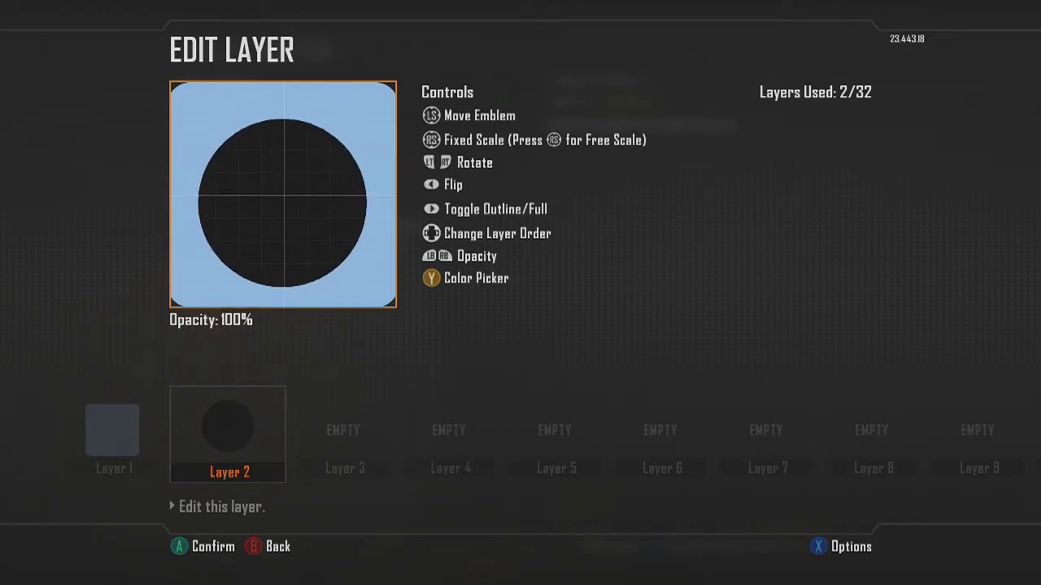
{"action": "key", "text": "Escape"}
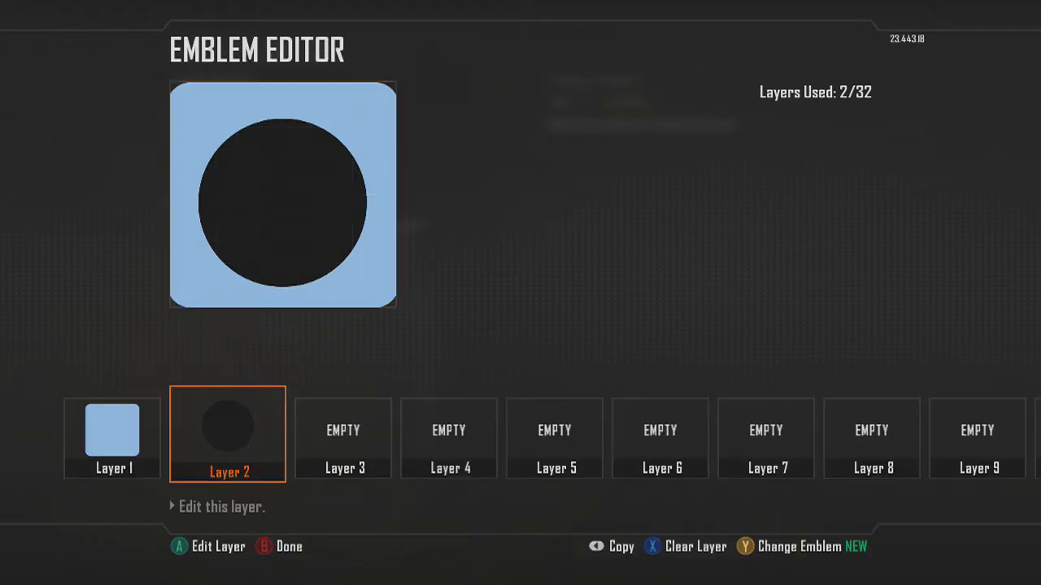
{"action": "key", "text": "Return"}
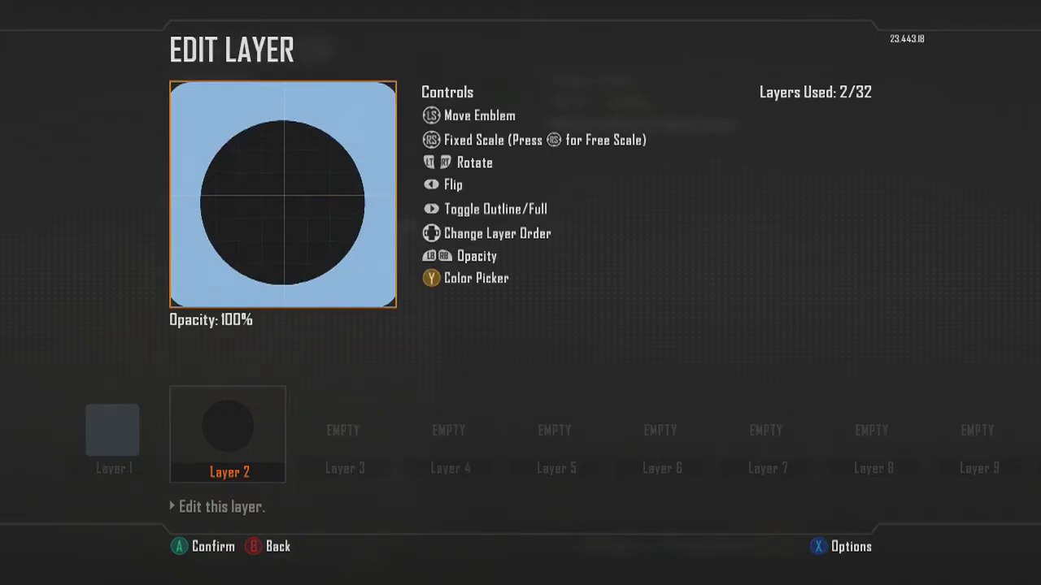
{"action": "key", "text": "Escape"}
Add the Tongue shape from the Tools category to layer 3
{"action": "key", "text": "Right"}
{"action": "key", "text": "Return"}
{"action": "key", "text": "Tab"}
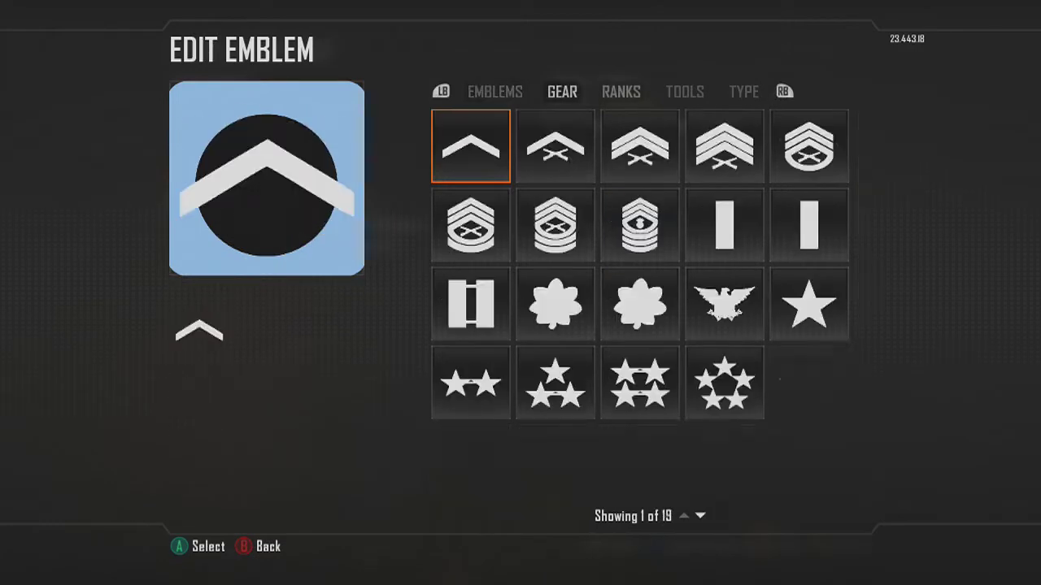
{"action": "key", "text": "Tab"}
{"action": "key", "text": "Tab"}
{"action": "key", "text": "Down"}
{"action": "key", "text": "Down"}
{"action": "key", "text": "Down"}
{"action": "key", "text": "Down"}
{"action": "key", "text": "Right"}
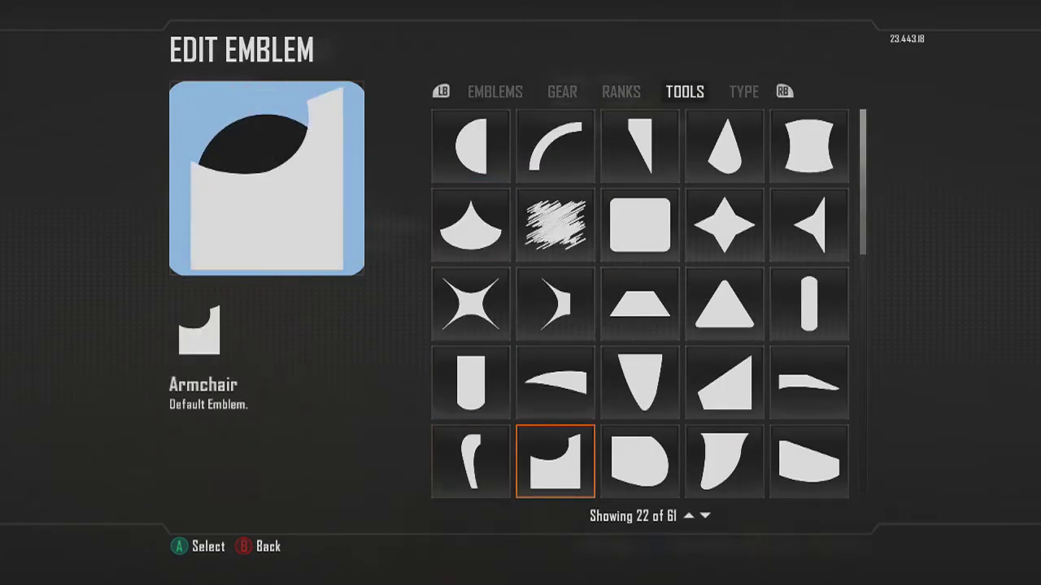
{"action": "key", "text": "Up"}
{"action": "key", "text": "Right"}
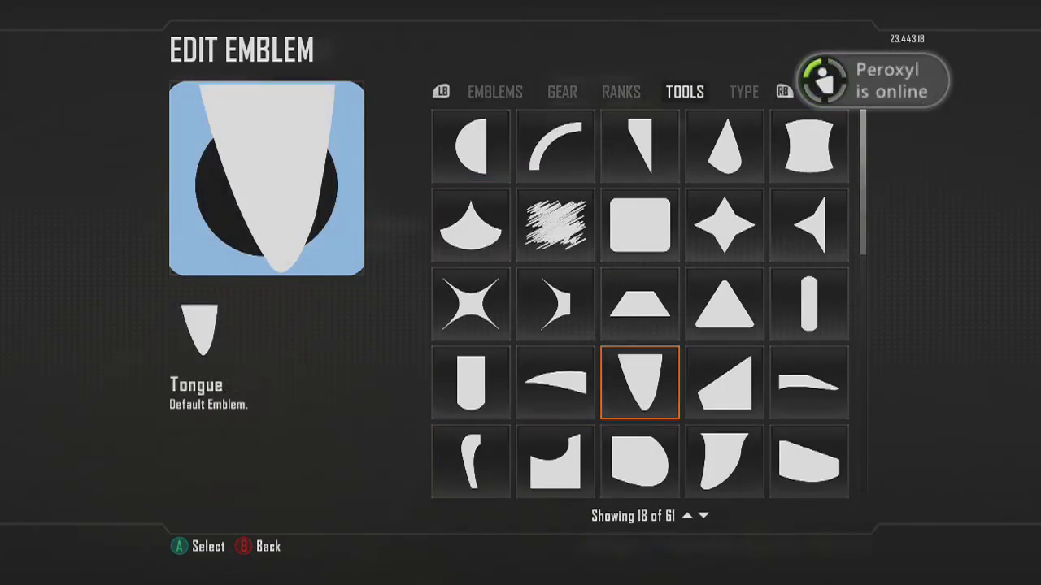
{"action": "key", "text": "Return"}
Rotate the tongue shape tip-up, shrink it with fixed and free scaling, and place it as an ear on the head's upper left
{"action": "key", "text": "e"}
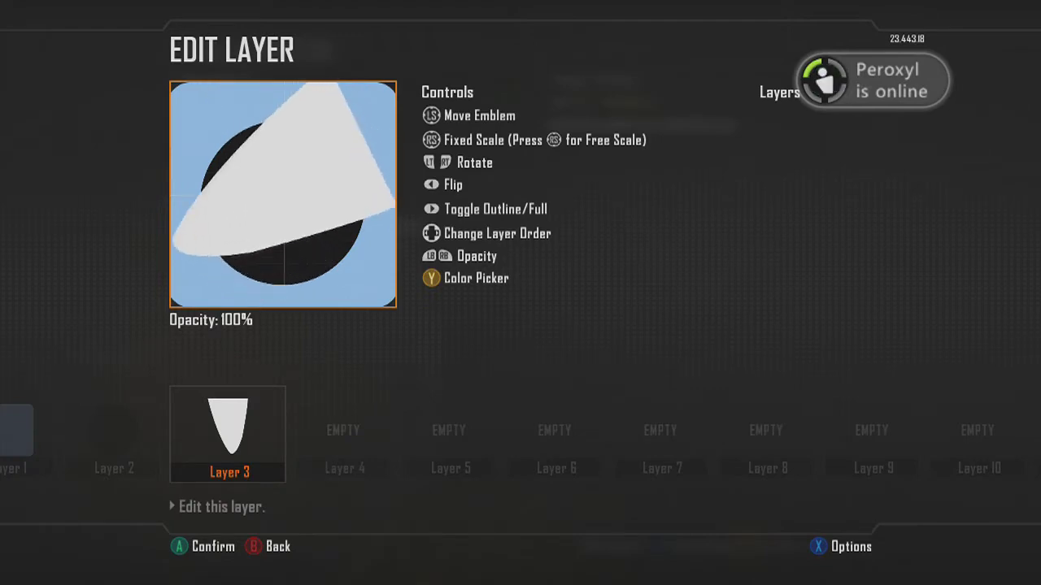
{"action": "key", "text": "e"}
{"action": "key", "text": "Left"}
{"action": "key", "text": "Down"}
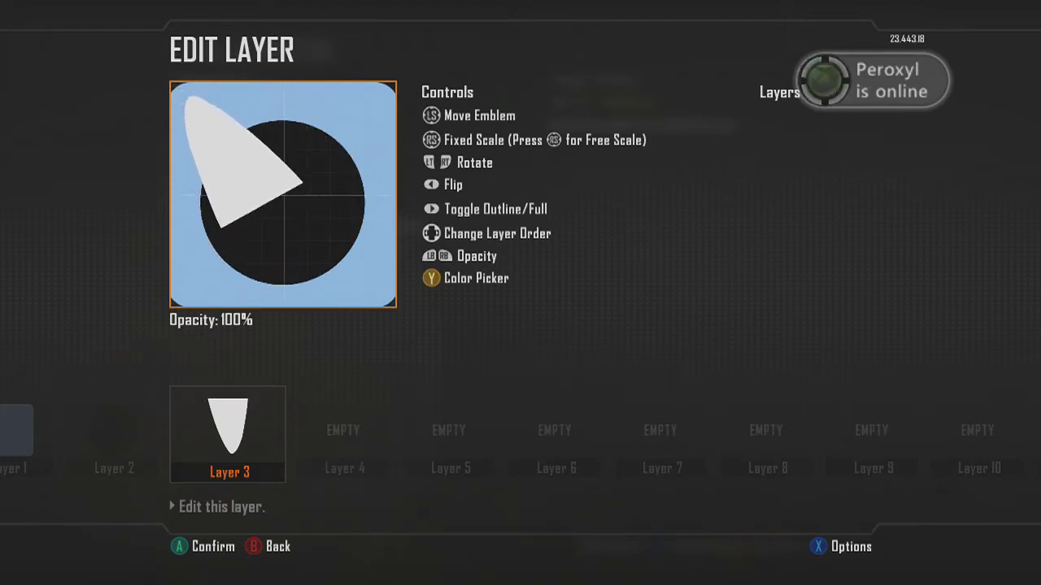
{"action": "key", "text": "Down"}
{"action": "key", "text": "Up"}
{"action": "key", "text": "Down"}
{"action": "key", "text": "r"}
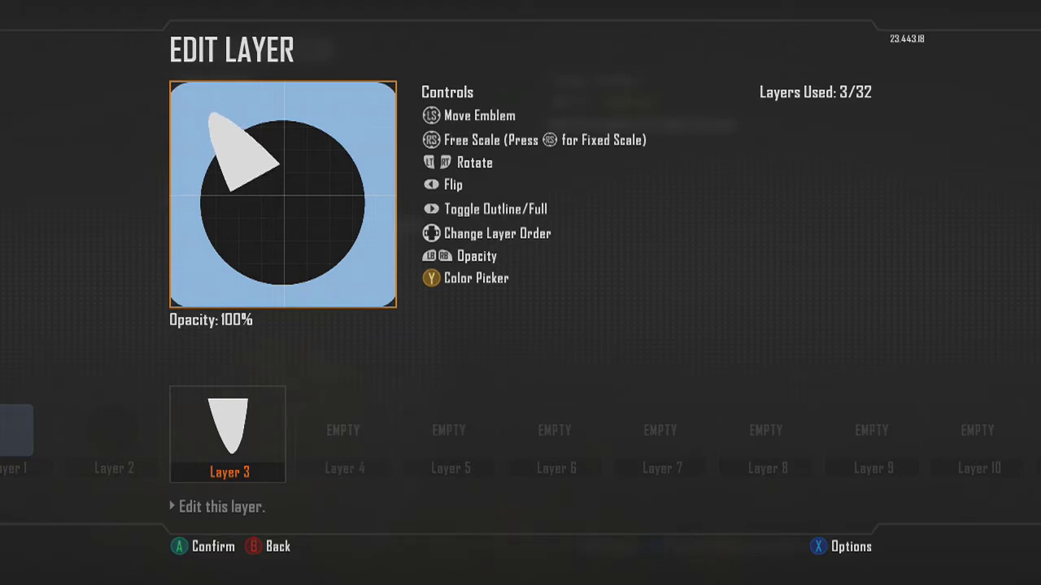
{"action": "key", "text": "Up"}
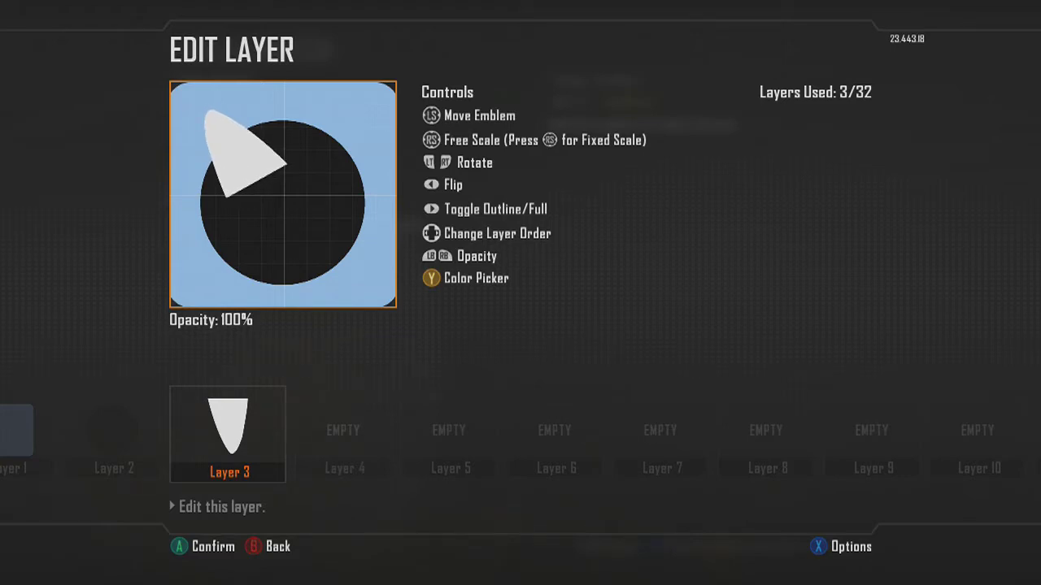
Color the ear on layer 3 black to match the head
{"action": "key", "text": "y"}
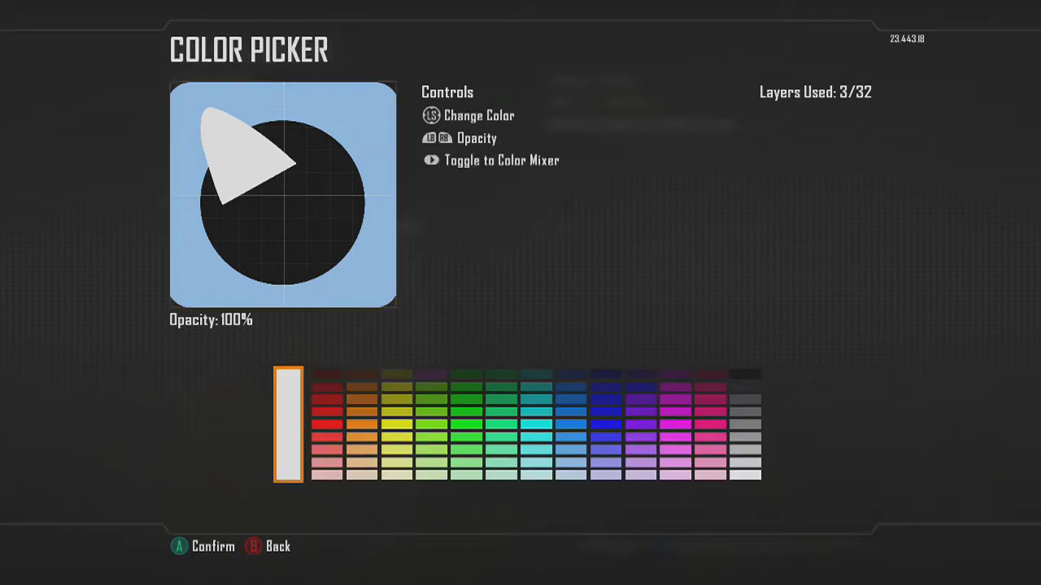
{"action": "key", "text": "Left"}
{"action": "key", "text": "a"}
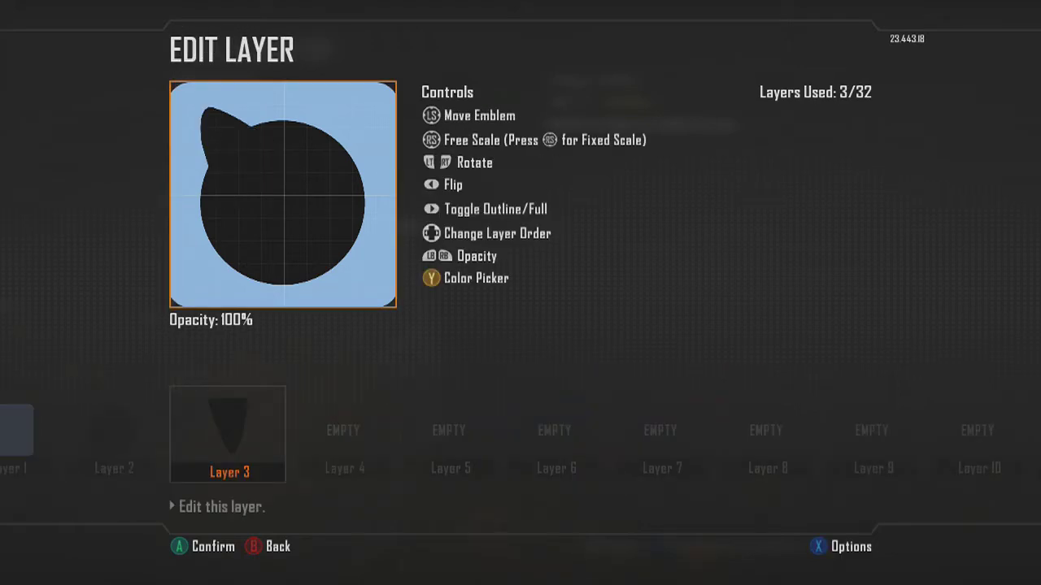
Fine-tune the left ear's position, width and height so it sticks out slightly past the head's side
{"action": "key", "text": "Left"}
{"action": "key", "text": "Right"}
{"action": "key", "text": "Left"}
{"action": "key", "text": "a"}
{"action": "key", "text": "a"}
{"action": "key", "text": "Left"}
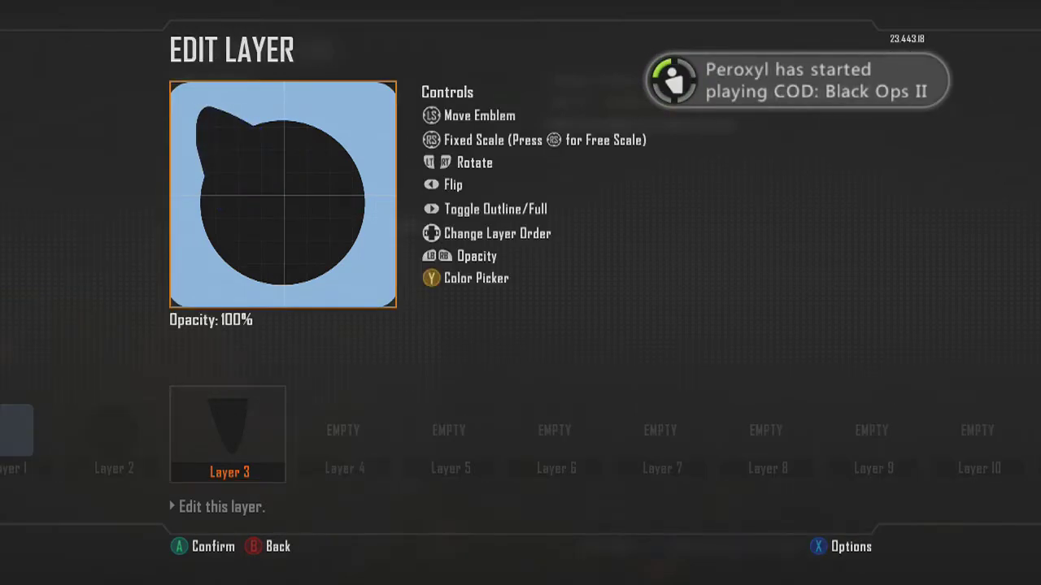
{"action": "key", "text": "r"}
{"action": "key", "text": "r"}
{"action": "key", "text": "Up"}
{"action": "key", "text": "Down"}
{"action": "key", "text": "r"}
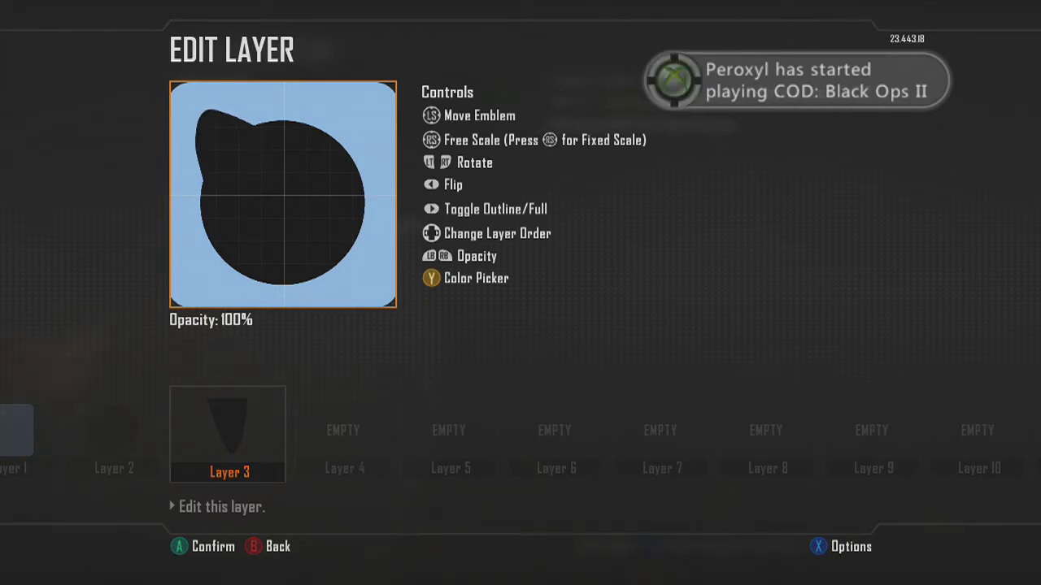
{"action": "key", "text": "Down"}
{"action": "key", "text": "Left"}
{"action": "key", "text": "Up"}
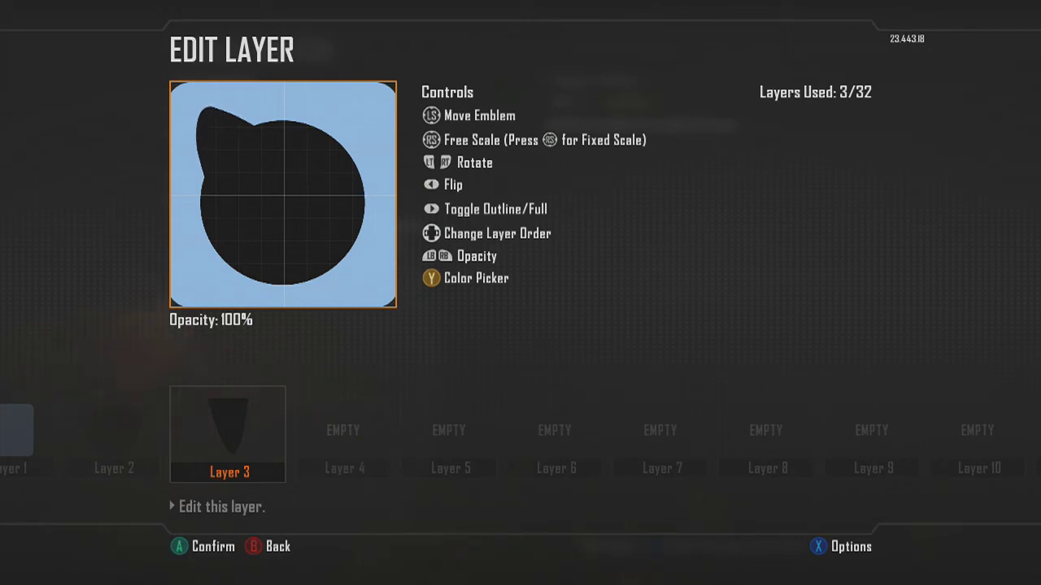
{"action": "key", "text": "Return"}
Copy the ear on layer 3 and paste it into layer 4
{"action": "key", "text": "ctrl+c"}
{"action": "key", "text": "Right"}
{"action": "key", "text": "ctrl+v"}
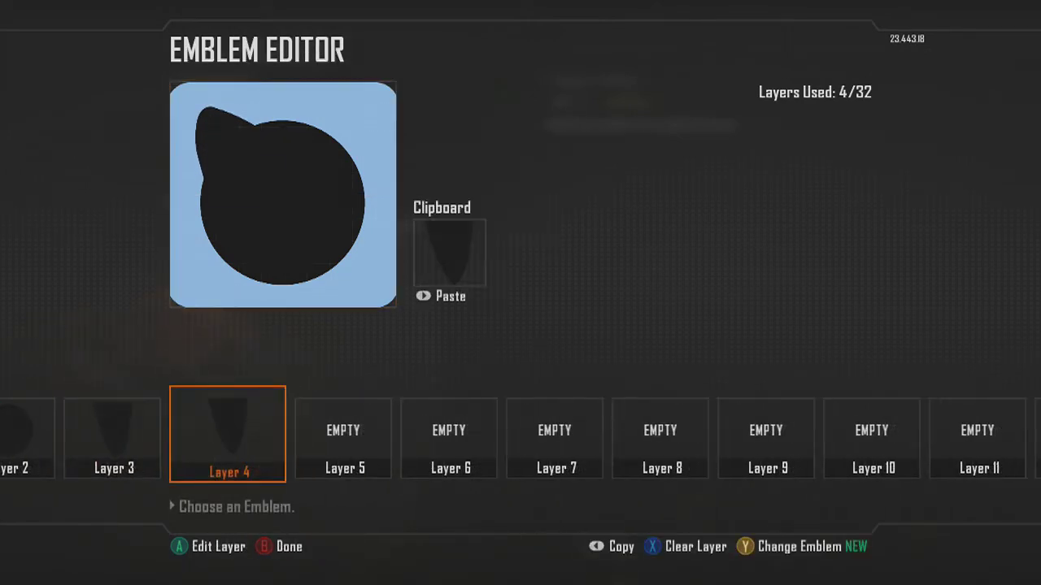
Flip the pasted ear and move it to the head's upper right, mirroring the left ear
{"action": "key", "text": "Return"}
{"action": "key", "text": "Right"}
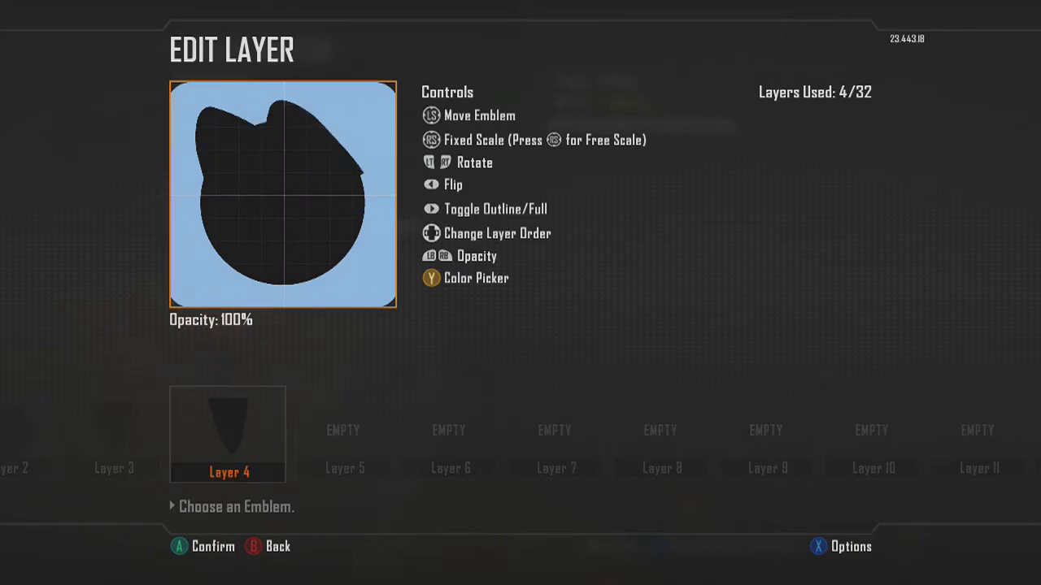
{"action": "key", "text": "Right"}
{"action": "key", "text": "f"}
{"action": "key", "text": "Right"}
{"action": "key", "text": "Left"}
{"action": "key", "text": "Right"}
{"action": "key", "text": "Left"}
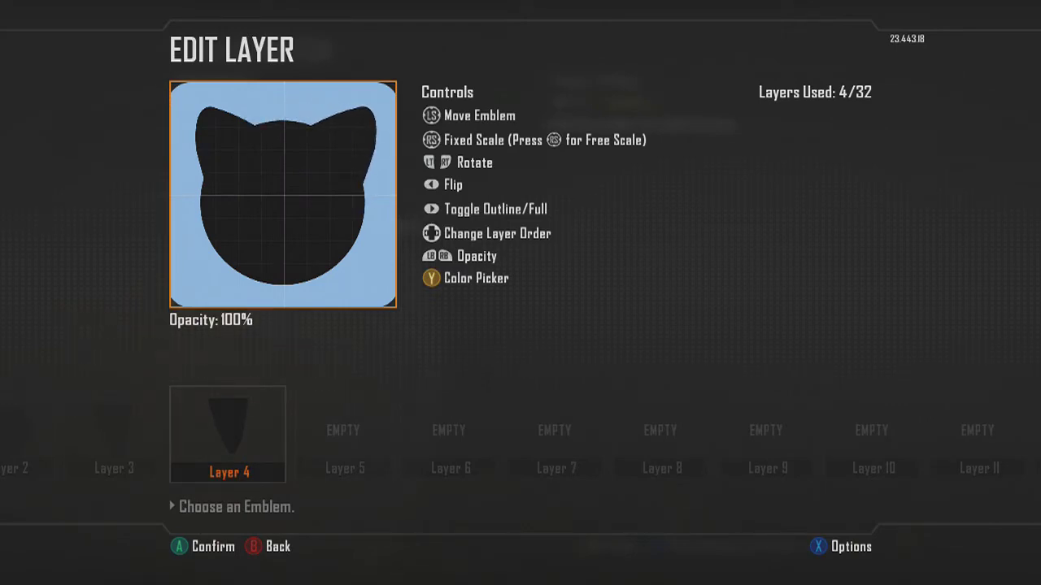
Nudge the right ear on layer 4 to line up with the height of the left ear
{"action": "key", "text": "Down"}
{"action": "key", "text": "Up"}
{"action": "key", "text": "Escape"}
{"action": "key", "text": "Return"}
{"action": "key", "text": "Escape"}
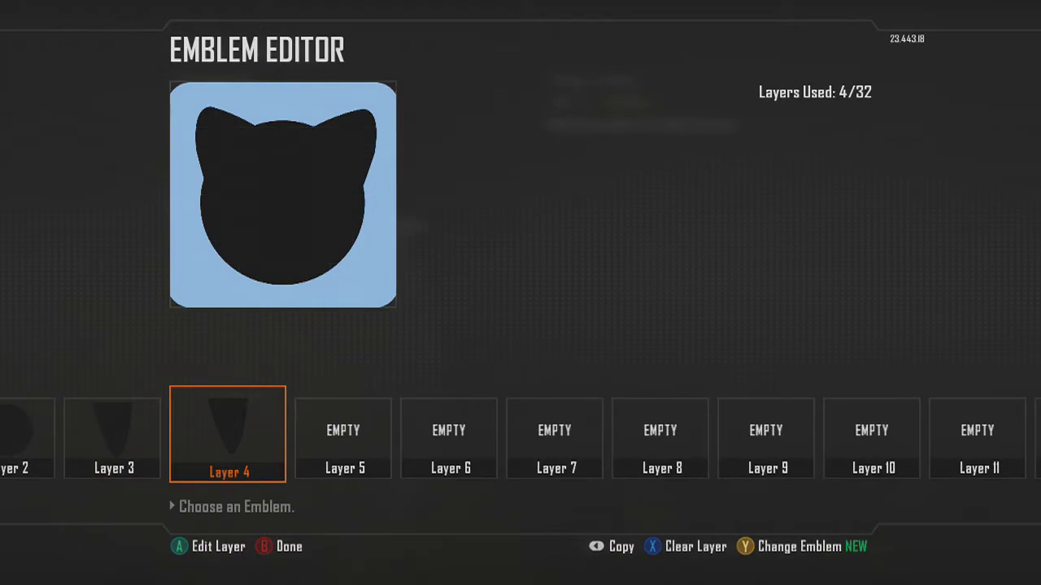
{"action": "key", "text": "Return"}
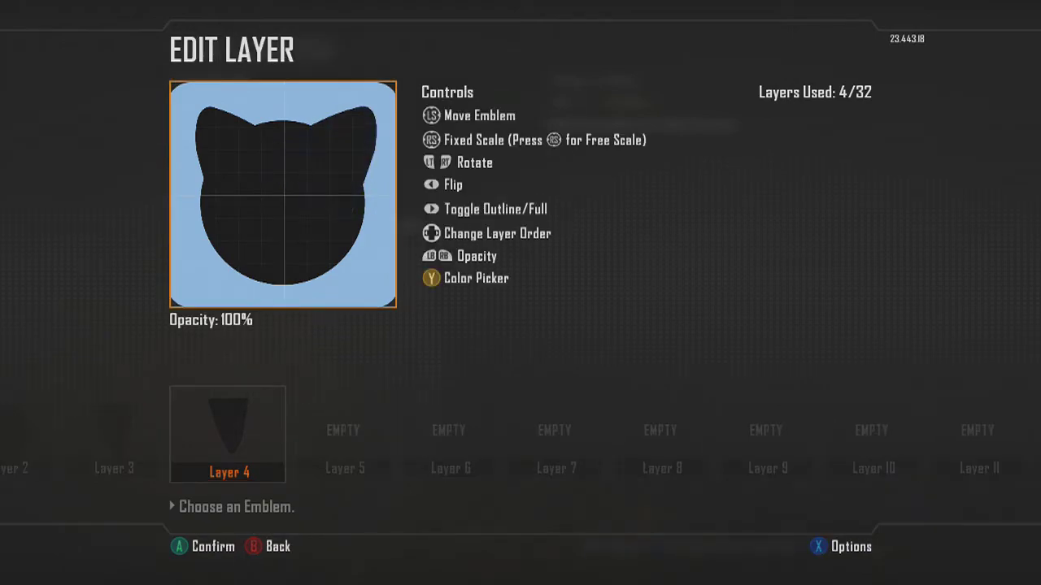
{"action": "key", "text": "Escape"}
{"action": "key", "text": "Return"}
Add a white Full Circle to layer 5, shrink it to about a quarter of the canvas width and place it as the left eye
{"action": "key", "text": "Return"}
{"action": "key", "text": "Up"}
{"action": "key", "text": "Return"}
{"action": "key", "text": "Down"}
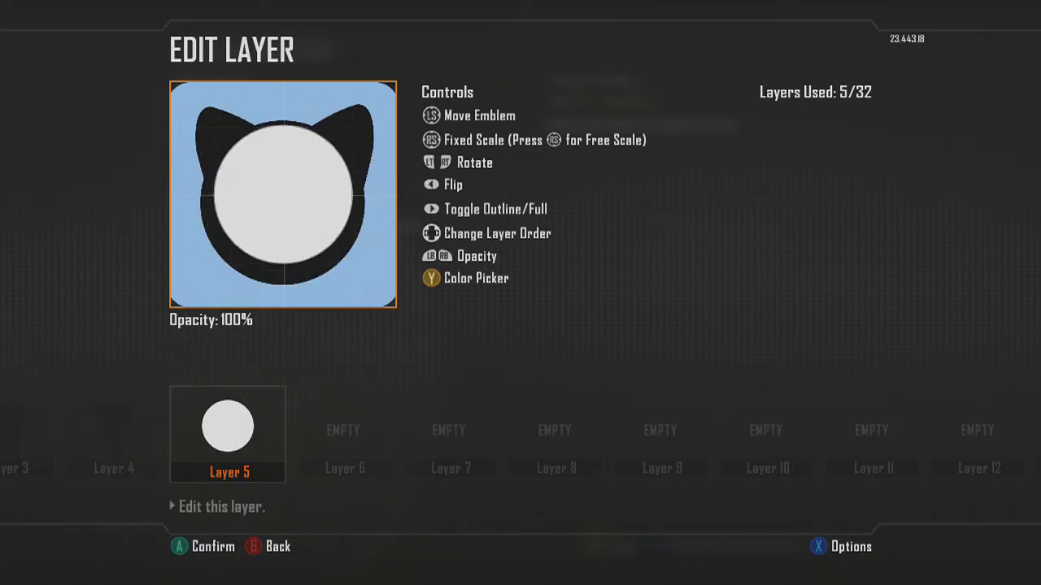
{"action": "key", "text": "Down"}
{"action": "key", "text": "Left"}
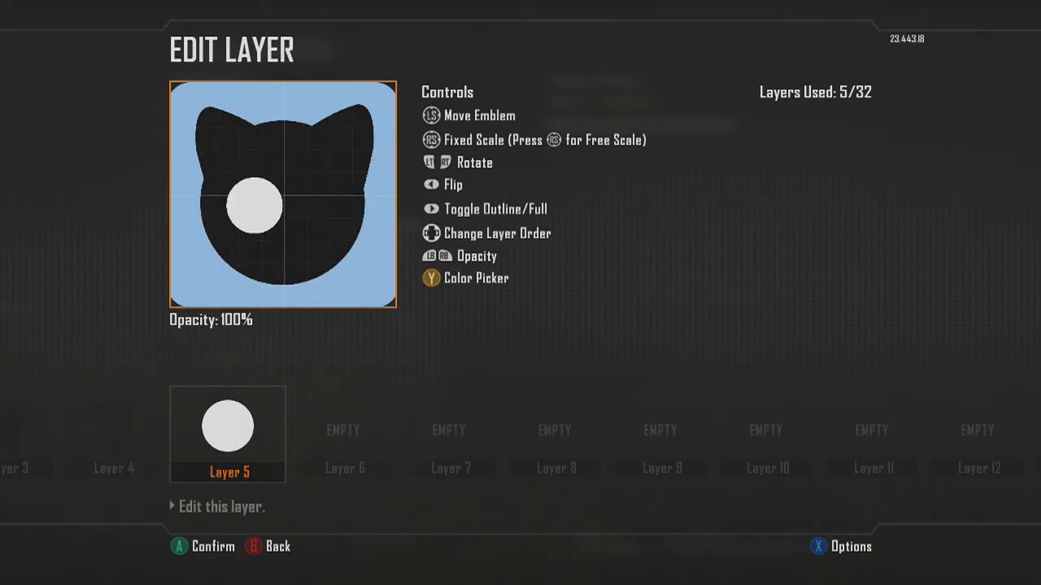
Make the left eye circle slightly smaller, shift it a little outward from the face's centre line and confirm it
{"action": "key", "text": "Right"}
{"action": "key", "text": "Escape"}
{"action": "key", "text": "Return"}
{"action": "key", "text": "Left"}
{"action": "key", "text": "Right"}
{"action": "key", "text": "Return"}
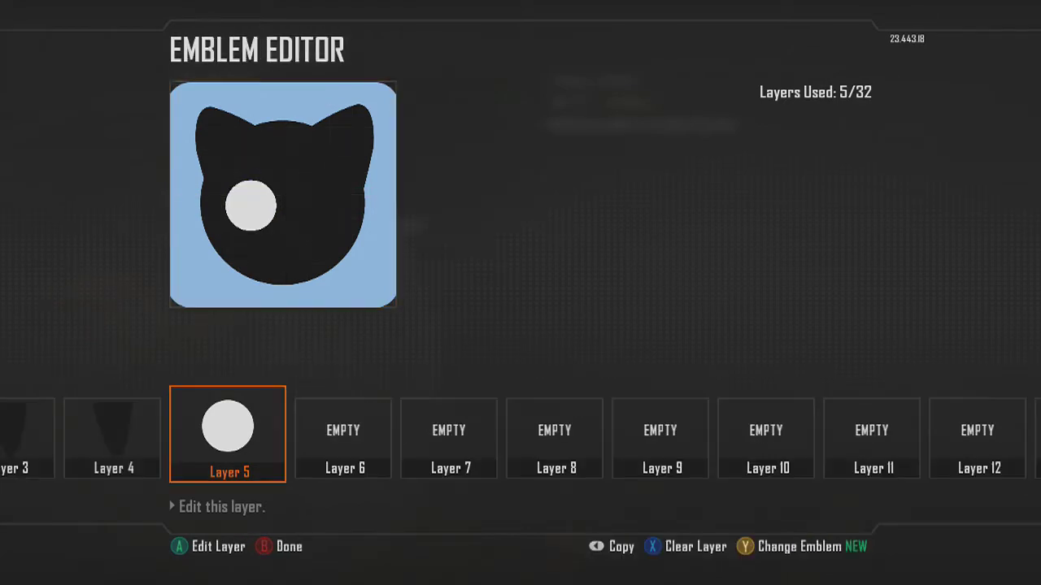
Copy the white left eye circle from layer 5 to layer 6 and move it across the face as the right eye
{"action": "key", "text": "ctrl+c"}
{"action": "key", "text": "Right"}
{"action": "key", "text": "ctrl+v"}
{"action": "key", "text": "Return"}
{"action": "key", "text": "Right"}
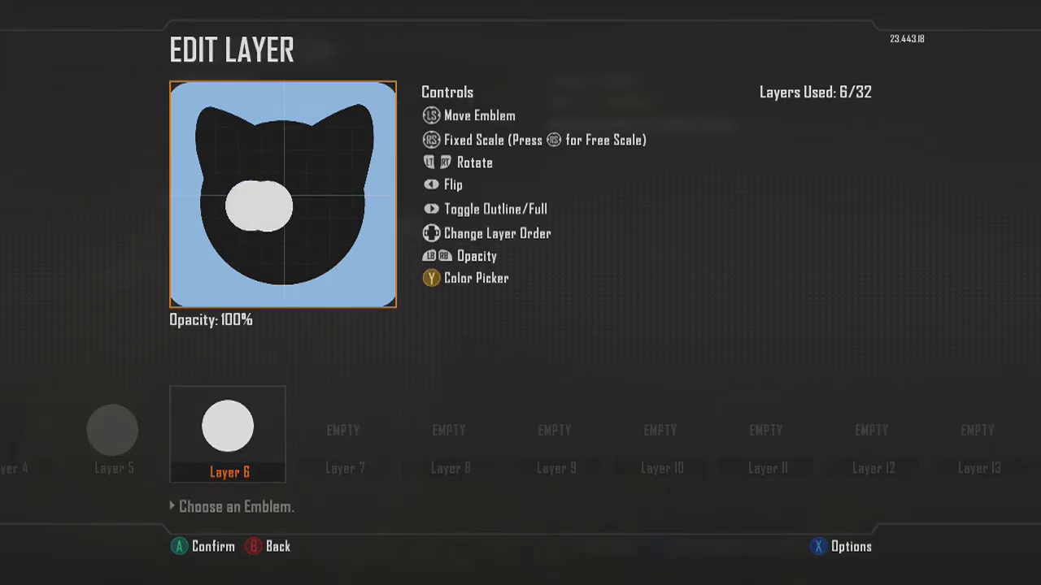
{"action": "key", "text": "Right"}
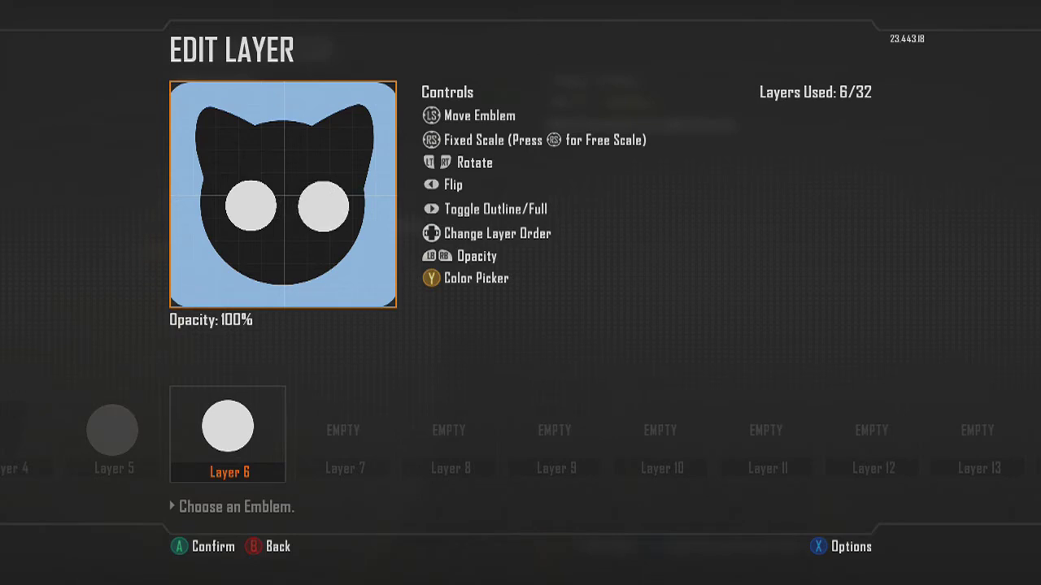
{"action": "key", "text": "Left"}
{"action": "key", "text": "Escape"}
Shift the left eye circle on layer 5 slightly outward to balance it with the right eye
{"action": "key", "text": "Left"}
{"action": "key", "text": "Return"}
{"action": "key", "text": "Left"}
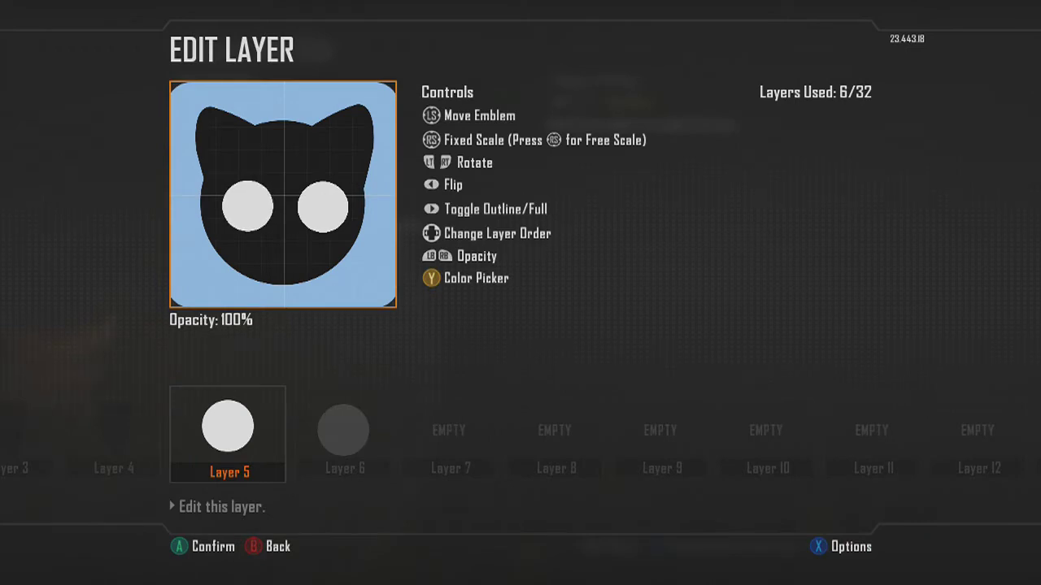
{"action": "key", "text": "Escape"}
{"action": "key", "text": "Return"}
{"action": "key", "text": "Escape"}
Add a Full Circle from the Tools shapes to layer 7 and colour it black
{"action": "key", "text": "Right"}
{"action": "key", "text": "Right"}
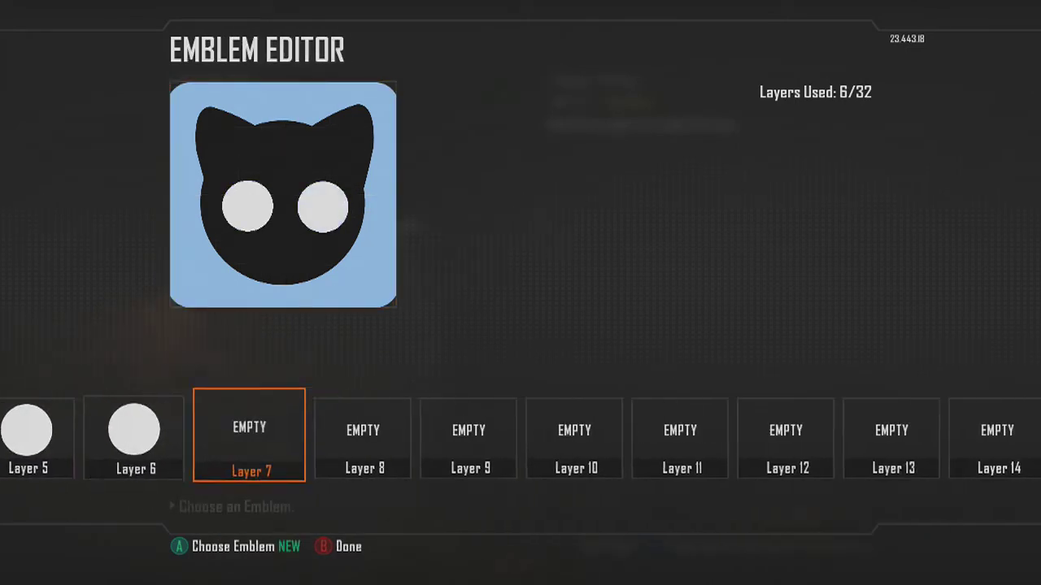
{"action": "key", "text": "Return"}
{"action": "key", "text": "Page_Down"}
{"action": "key", "text": "Page_Down"}
{"action": "key", "text": "Page_Down"}
{"action": "key", "text": "Down"}
{"action": "key", "text": "Down"}
{"action": "key", "text": "Down"}
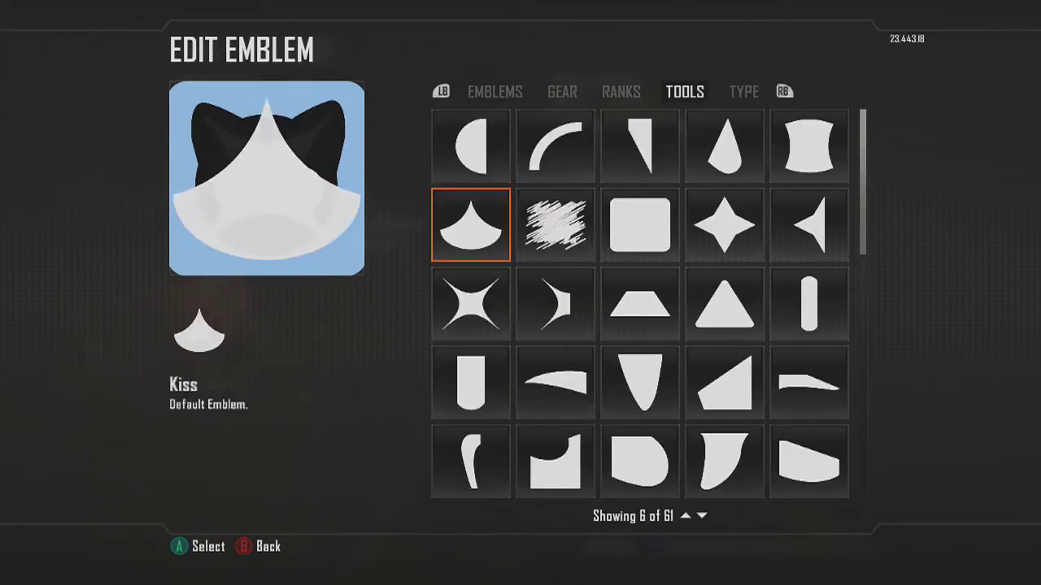
{"action": "key", "text": "Down"}
{"action": "key", "text": "Down"}
{"action": "key", "text": "Down"}
{"action": "key", "text": "Down"}
{"action": "key", "text": "Down"}
{"action": "key", "text": "Down"}
{"action": "key", "text": "Down"}
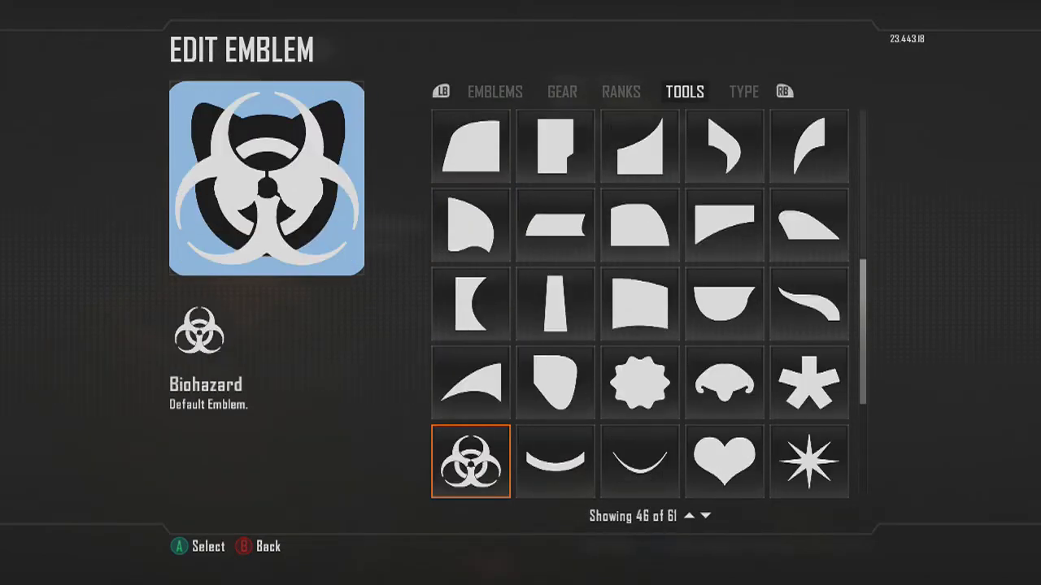
{"action": "key", "text": "Down"}
{"action": "key", "text": "Return"}
{"action": "key", "text": "y"}
{"action": "key", "text": "Left"}
{"action": "key", "text": "Return"}
Shrink the black circle on layer 7 and place it as the pupil on the inner side of the left eye
{"action": "key", "text": "Down"}
{"action": "key", "text": "Left"}
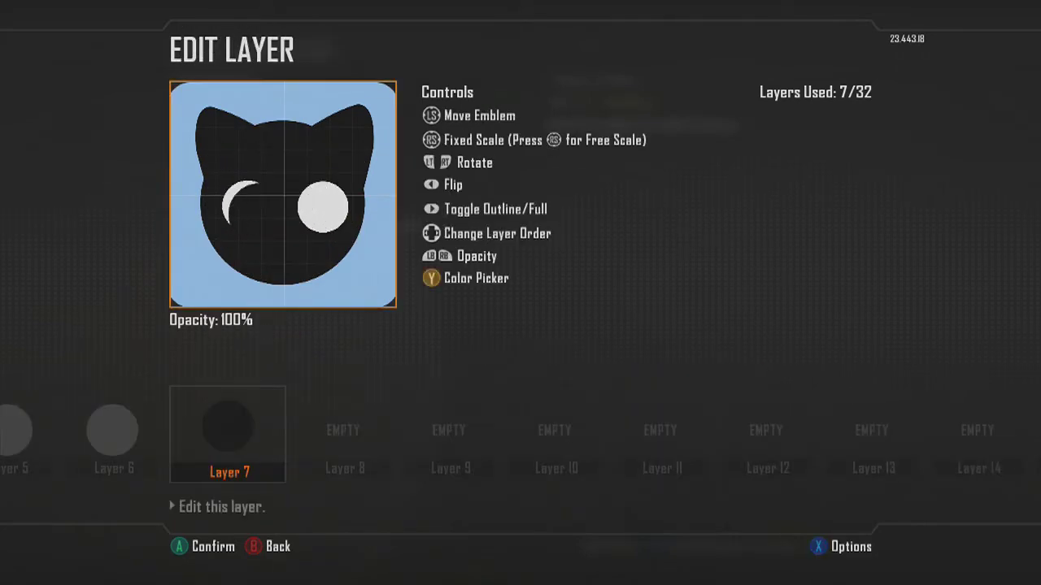
{"action": "key", "text": "Down"}
{"action": "key", "text": "Left"}
{"action": "key", "text": "Right"}
{"action": "key", "text": "Down"}
{"action": "key", "text": "Up"}
{"action": "key", "text": "Right"}
{"action": "key", "text": "Return"}
Copy the left pupil to layer 8 and place it on the inner side of the right eye
{"action": "key", "text": "Left"}
{"action": "key", "text": "ctrl+c"}
{"action": "key", "text": "Right"}
{"action": "key", "text": "ctrl+v"}
{"action": "key", "text": "Right"}
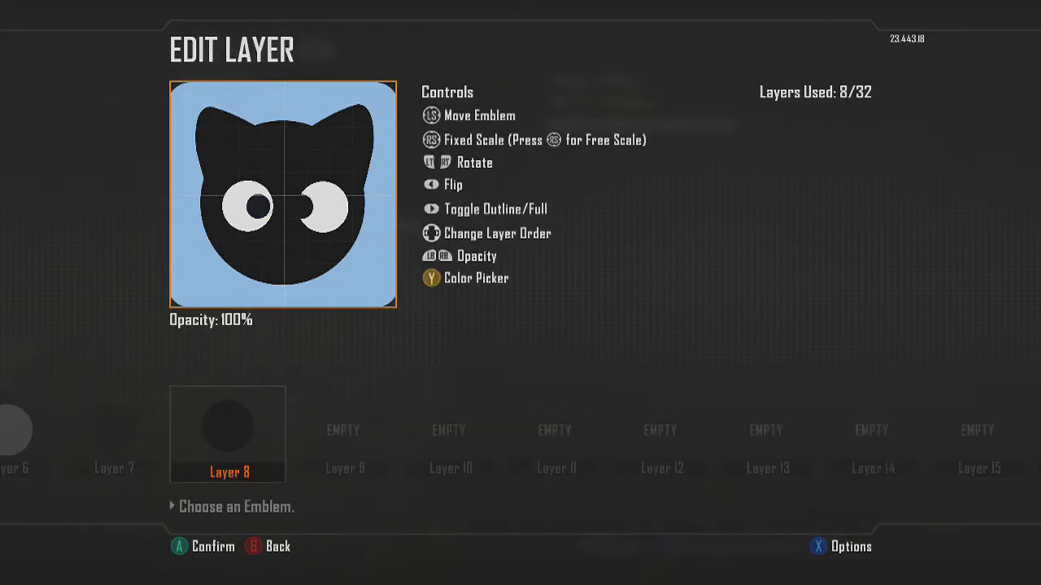
{"action": "key", "text": "Right"}
{"action": "key", "text": "Left"}
{"action": "key", "text": "Up"}
{"action": "key", "text": "Return"}
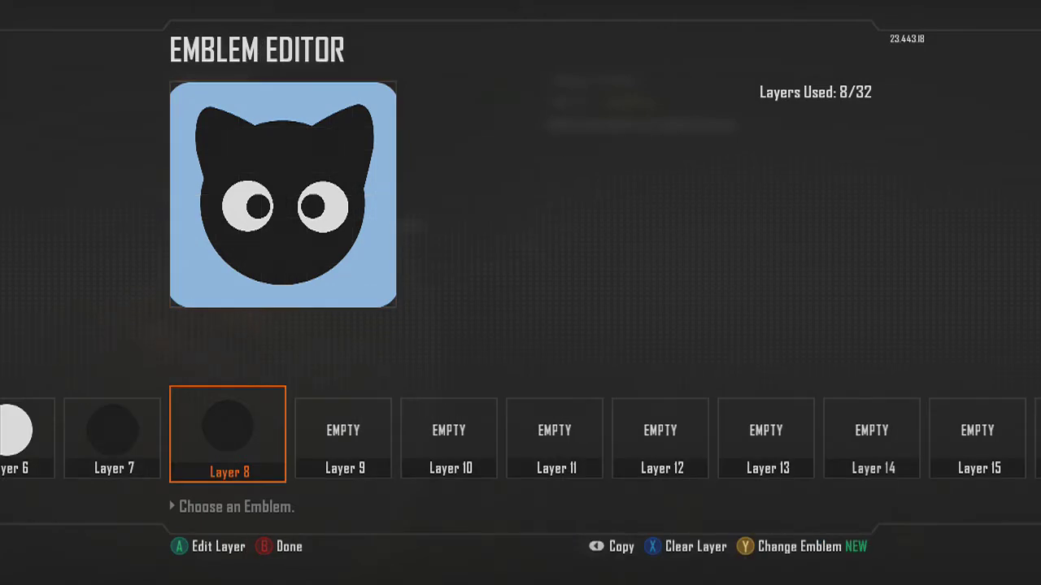
Add a Full Circle from the Tools shapes to layer 9 and shrink it to about a fifth of the canvas width
{"action": "key", "text": "Right"}
{"action": "key", "text": "Return"}
{"action": "key", "text": "Page_Down"}
{"action": "key", "text": "Page_Down"}
{"action": "key", "text": "Page_Down"}
{"action": "key", "text": "Down"}
{"action": "key", "text": "Down"}
{"action": "key", "text": "Down"}
{"action": "key", "text": "Down"}
{"action": "key", "text": "Down"}
{"action": "key", "text": "Down"}
{"action": "key", "text": "Down"}
{"action": "key", "text": "Down"}
{"action": "key", "text": "Down"}
{"action": "key", "text": "Down"}
{"action": "key", "text": "Down"}
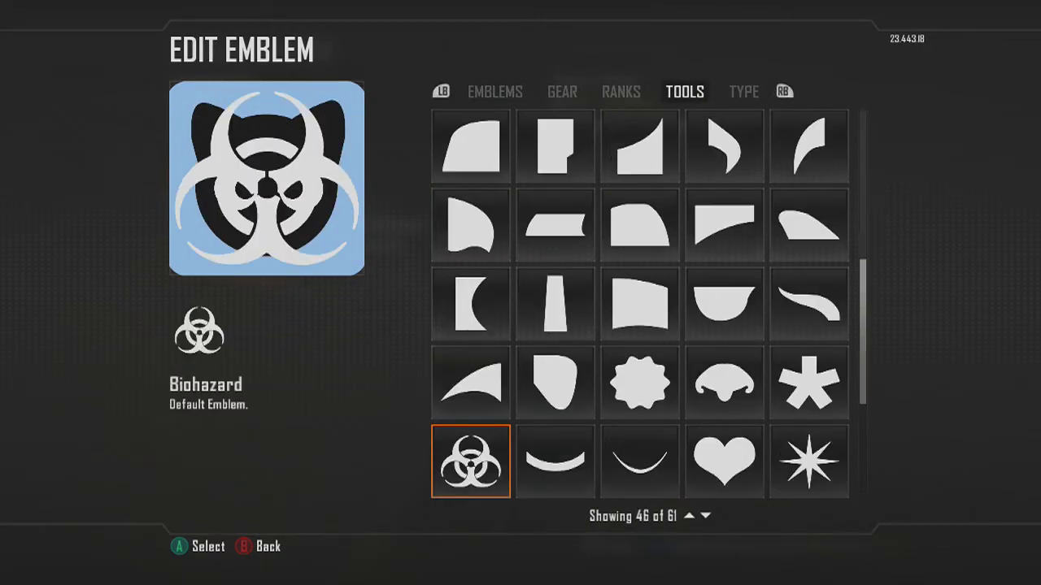
{"action": "key", "text": "Down"}
{"action": "key", "text": "Up"}
{"action": "key", "text": "Return"}
{"action": "key", "text": "Down"}
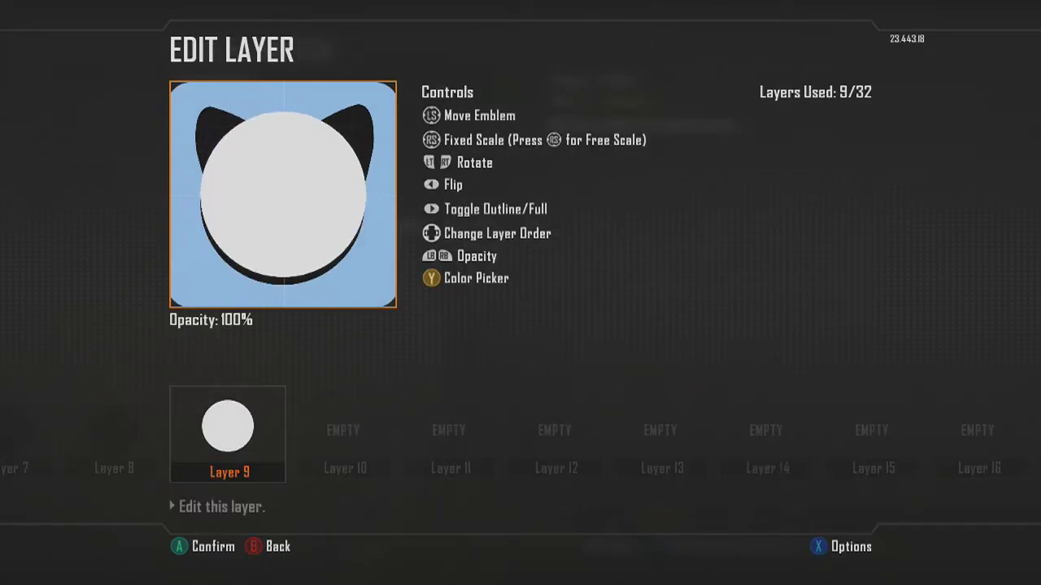
{"action": "key", "text": "Down"}
Colour the circle on layer 9 brownish orange
{"action": "key", "text": "y"}
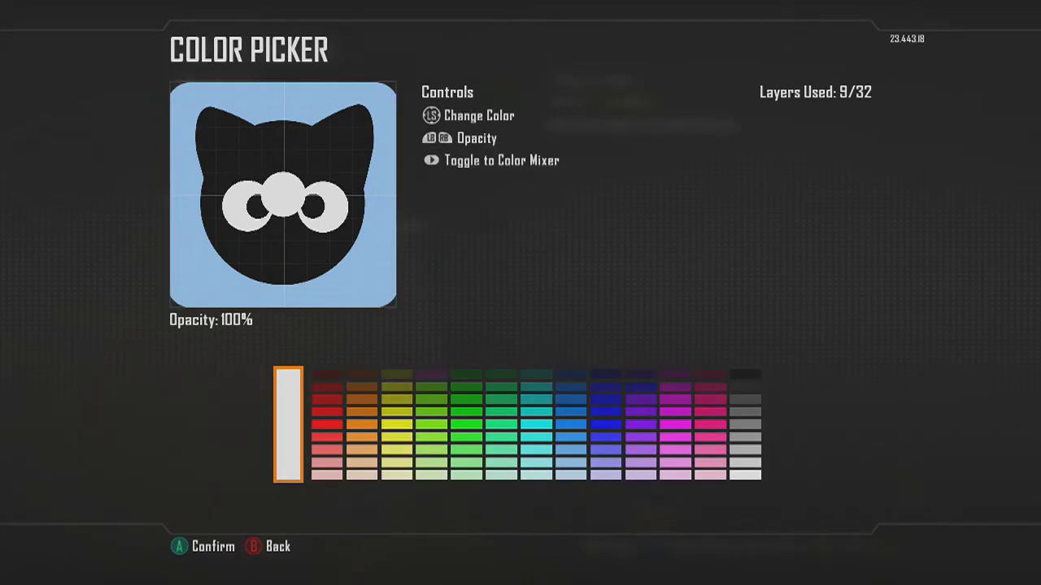
{"action": "key", "text": "Right"}
{"action": "key", "text": "Right"}
{"action": "key", "text": "Down"}
{"action": "key", "text": "Down"}
{"action": "key", "text": "Down"}
{"action": "key", "text": "Down"}
{"action": "key", "text": "Up"}
{"action": "key", "text": "Up"}
{"action": "key", "text": "Return"}
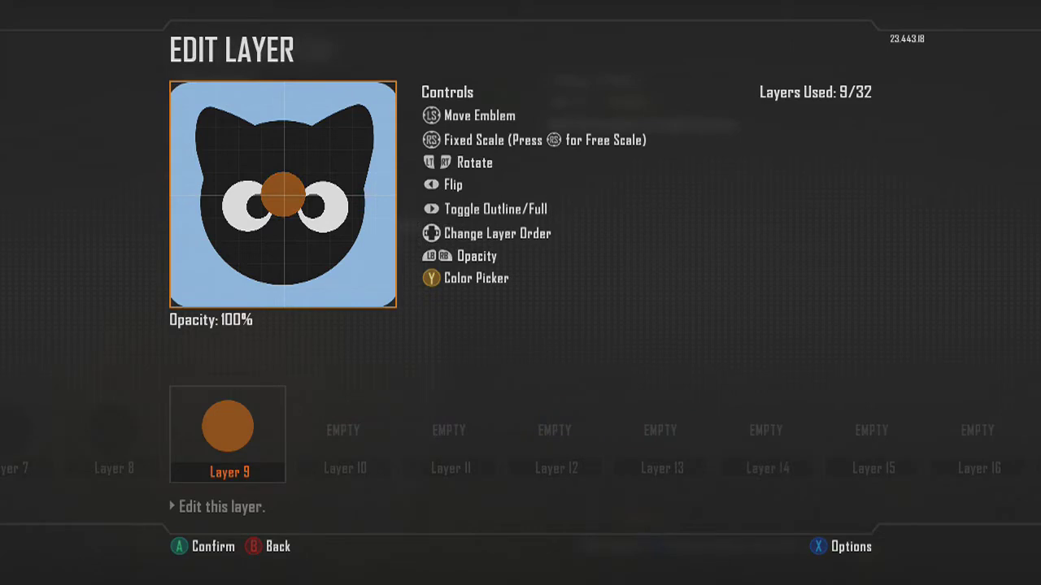
Move the brownish-orange circle centrally below the eyes and shape it into a small, flat oval nose
{"action": "key", "text": "Down"}
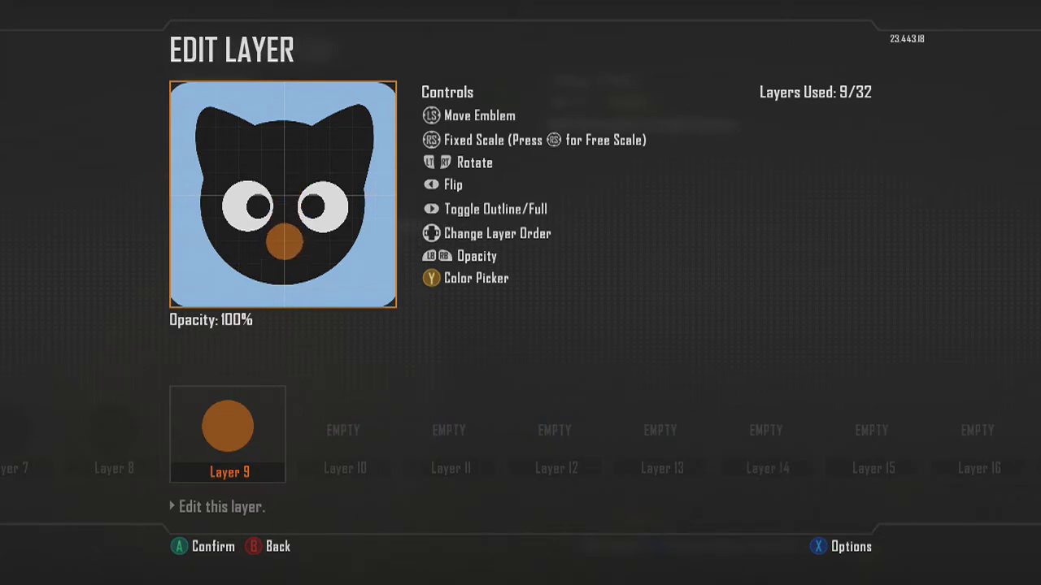
{"action": "key", "text": "Down"}
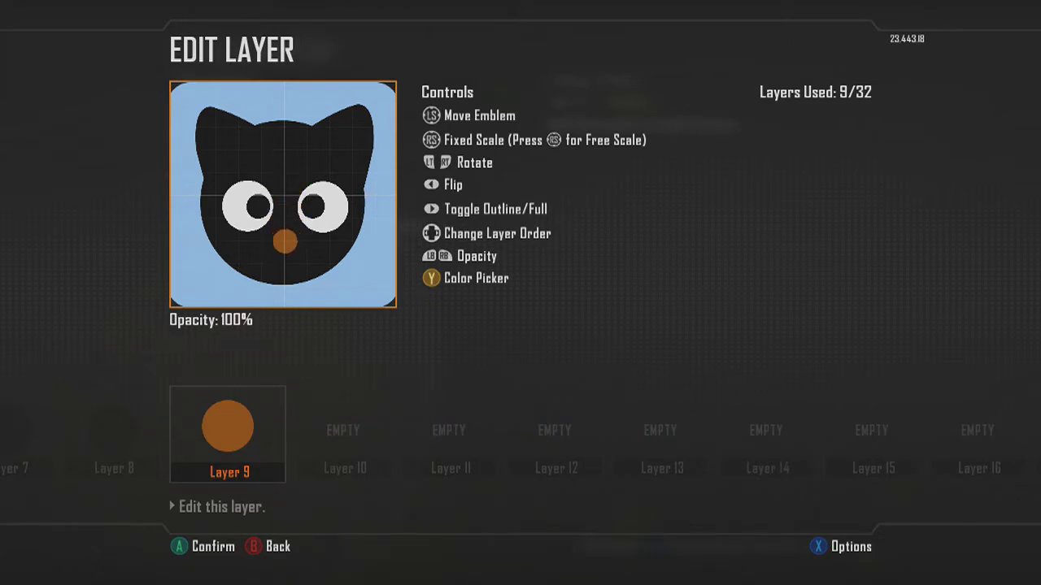
{"action": "key", "text": "r"}
{"action": "key", "text": "Right"}
{"action": "key", "text": "Down"}
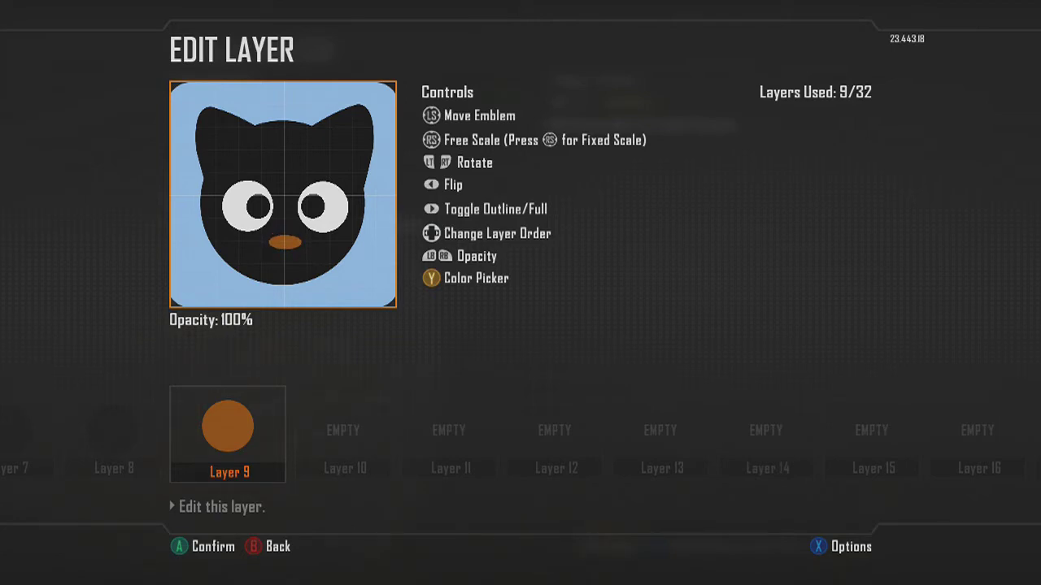
{"action": "key", "text": "r"}
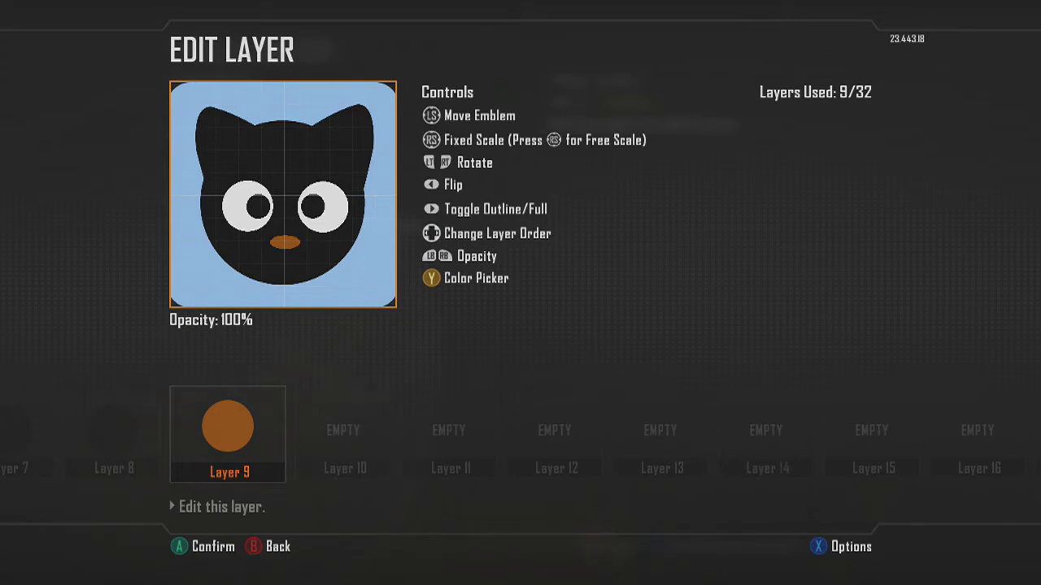
{"action": "key", "text": "Down"}
{"action": "key", "text": "Escape"}
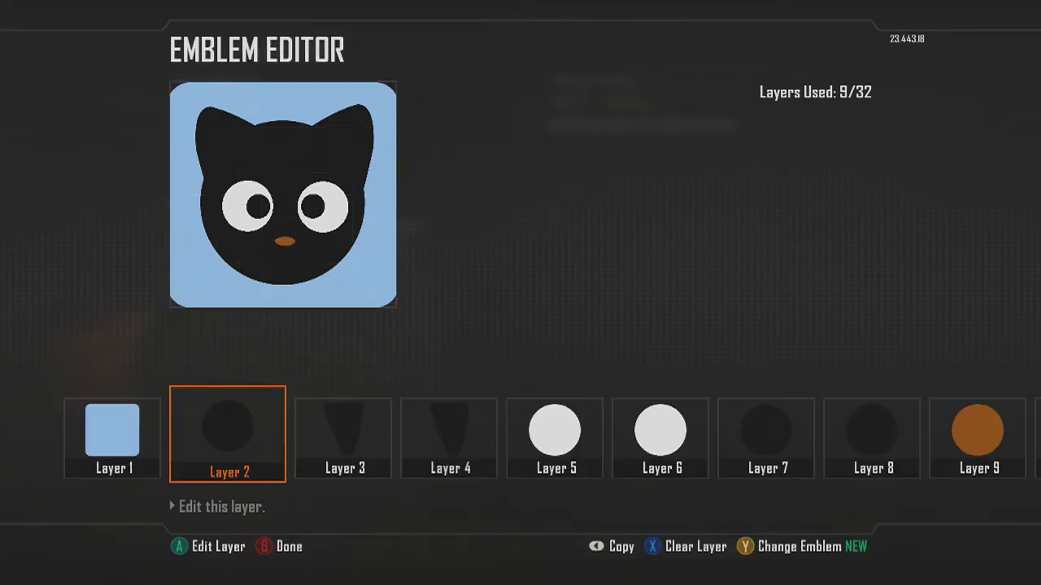
Free-scale the head circle on layer 2 into a wider, flatter oval and centre it behind the face
{"action": "key", "text": "Return"}
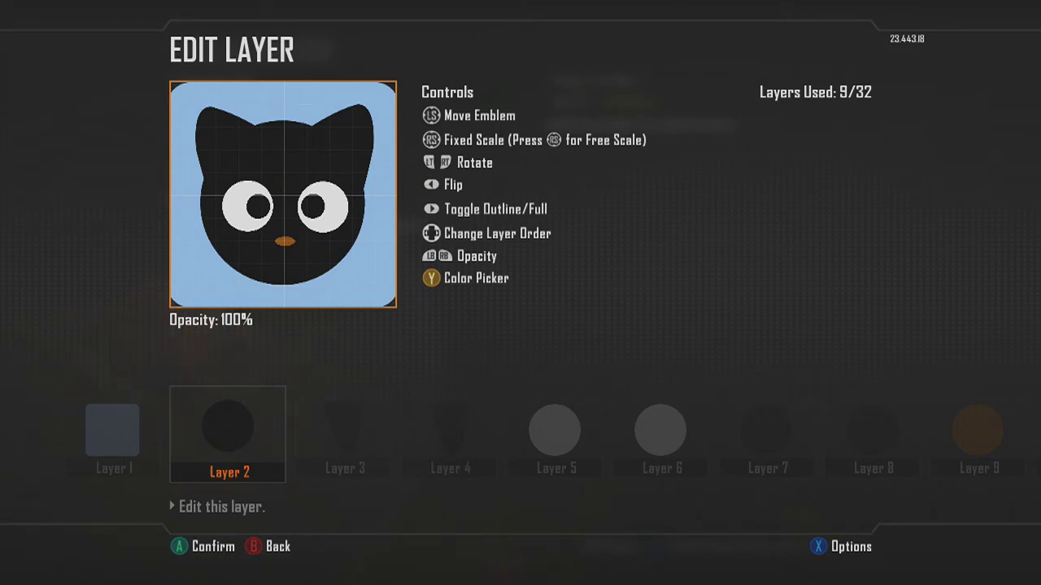
{"action": "key", "text": "R3"}
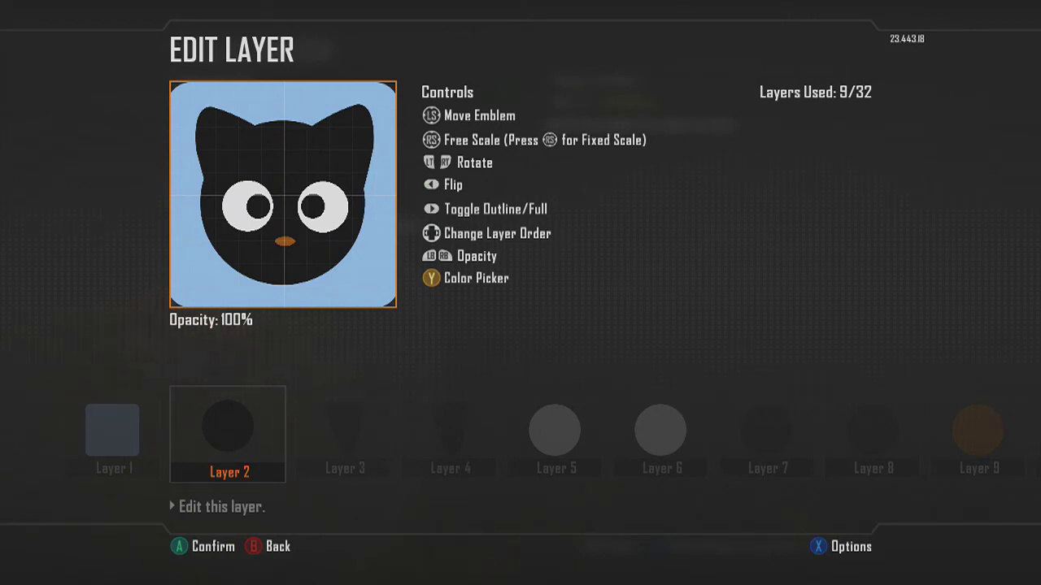
{"action": "key", "text": "Right"}
{"action": "key", "text": "Right"}
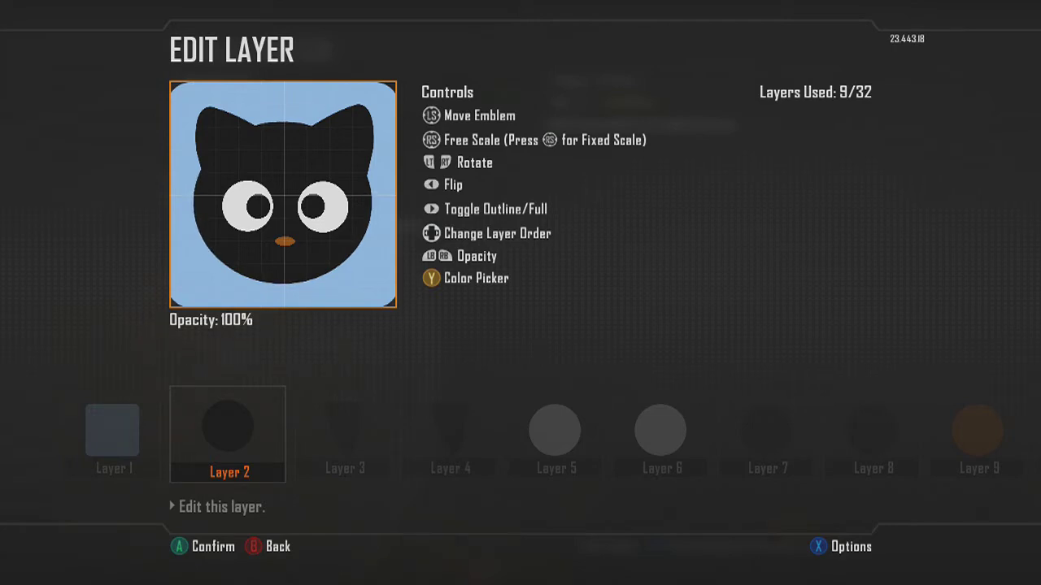
{"action": "key", "text": "Down"}
{"action": "key", "text": "Right"}
{"action": "key", "text": "Down"}
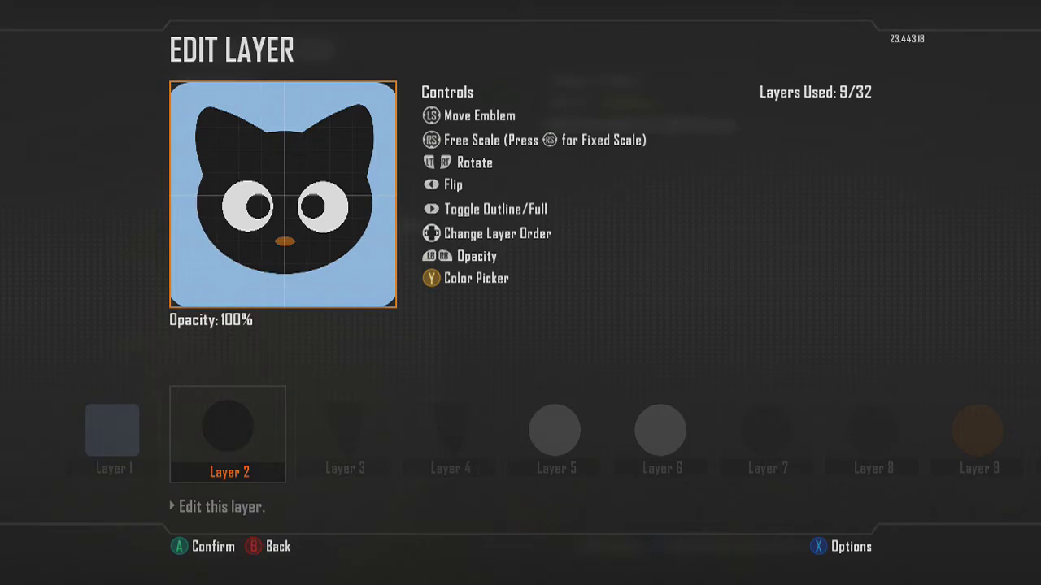
{"action": "key", "text": "r"}
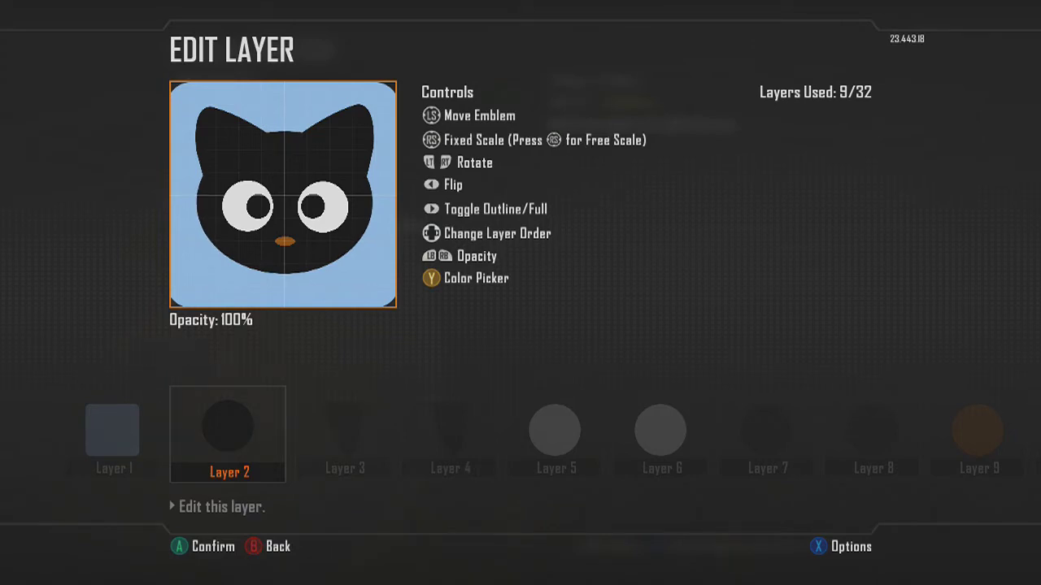
{"action": "key", "text": "Escape"}
Paste a copy of the head oval into layer 10 and reorder it down beside the original head layer, behind the ears and eyes
{"action": "key", "text": "Right"}
{"action": "key", "text": "Right"}
{"action": "key", "text": "Right"}
{"action": "key", "text": "Right"}
{"action": "key", "text": "Right"}
{"action": "key", "text": "Right"}
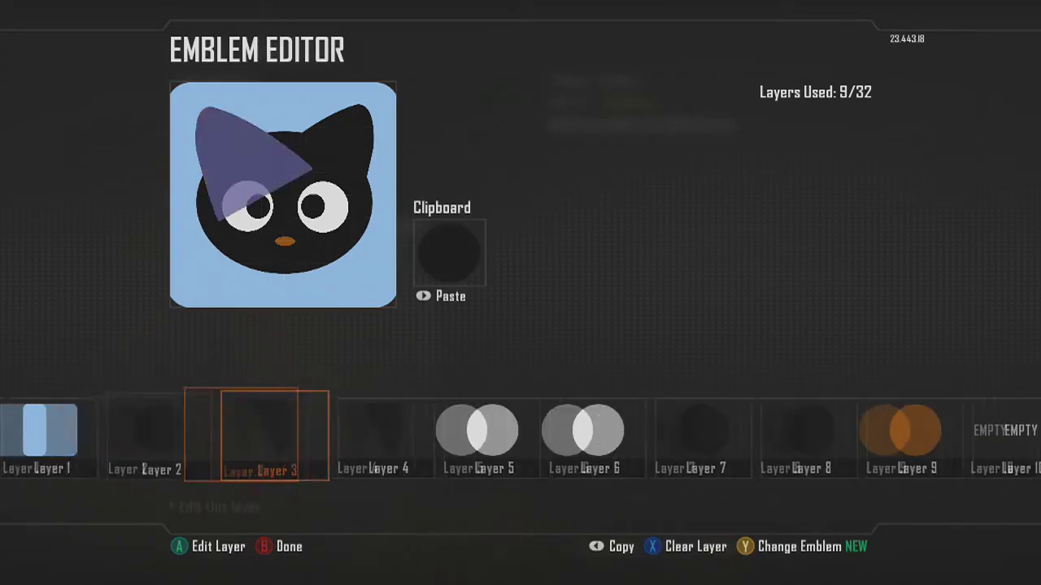
{"action": "key", "text": "Right"}
{"action": "key", "text": "Right"}
{"action": "key", "text": "ctrl+v"}
{"action": "key", "text": "Return"}
{"action": "key", "text": "Left"}
{"action": "key", "text": "Left"}
{"action": "key", "text": "Left"}
{"action": "key", "text": "Down"}
{"action": "key", "text": "Down"}
{"action": "key", "text": "Down"}
{"action": "key", "text": "Down"}
{"action": "key", "text": "Down"}
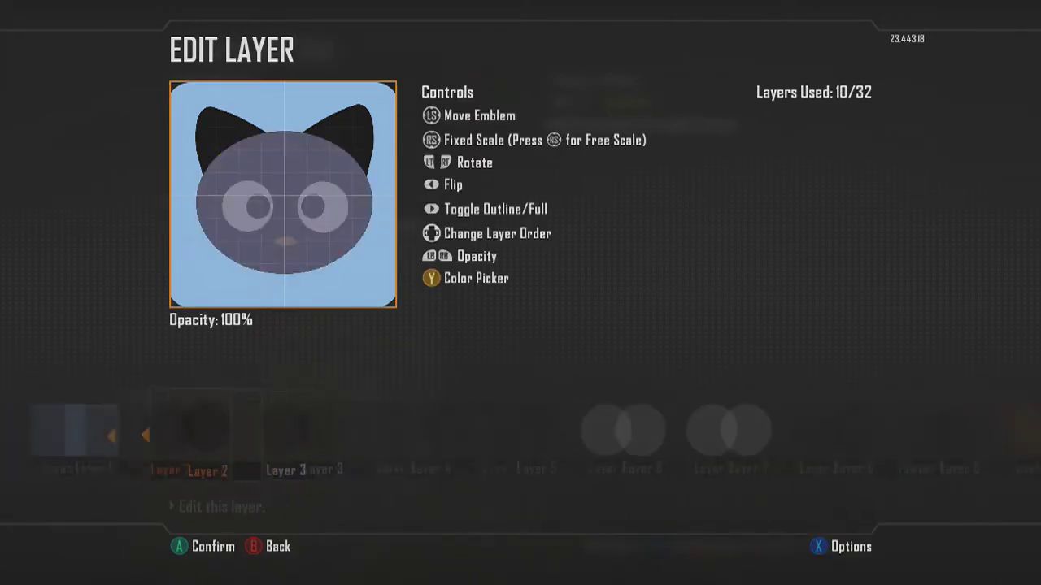
{"action": "key", "text": "Right"}
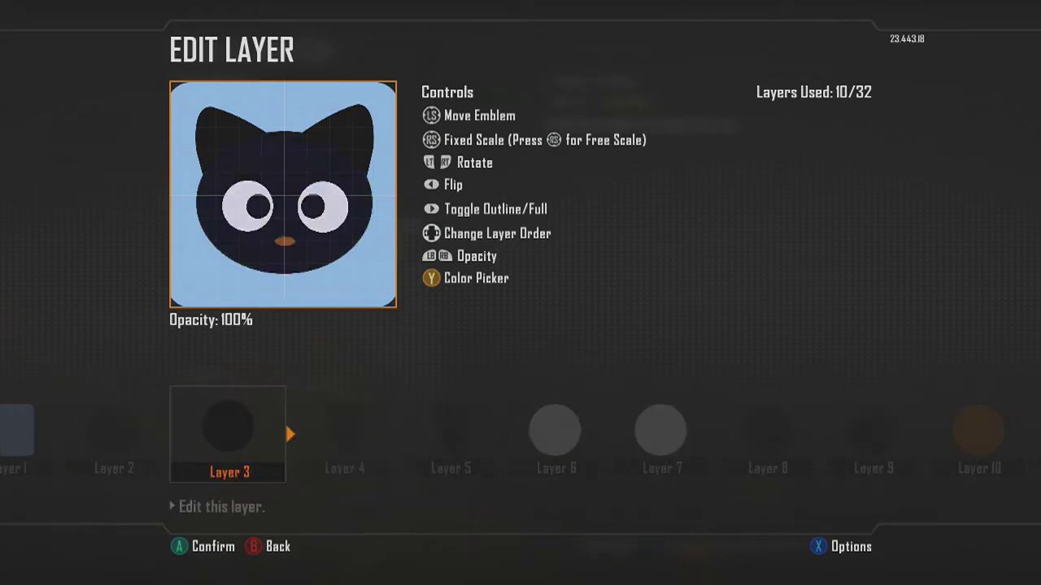
Raise and free-scale the head oval on layer 2 so the forehead between the ears is higher and rounder
{"action": "key", "text": "Left"}
{"action": "key", "text": "Return"}
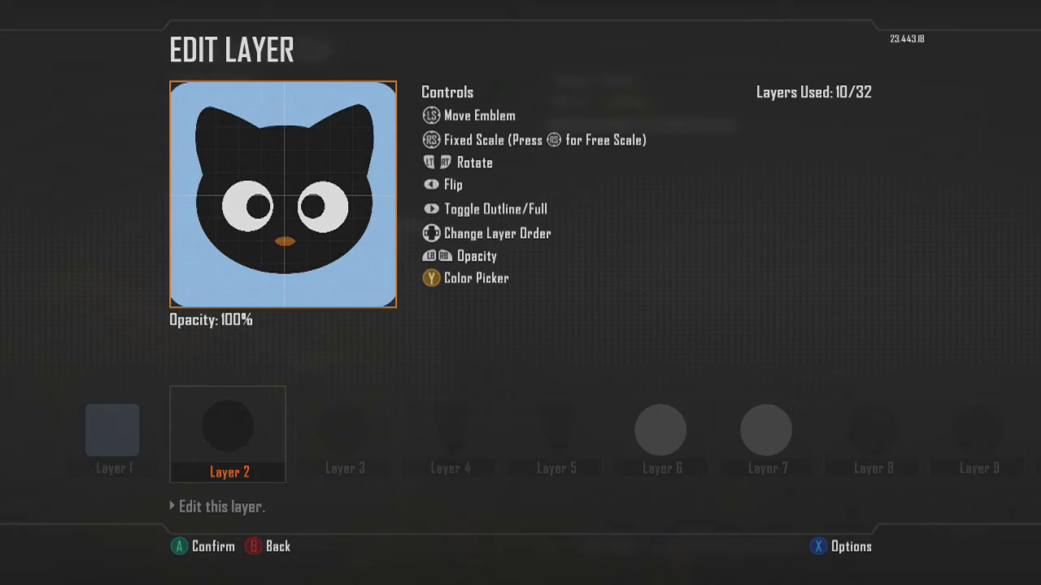
{"action": "key", "text": "r"}
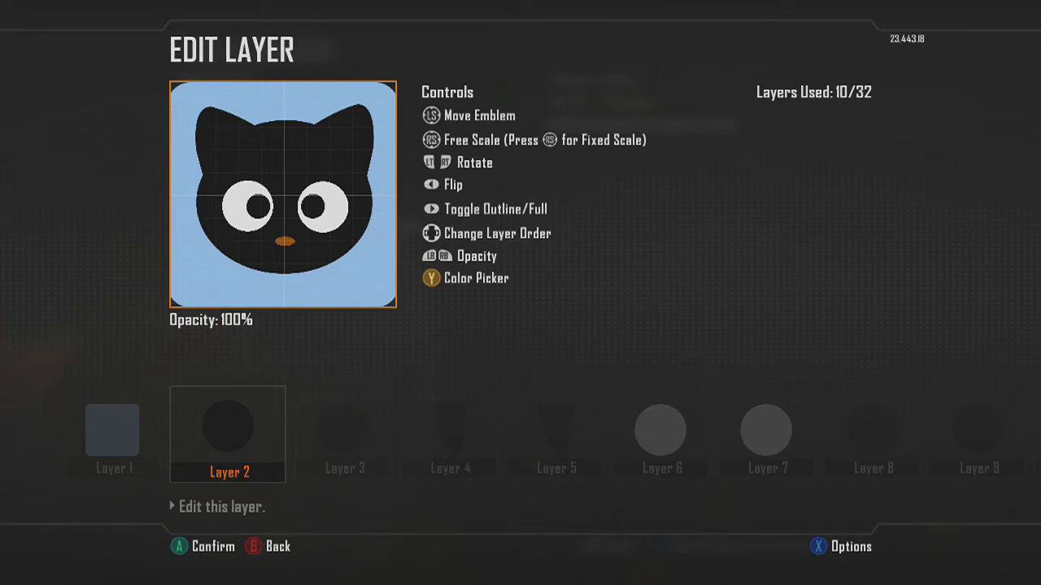
{"action": "key", "text": "Escape"}
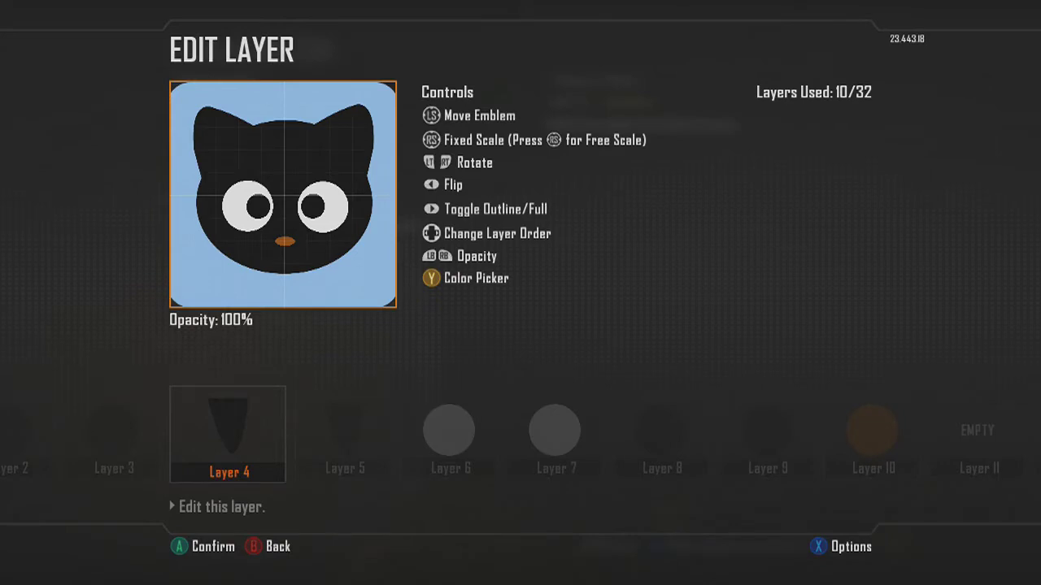
Nudge the ears on layers 4 and 5 slightly outward and down so they sit symmetrically on the head
{"action": "key", "text": "Right"}
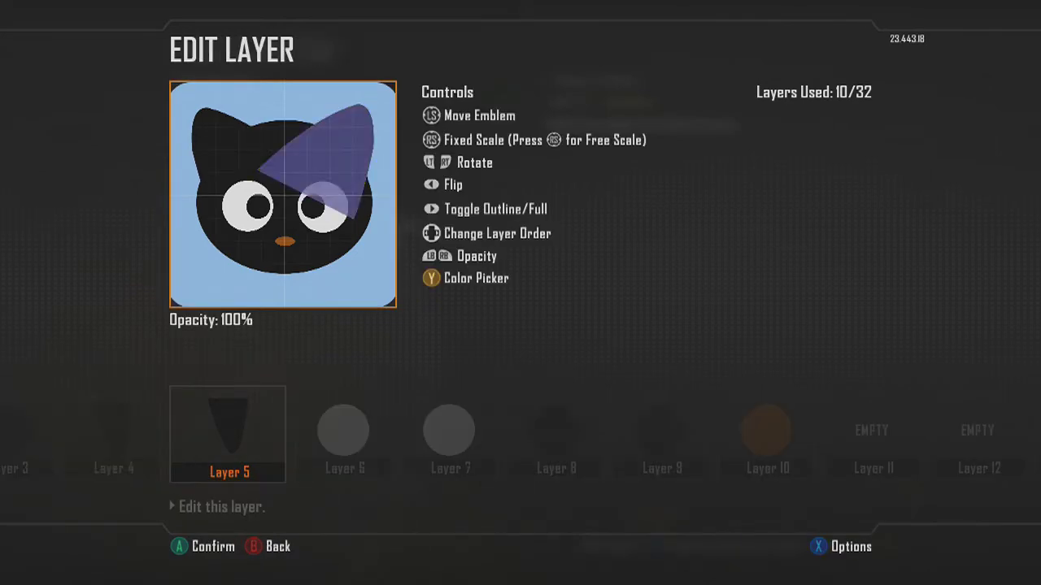
{"action": "key", "text": "Left"}
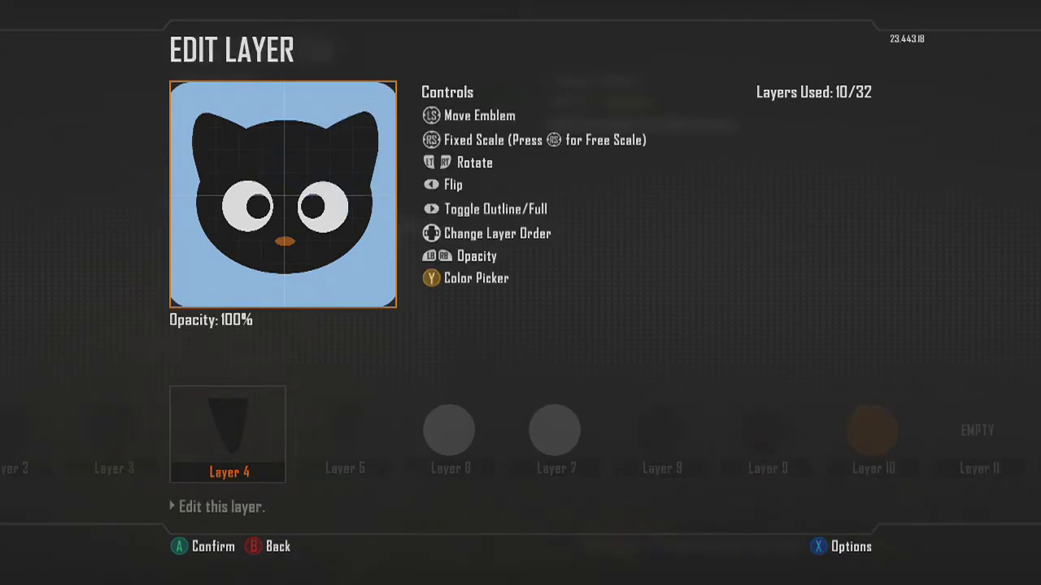
{"action": "key", "text": "Right"}
{"action": "key", "text": "Up"}
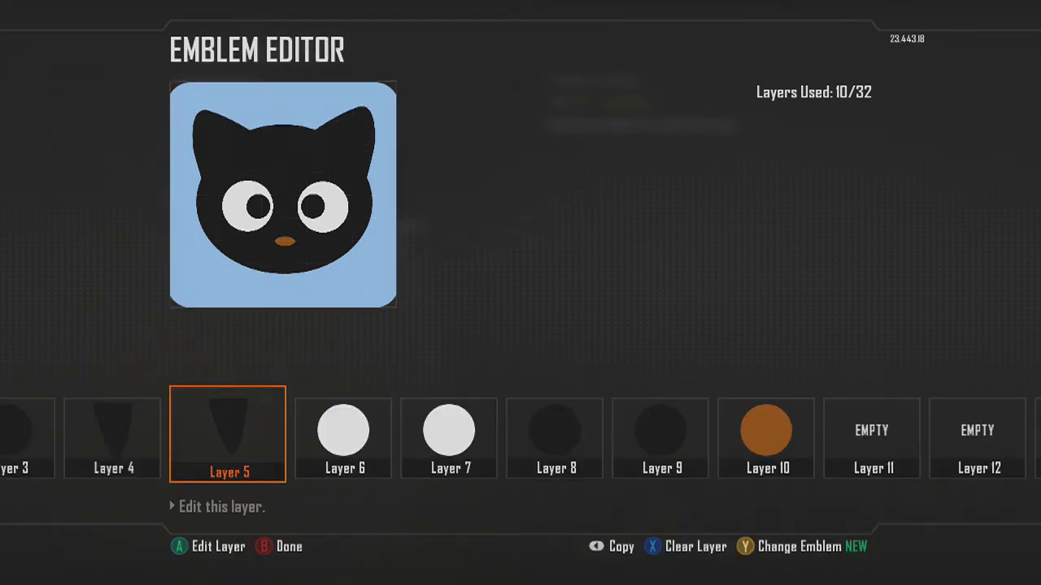
Copy the left ear from layer 4 and paste it into empty layer 11
{"action": "key", "text": "Left"}
{"action": "key", "text": "ctrl+c"}
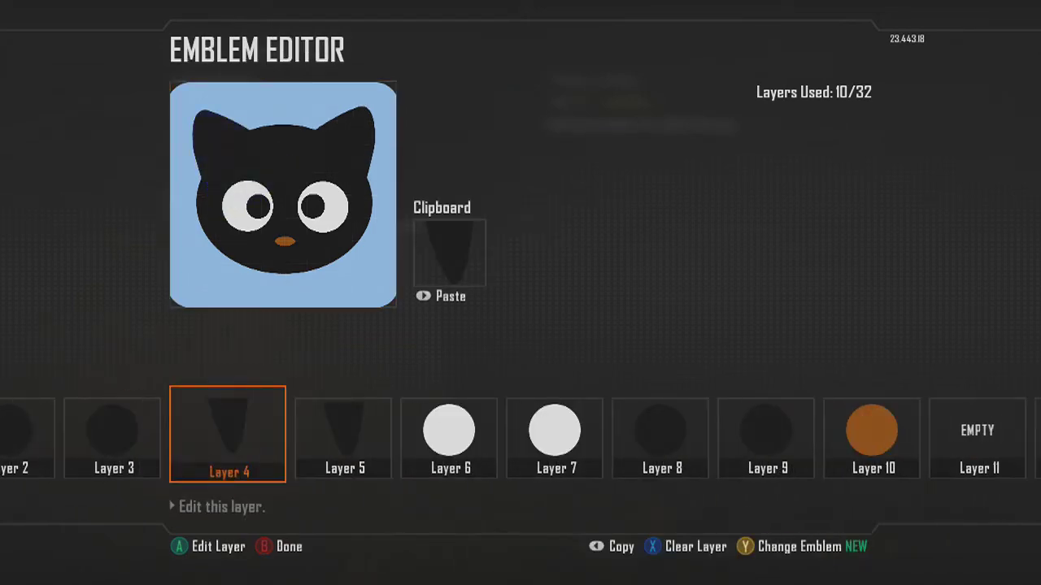
{"action": "key", "text": "Right"}
{"action": "key", "text": "Right"}
{"action": "key", "text": "Right"}
{"action": "key", "text": "Right"}
{"action": "key", "text": "Right"}
{"action": "key", "text": "Right"}
{"action": "key", "text": "Right"}
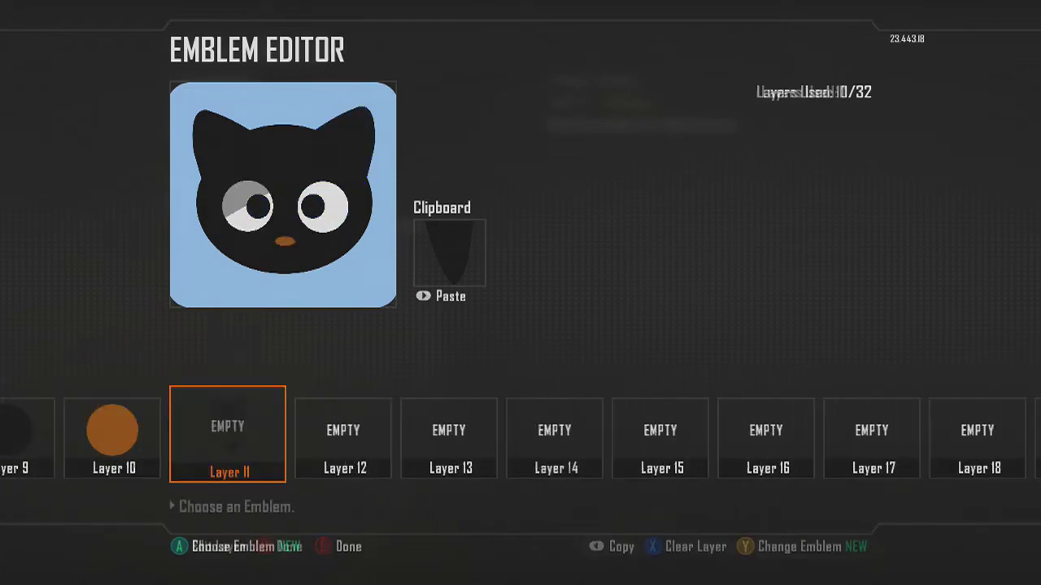
{"action": "key", "text": "v"}
Recolor the pasted left ear in layer 11 to a light orange swatch from the color picker
{"action": "key", "text": "Return"}
{"action": "key", "text": "y"}
{"action": "key", "text": "Right"}
{"action": "key", "text": "Right"}
{"action": "key", "text": "Down"}
{"action": "key", "text": "Down"}
{"action": "key", "text": "Down"}
{"action": "key", "text": "Down"}
{"action": "key", "text": "Down"}
{"action": "key", "text": "Down"}
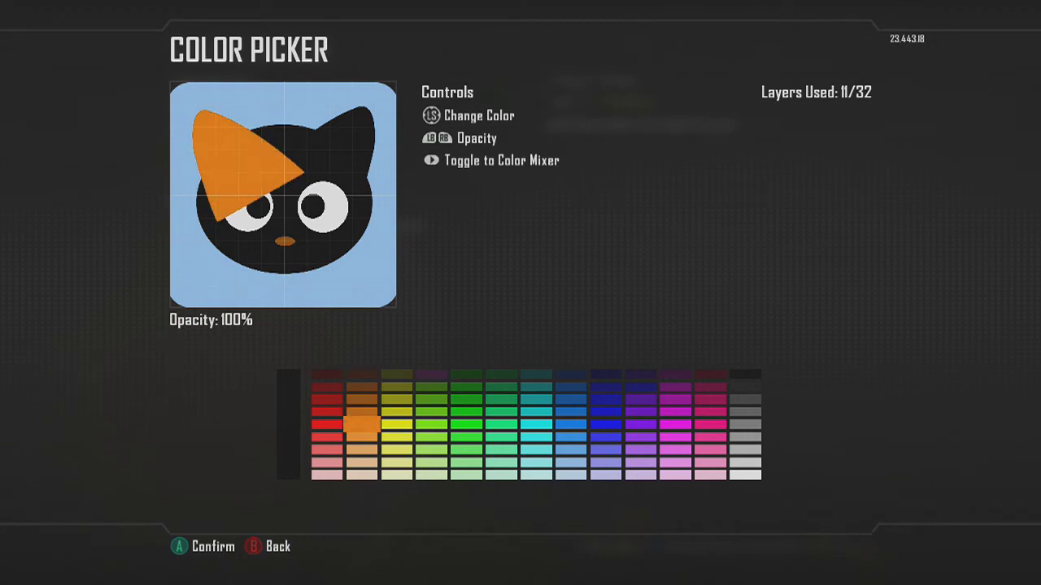
{"action": "key", "text": "Right"}
{"action": "key", "text": "Down"}
{"action": "key", "text": "Left"}
{"action": "key", "text": "Up"}
{"action": "key", "text": "Return"}
{"action": "key", "text": "Escape"}
Move the light-orange ear down the layer order from layer 11 to layer 4
{"action": "key", "text": "Left"}
{"action": "key", "text": "Left"}
{"action": "key", "text": "Left"}
{"action": "key", "text": "Left"}
{"action": "key", "text": "Left"}
{"action": "key", "text": "Left"}
{"action": "key", "text": "Left"}
{"action": "key", "text": "Left"}
{"action": "key", "text": "Left"}
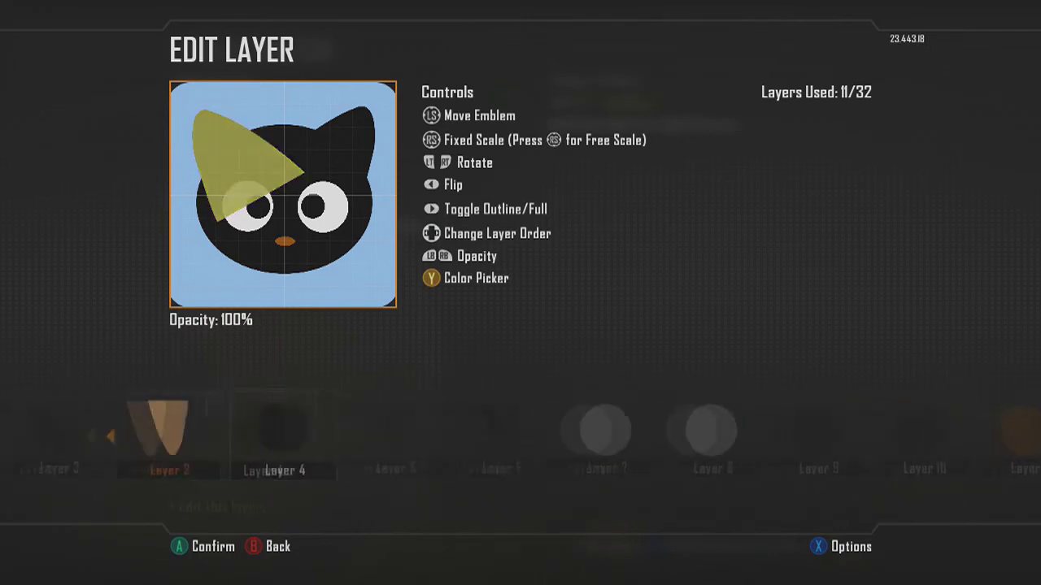
{"action": "key", "text": "Left"}
{"action": "key", "text": "Right"}
{"action": "key", "text": "Right"}
{"action": "key", "text": "Right"}
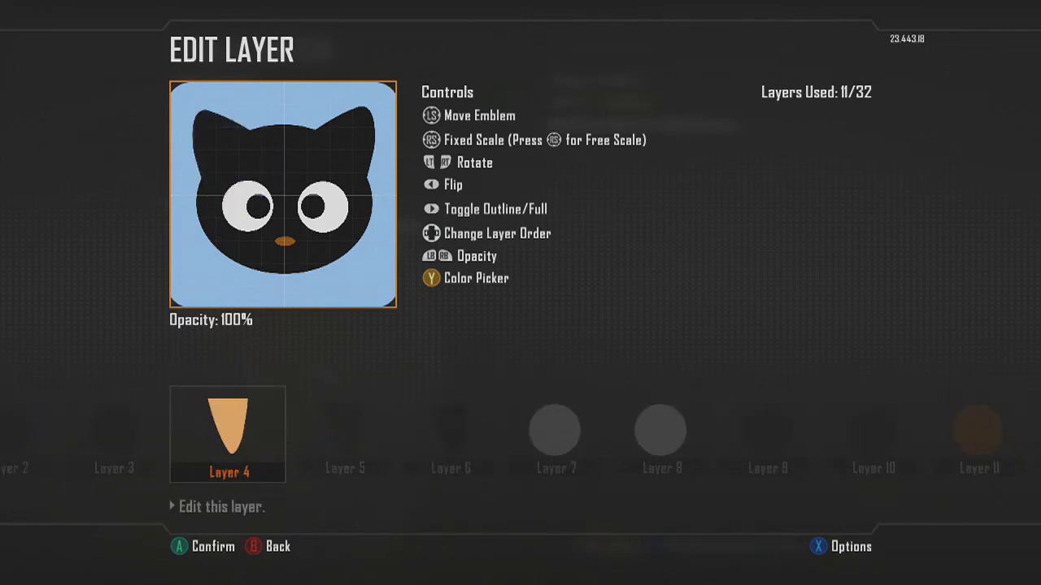
{"action": "key", "text": "Right"}
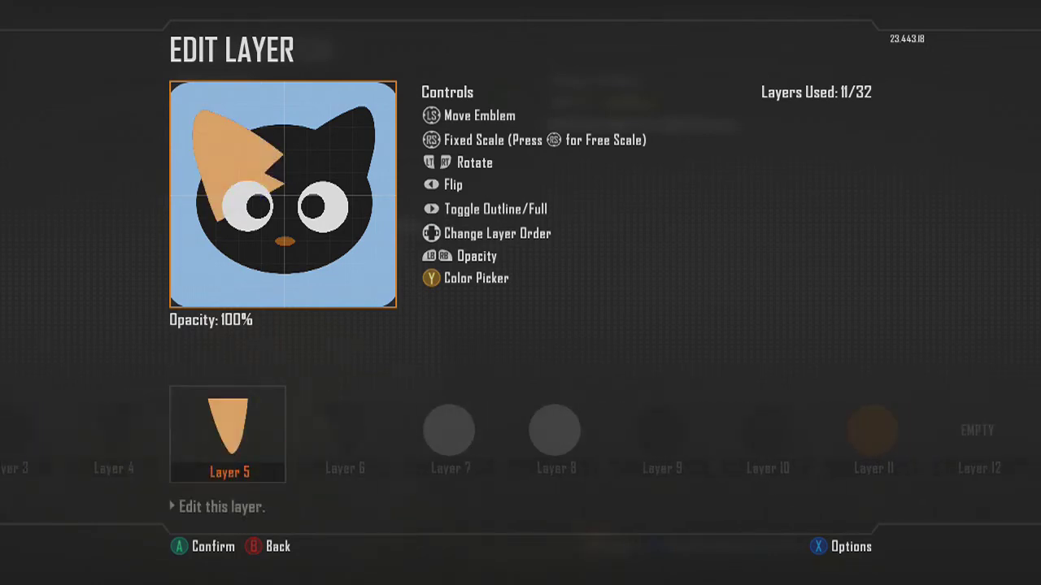
{"action": "key", "text": "Left"}
{"action": "key", "text": "Return"}
Reorder the black left ear from layer 5 down to layer 3, behind the head oval and the orange ear
{"action": "key", "text": "Right"}
{"action": "key", "text": "Return"}
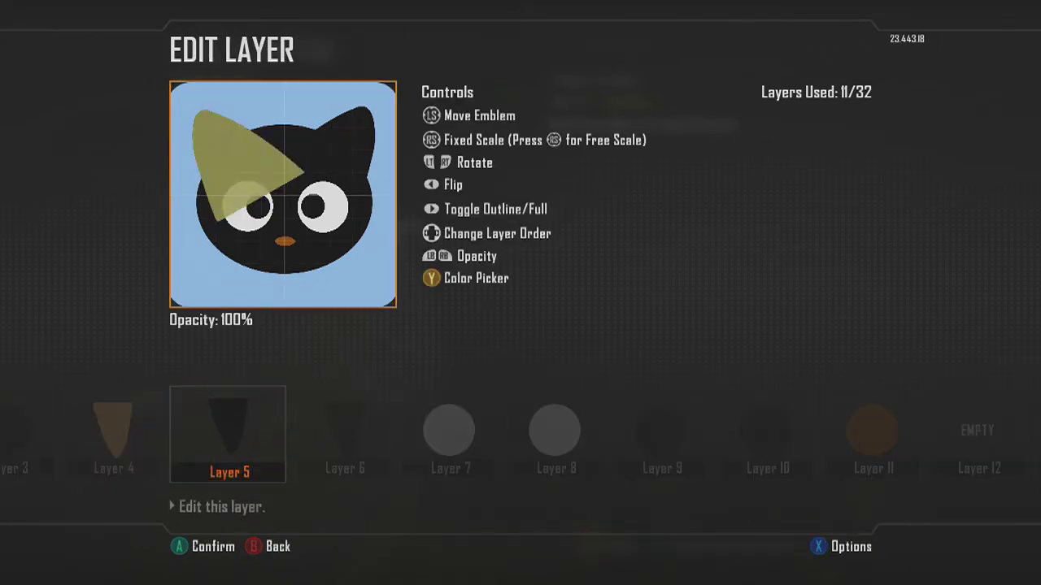
{"action": "key", "text": "Left"}
{"action": "key", "text": "Left"}
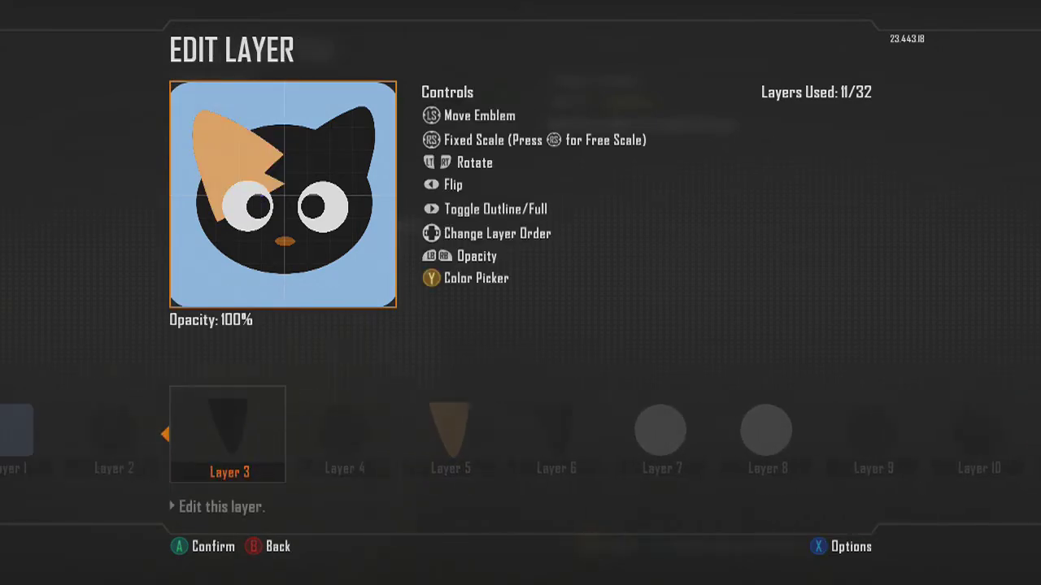
{"action": "key", "text": "Escape"}
Move the orange ear to layer 4 behind the head oval and scale it down to fit inside the black left ear
{"action": "key", "text": "Right"}
{"action": "key", "text": "Right"}
{"action": "key", "text": "Return"}
{"action": "key", "text": "Left"}
{"action": "key", "text": "Escape"}
{"action": "key", "text": "Return"}
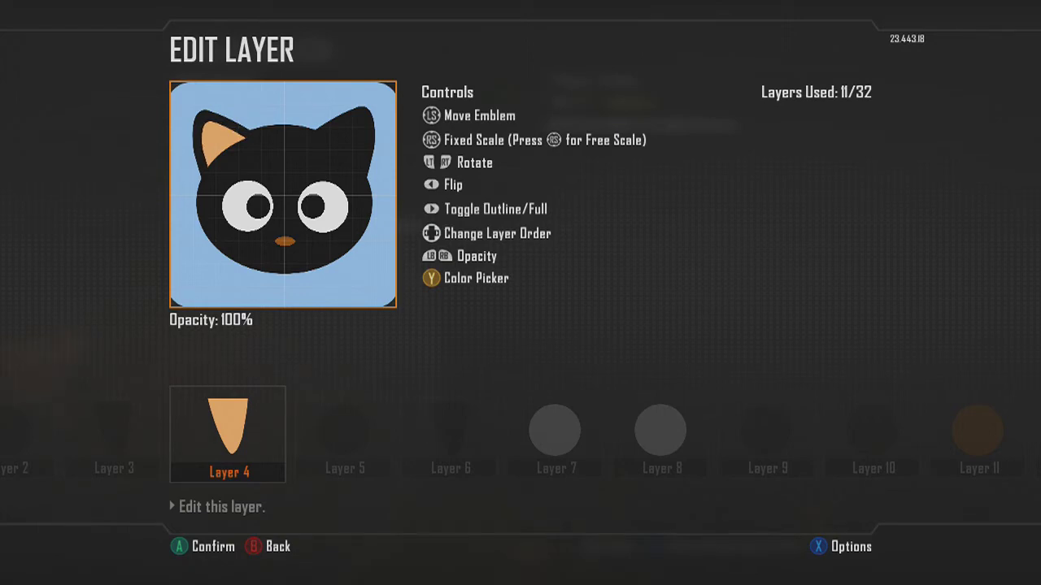
In the color mixer, set the left inner ear's Red to 245 and Green to 195
{"action": "key", "text": "y"}
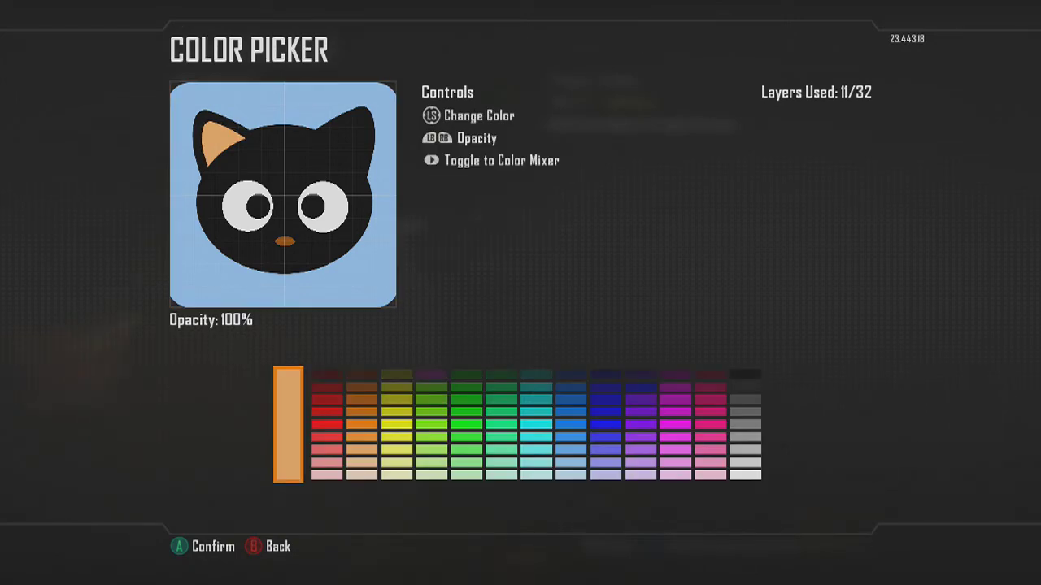
{"action": "key", "text": "Tab"}
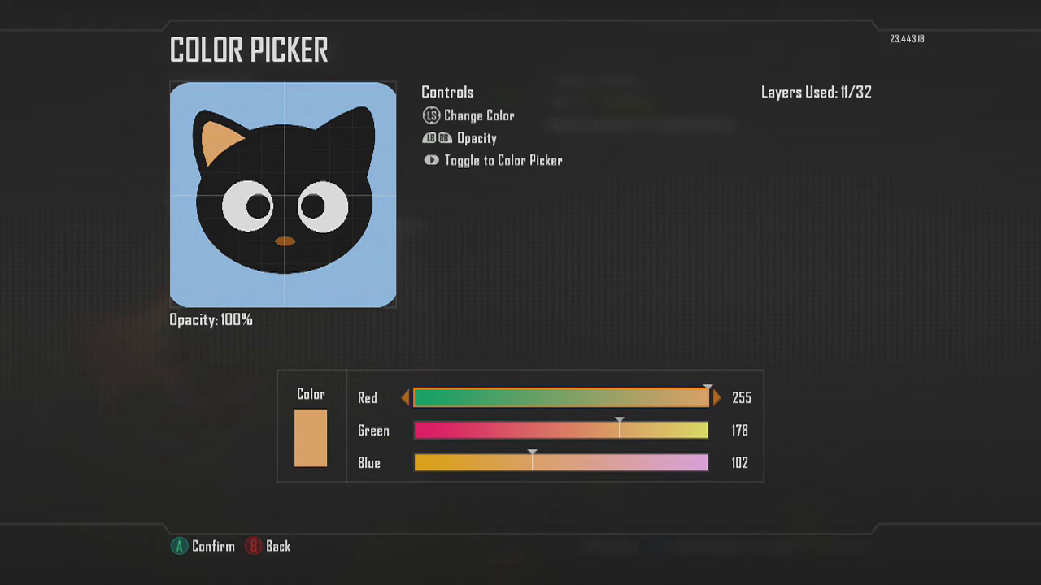
{"action": "key", "text": "Left"}
{"action": "key", "text": "Left"}
{"action": "key", "text": "Left"}
{"action": "key", "text": "Left"}
{"action": "key", "text": "Left"}
{"action": "key", "text": "Left"}
{"action": "key", "text": "Left"}
{"action": "key", "text": "Left"}
{"action": "key", "text": "Left"}
{"action": "key", "text": "Down"}
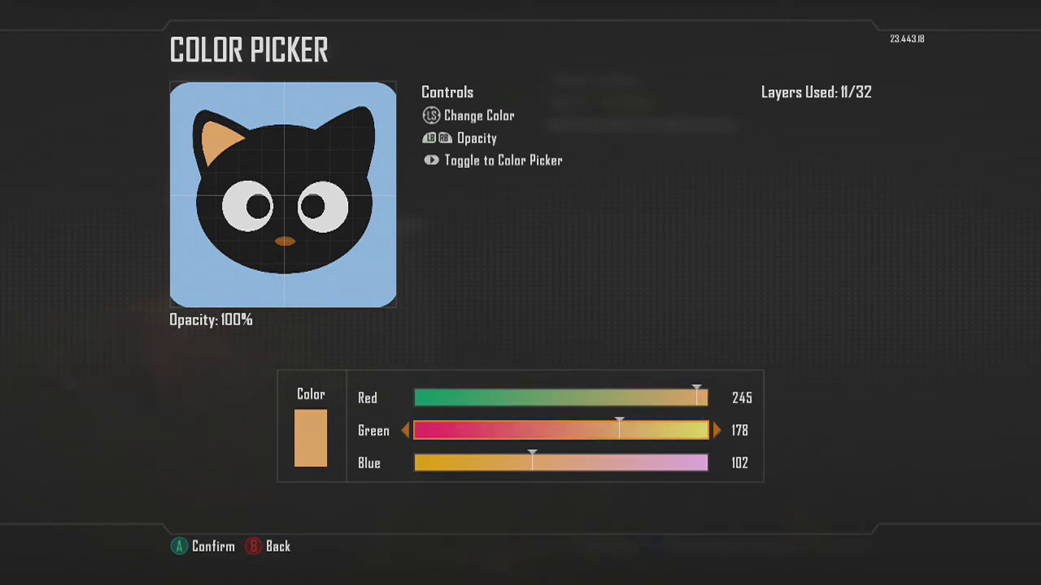
{"action": "key", "text": "Right"}
{"action": "key", "text": "Right"}
{"action": "key", "text": "Right"}
{"action": "key", "text": "Right"}
{"action": "key", "text": "Right"}
{"action": "key", "text": "Right"}
{"action": "key", "text": "Right"}
{"action": "key", "text": "Right"}
{"action": "key", "text": "Right"}
{"action": "key", "text": "Right"}
{"action": "key", "text": "Right"}
{"action": "key", "text": "Right"}
{"action": "key", "text": "Right"}
{"action": "key", "text": "Right"}
{"action": "key", "text": "Right"}
{"action": "key", "text": "Right"}
Raise the Blue value of the left inner ear's color to 141
{"action": "key", "text": "Down"}
{"action": "key", "text": "Left"}
{"action": "key", "text": "Right"}
{"action": "key", "text": "Right"}
{"action": "key", "text": "Right"}
{"action": "key", "text": "Right"}
{"action": "key", "text": "Right"}
{"action": "key", "text": "Right"}
{"action": "key", "text": "Right"}
{"action": "key", "text": "Right"}
{"action": "key", "text": "Right"}
{"action": "key", "text": "Right"}
{"action": "key", "text": "Right"}
{"action": "key", "text": "Right"}
{"action": "key", "text": "Right"}
{"action": "key", "text": "Right"}
{"action": "key", "text": "Right"}
{"action": "key", "text": "Right"}
{"action": "key", "text": "Right"}
{"action": "key", "text": "Right"}
{"action": "key", "text": "Right"}
{"action": "key", "text": "Right"}
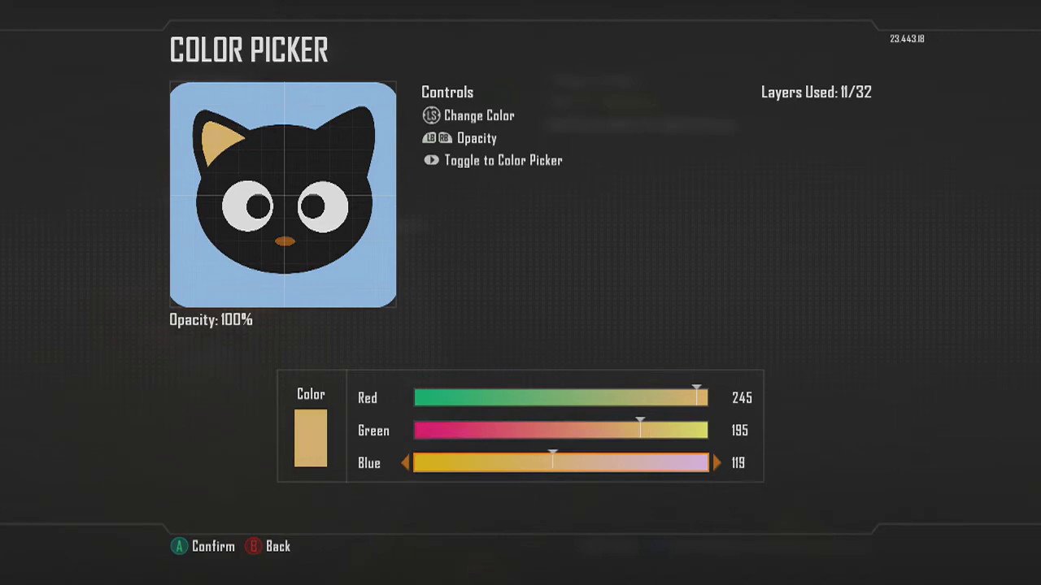
{"action": "key", "text": "Right"}
{"action": "key", "text": "Right"}
{"action": "key", "text": "Right"}
{"action": "key", "text": "Right"}
{"action": "key", "text": "Right"}
Set Green to 208 and Red to 235 for a pale tan inner ear, and apply the color
{"action": "key", "text": "Up"}
{"action": "key", "text": "Right"}
{"action": "key", "text": "Right"}
{"action": "key", "text": "Right"}
{"action": "key", "text": "Right"}
{"action": "key", "text": "Right"}
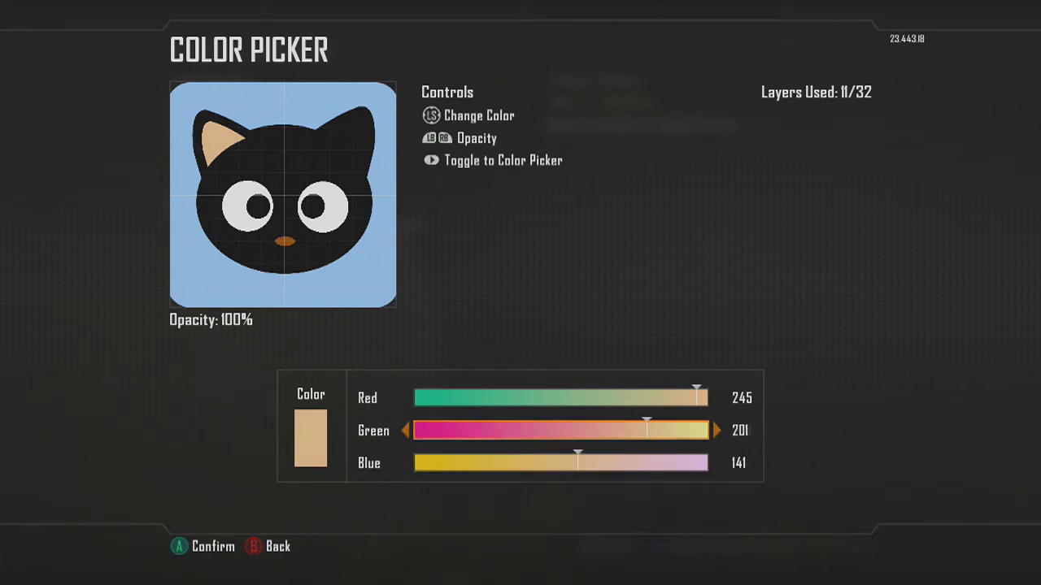
{"action": "key", "text": "Up"}
{"action": "key", "text": "Left"}
{"action": "key", "text": "Left"}
{"action": "key", "text": "Left"}
{"action": "key", "text": "Left"}
{"action": "key", "text": "Left"}
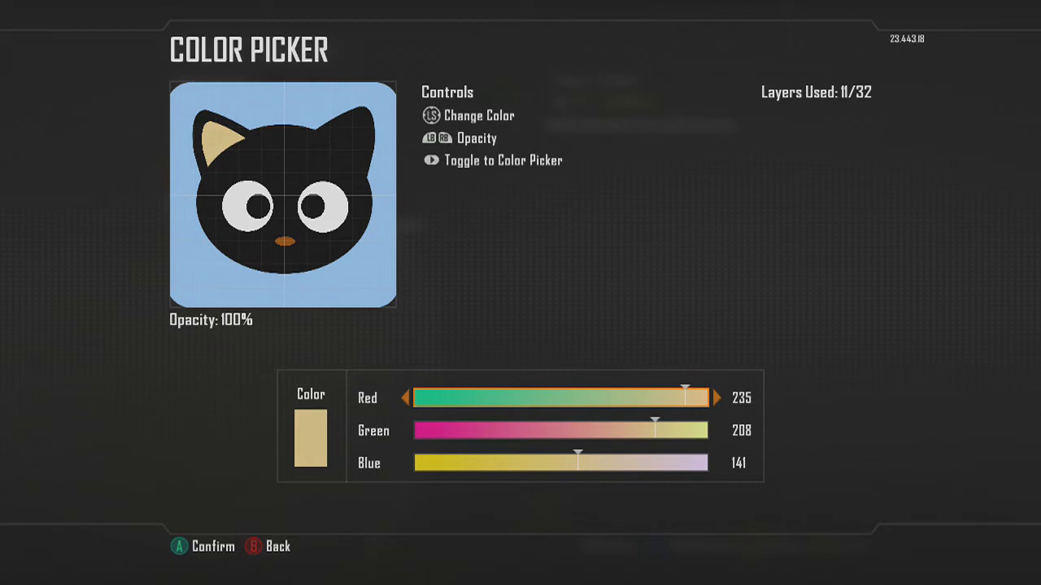
{"action": "key", "text": "Return"}
{"action": "key", "text": "Right"}
{"action": "key", "text": "Up"}
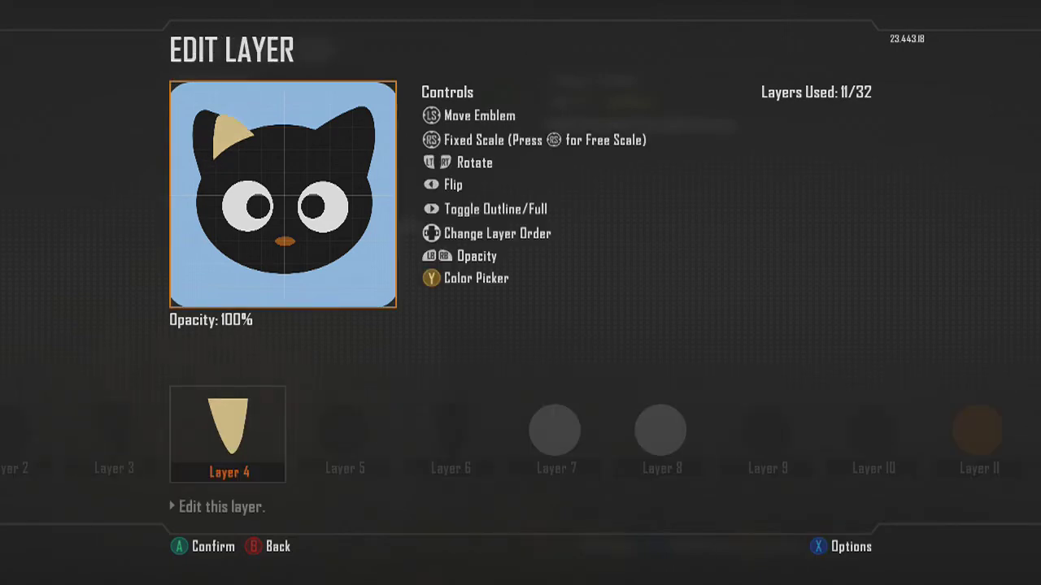
{"action": "key", "text": "Left"}
{"action": "key", "text": "Down"}
{"action": "key", "text": "Escape"}
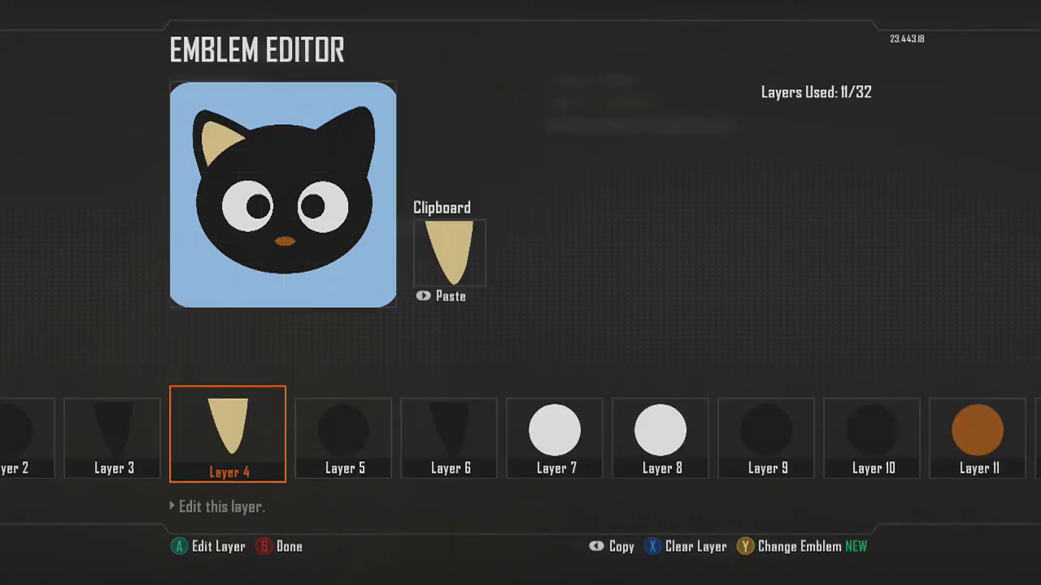
Copy the tan inner ear from layer 4 and paste it into empty layer 12
{"action": "key", "text": "Right"}
{"action": "key", "text": "Right"}
{"action": "key", "text": "Right"}
{"action": "key", "text": "Right"}
{"action": "key", "text": "Right"}
{"action": "key", "text": "Right"}
{"action": "key", "text": "Right"}
{"action": "key", "text": "Right"}
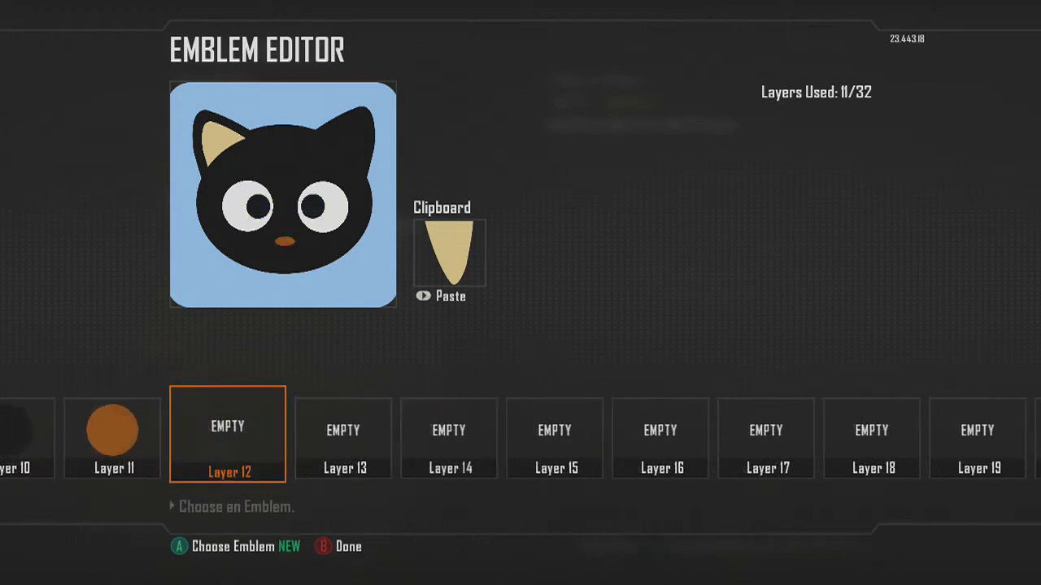
{"action": "key", "text": "ctrl+v"}
Flip the pasted inner ear horizontally and position it inside the black right ear
{"action": "key", "text": "Return"}
{"action": "key", "text": "Right"}
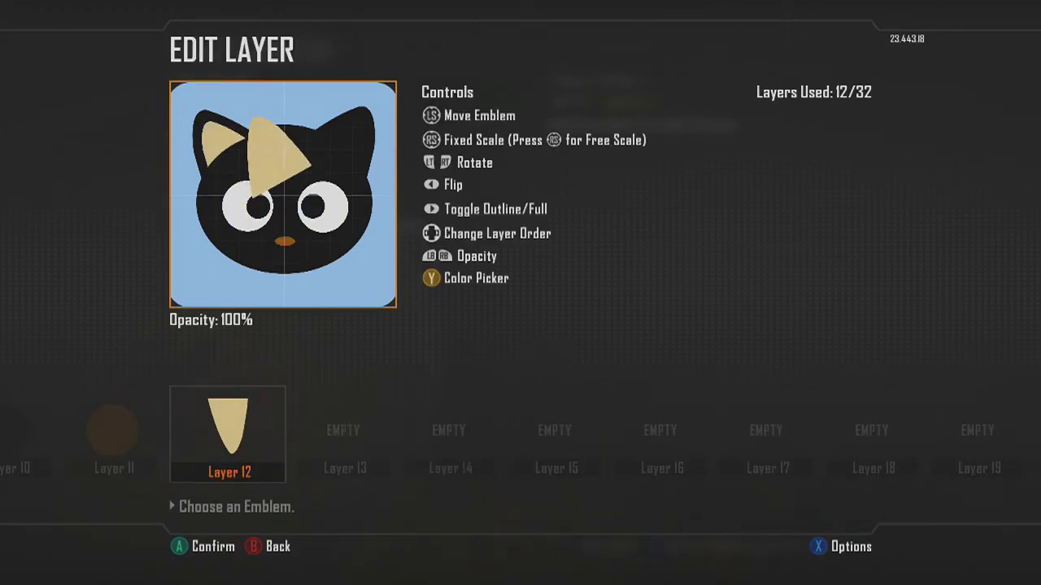
{"action": "key", "text": "Down"}
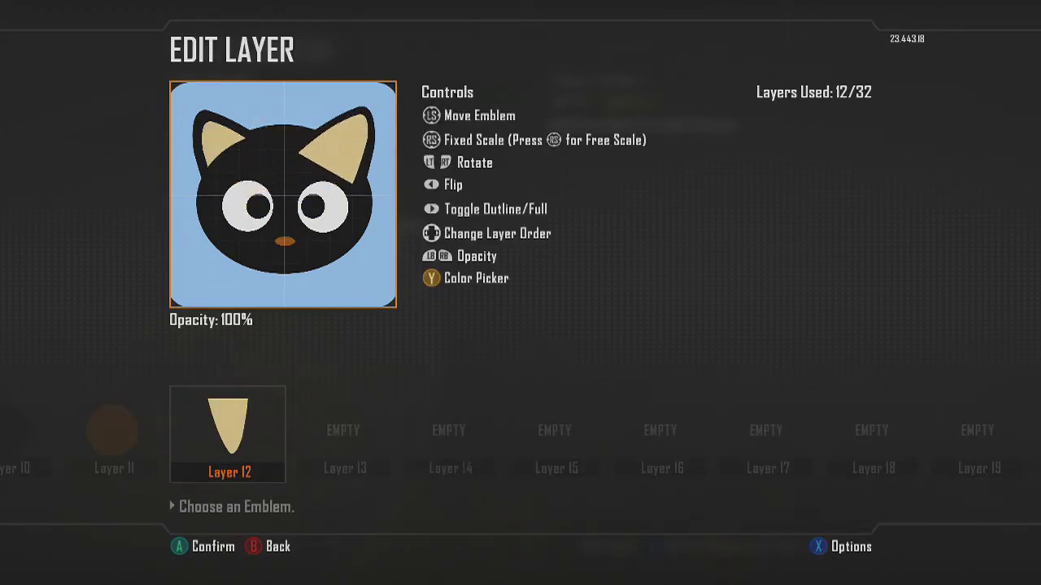
{"action": "key", "text": "Return"}
Move the right inner ear down the layer order from layer 12 to just in front of the black right ear
{"action": "key", "text": "Left"}
{"action": "key", "text": "Left"}
{"action": "key", "text": "Left"}
{"action": "key", "text": "Left"}
{"action": "key", "text": "Left"}
{"action": "key", "text": "Left"}
{"action": "key", "text": "Left"}
{"action": "key", "text": "Left"}
{"action": "key", "text": "Left"}
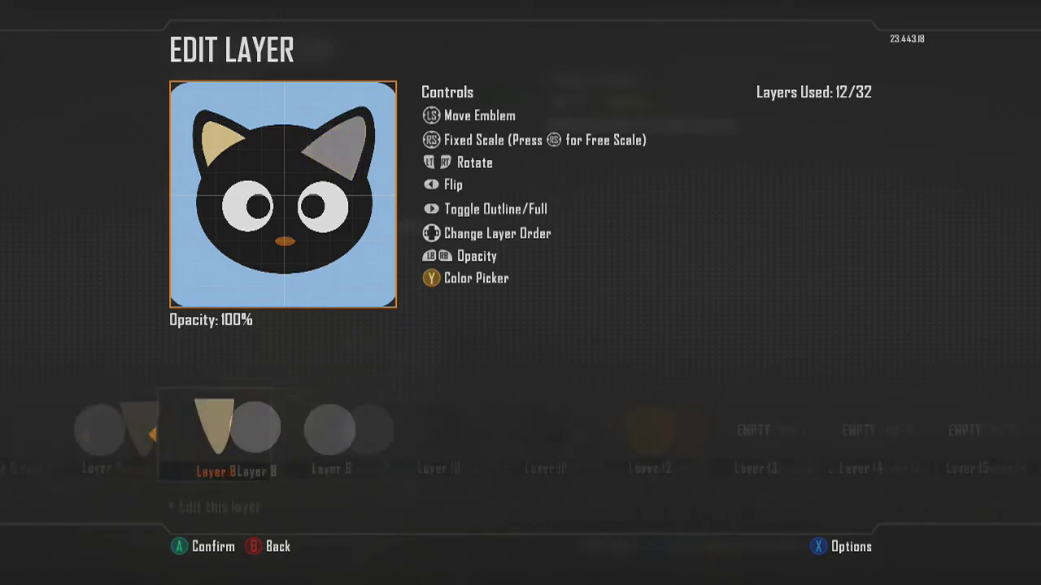
{"action": "key", "text": "Left"}
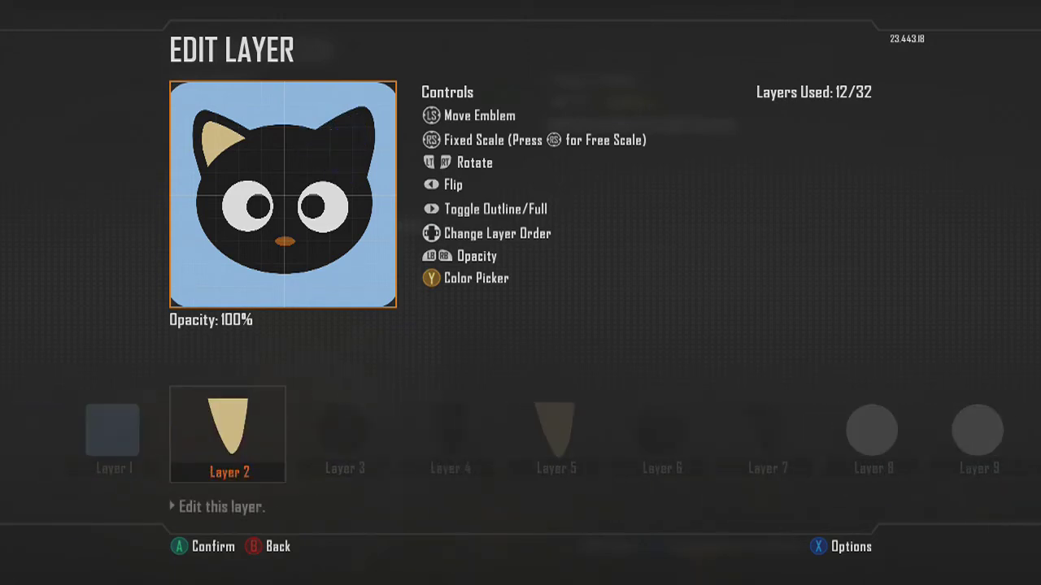
{"action": "key", "text": "Right"}
{"action": "key", "text": "Right"}
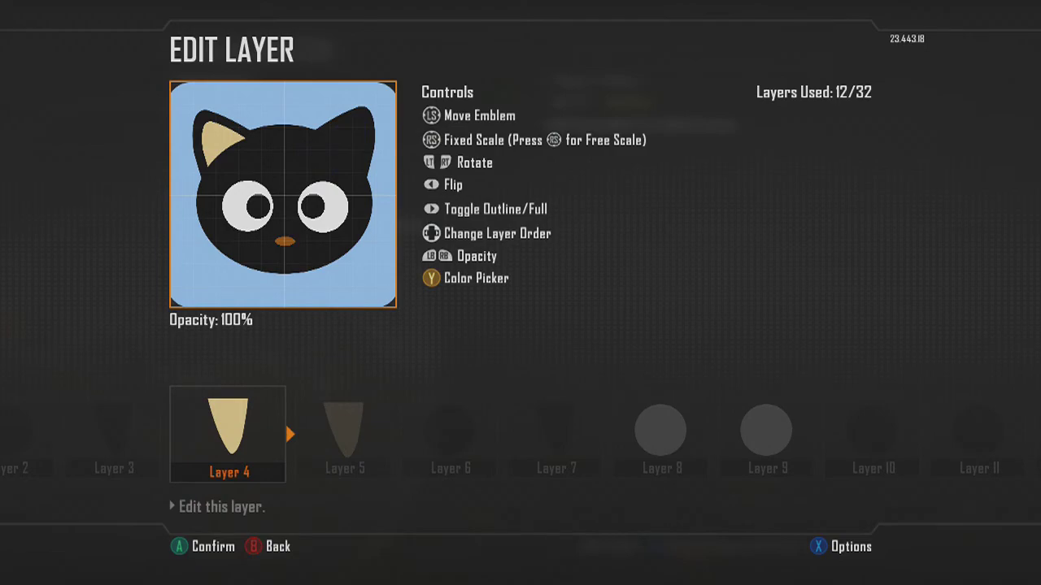
{"action": "key", "text": "Right"}
{"action": "key", "text": "Right"}
{"action": "key", "text": "Right"}
{"action": "key", "text": "Return"}
Reorder the black right ear down to layer 4, behind both tan inner ears and the head oval
{"action": "key", "text": "Left"}
{"action": "key", "text": "Left"}
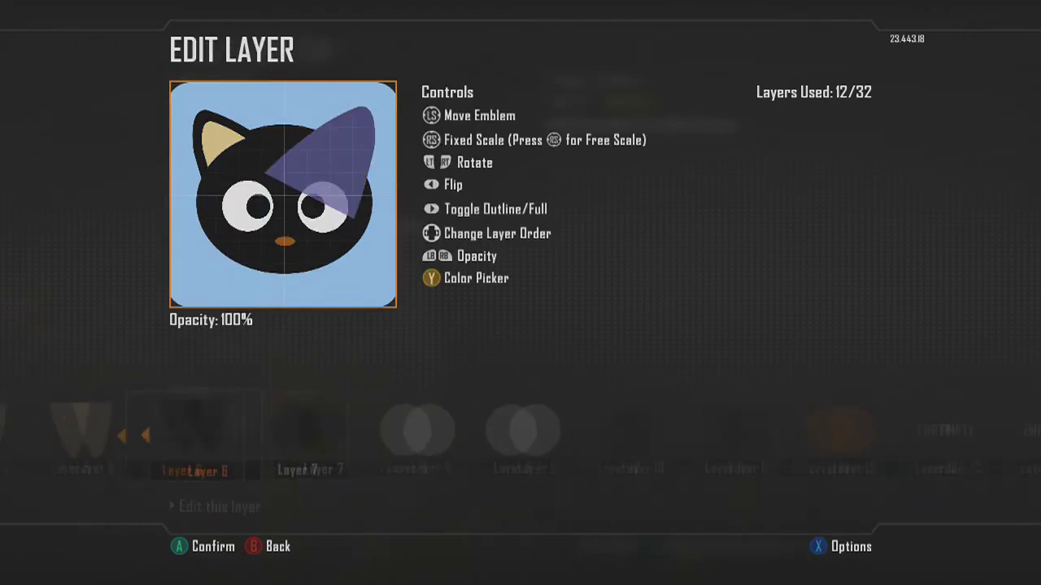
{"action": "key", "text": "Left"}
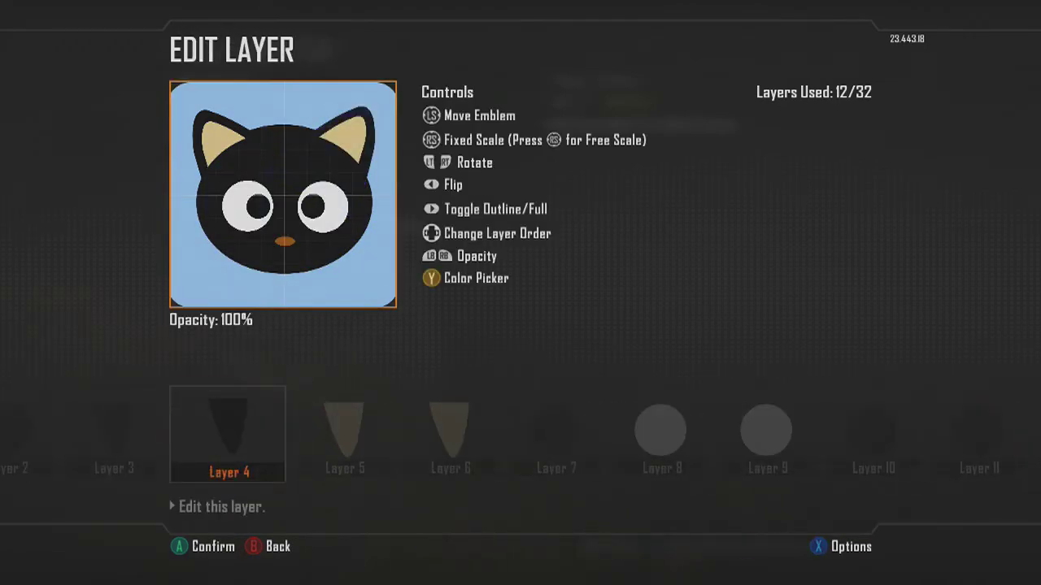
{"action": "key", "text": "Return"}
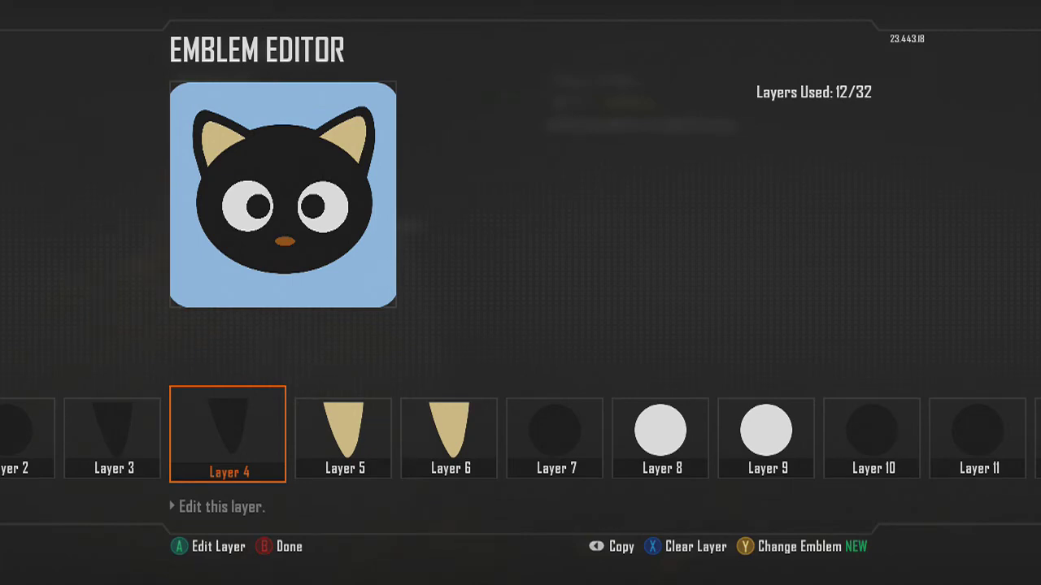
Add the Curved Line shape from the Tools category to the empty layer 13
{"action": "key", "text": "Right"}
{"action": "key", "text": "Return"}
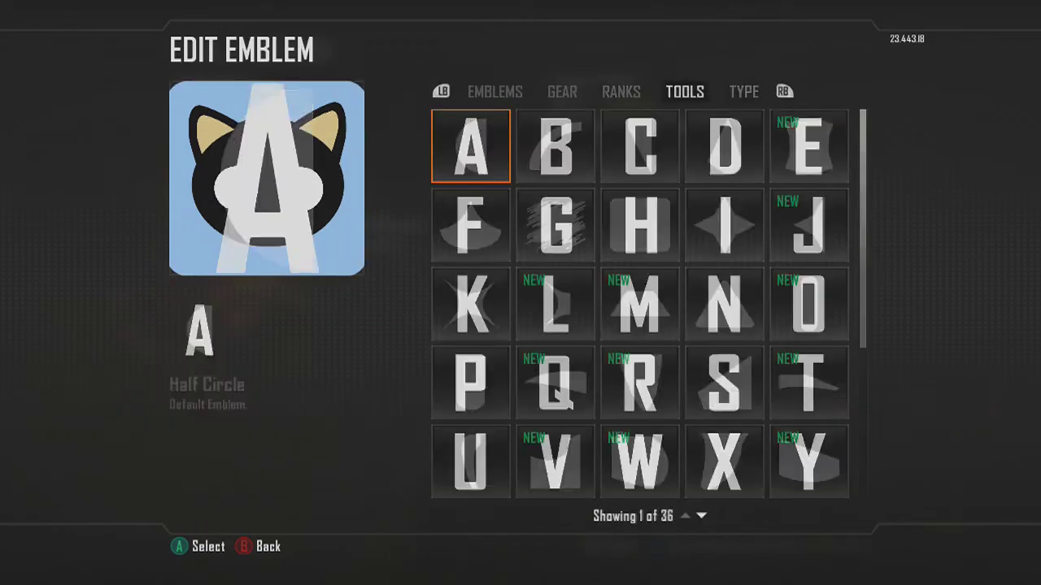
{"action": "key", "text": "Page_Down"}
{"action": "key", "text": "Page_Down"}
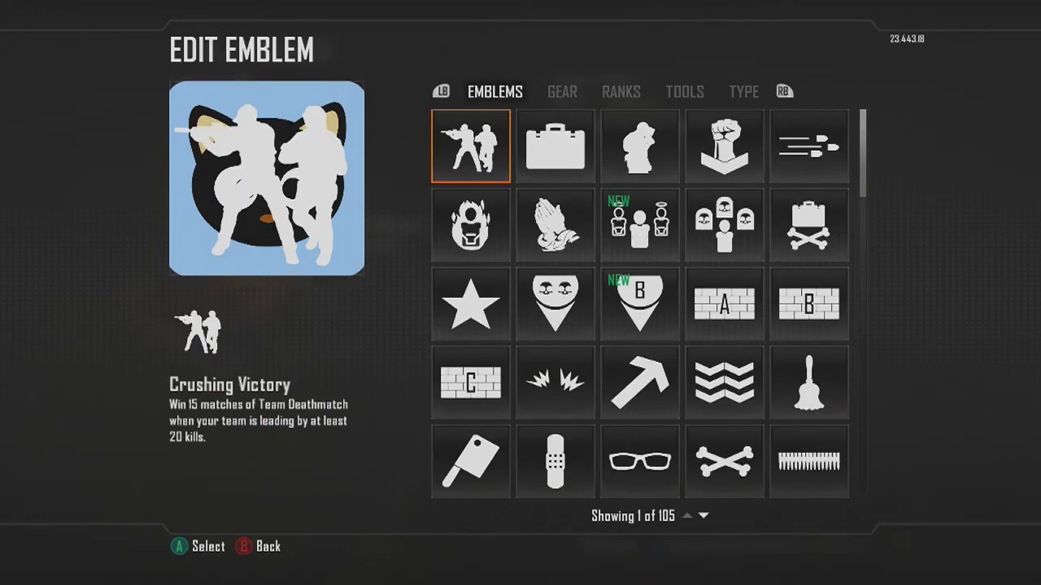
{"action": "key", "text": "Page_Down"}
{"action": "key", "text": "Page_Down"}
{"action": "key", "text": "Page_Down"}
{"action": "key", "text": "Down"}
{"action": "key", "text": "Down"}
{"action": "key", "text": "Down"}
{"action": "key", "text": "Down"}
{"action": "key", "text": "Right"}
{"action": "key", "text": "Right"}
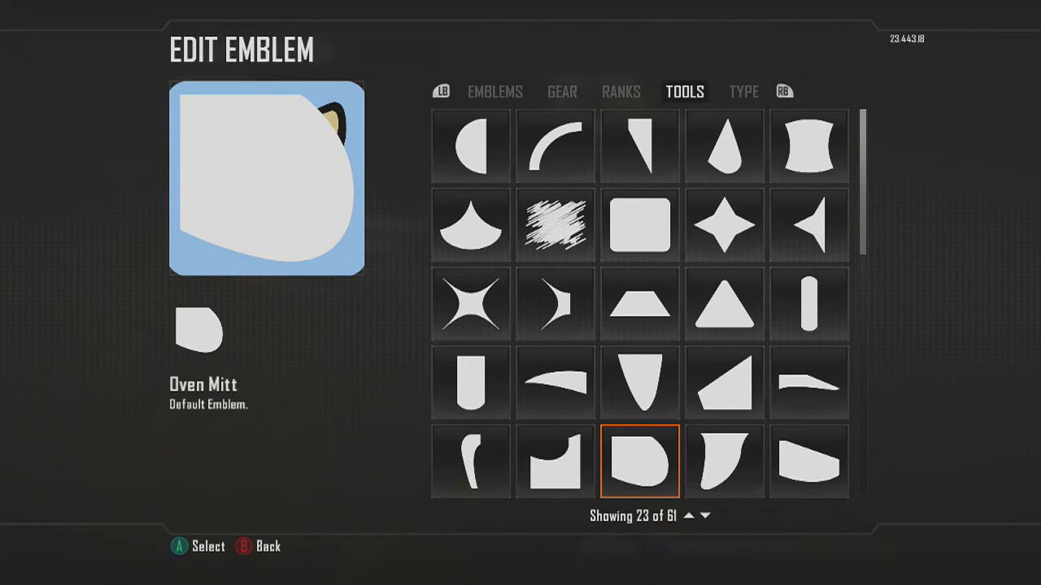
{"action": "key", "text": "Down"}
{"action": "key", "text": "Down"}
{"action": "key", "text": "Right"}
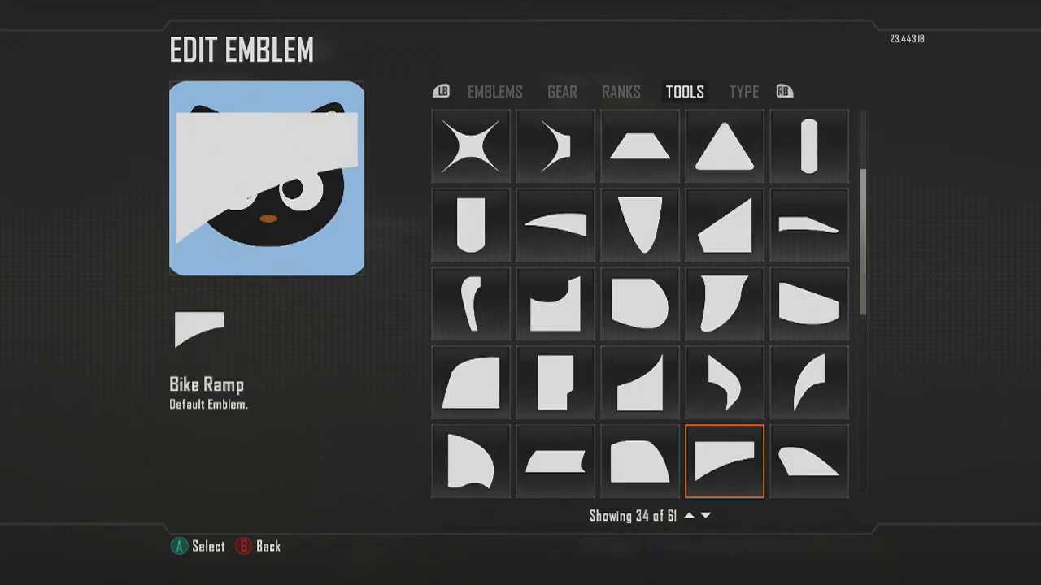
{"action": "key", "text": "Down"}
{"action": "key", "text": "Left"}
{"action": "key", "text": "Left"}
{"action": "key", "text": "Right"}
{"action": "key", "text": "Right"}
{"action": "key", "text": "Right"}
{"action": "key", "text": "Right"}
{"action": "key", "text": "Down"}
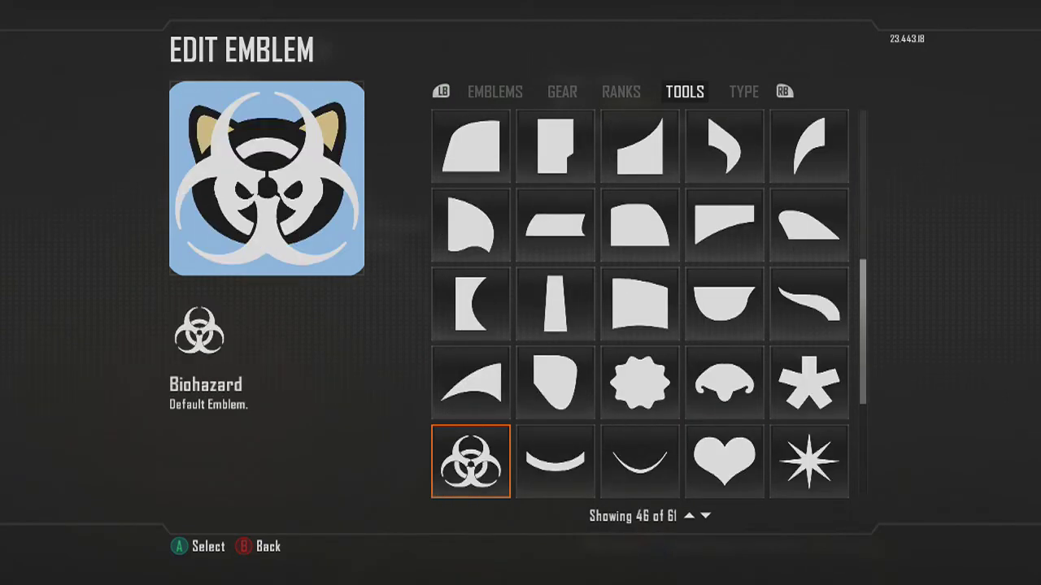
{"action": "key", "text": "Down"}
{"action": "key", "text": "Up"}
{"action": "key", "text": "Right"}
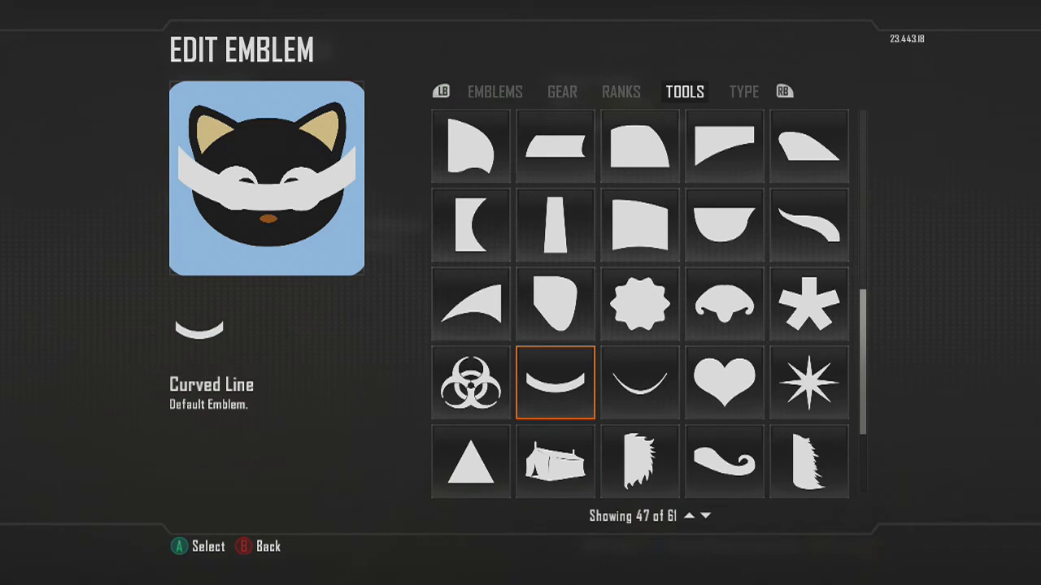
{"action": "key", "text": "Return"}
Shrink the curved line to collar width and position it under the cat's chin
{"action": "key", "text": "Down"}
{"action": "key", "text": "Down"}
{"action": "key", "text": "Down"}
{"action": "key", "text": "Down"}
{"action": "key", "text": "Down"}
{"action": "key", "text": "Down"}
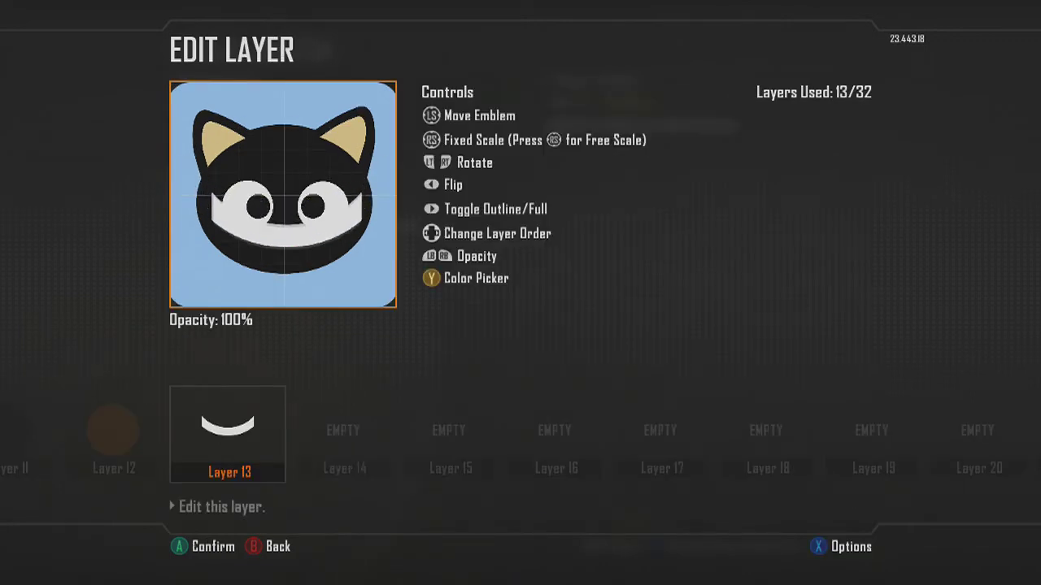
Recolor the collar in layer 13 to the light purple swatch
{"action": "key", "text": "y"}
{"action": "key", "text": "Right"}
{"action": "key", "text": "Left"}
{"action": "key", "text": "Right"}
{"action": "key", "text": "Right"}
{"action": "key", "text": "Right"}
{"action": "key", "text": "Right"}
{"action": "key", "text": "Right"}
{"action": "key", "text": "Right"}
{"action": "key", "text": "Right"}
{"action": "key", "text": "Right"}
{"action": "key", "text": "Right"}
{"action": "key", "text": "Right"}
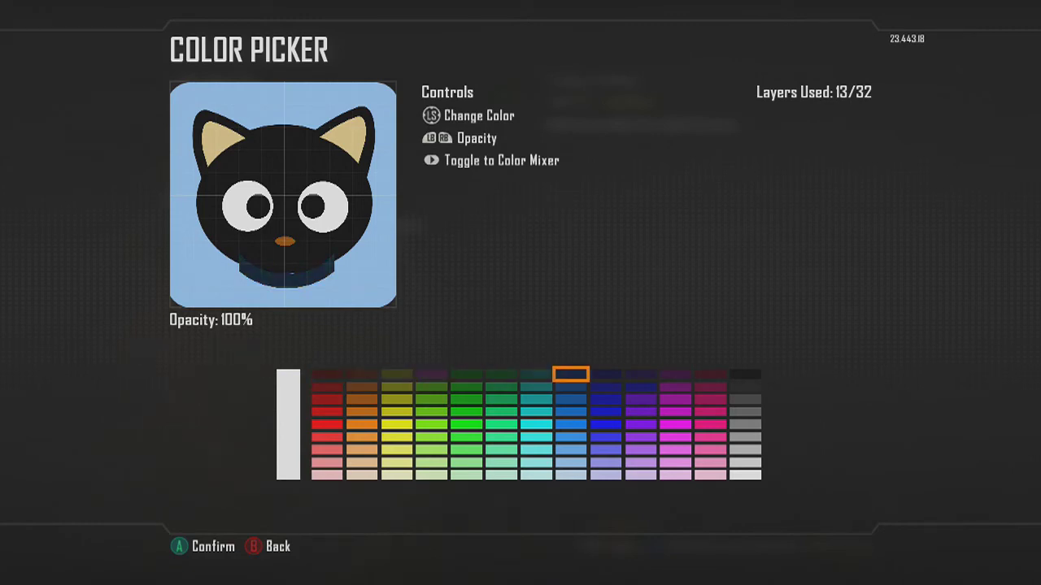
{"action": "key", "text": "Down"}
{"action": "key", "text": "Down"}
{"action": "key", "text": "Down"}
{"action": "key", "text": "Down"}
{"action": "key", "text": "Down"}
{"action": "key", "text": "Down"}
{"action": "key", "text": "Down"}
{"action": "key", "text": "Up"}
{"action": "key", "text": "Right"}
{"action": "key", "text": "Left"}
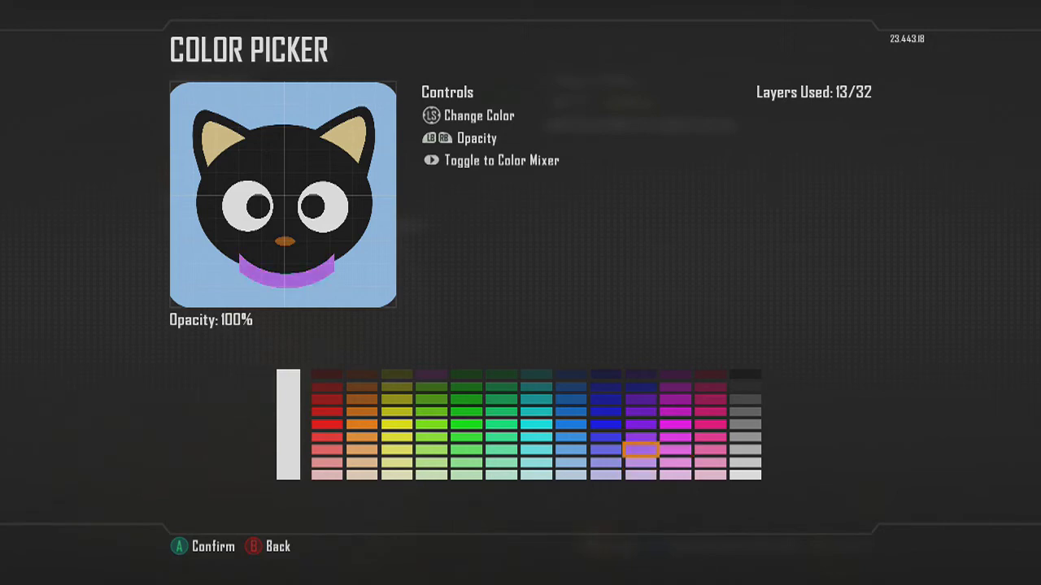
{"action": "key", "text": "Return"}
Move the purple collar down the layer order to layer 2, just in front of the blue background
{"action": "key", "text": "Left"}
{"action": "key", "text": "Left"}
{"action": "key", "text": "Left"}
{"action": "key", "text": "Left"}
{"action": "key", "text": "Left"}
{"action": "key", "text": "Left"}
{"action": "key", "text": "Left"}
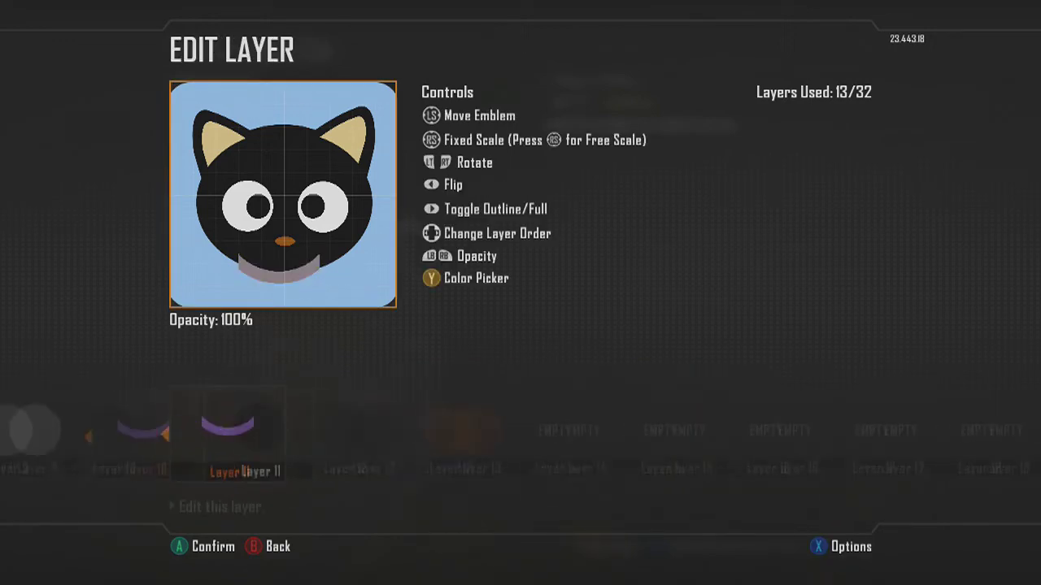
{"action": "key", "text": "Left"}
{"action": "key", "text": "Left"}
{"action": "key", "text": "Left"}
{"action": "key", "text": "Left"}
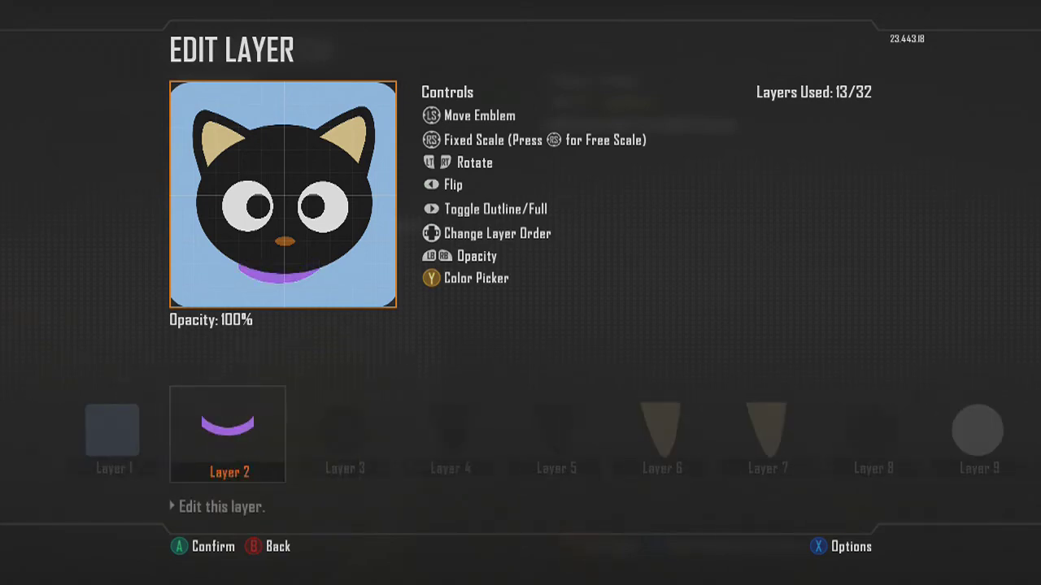
Center the purple collar under the chin and finish editing layer 2
{"action": "key", "text": "Escape"}
{"action": "key", "text": "Return"}
{"action": "key", "text": "Escape"}
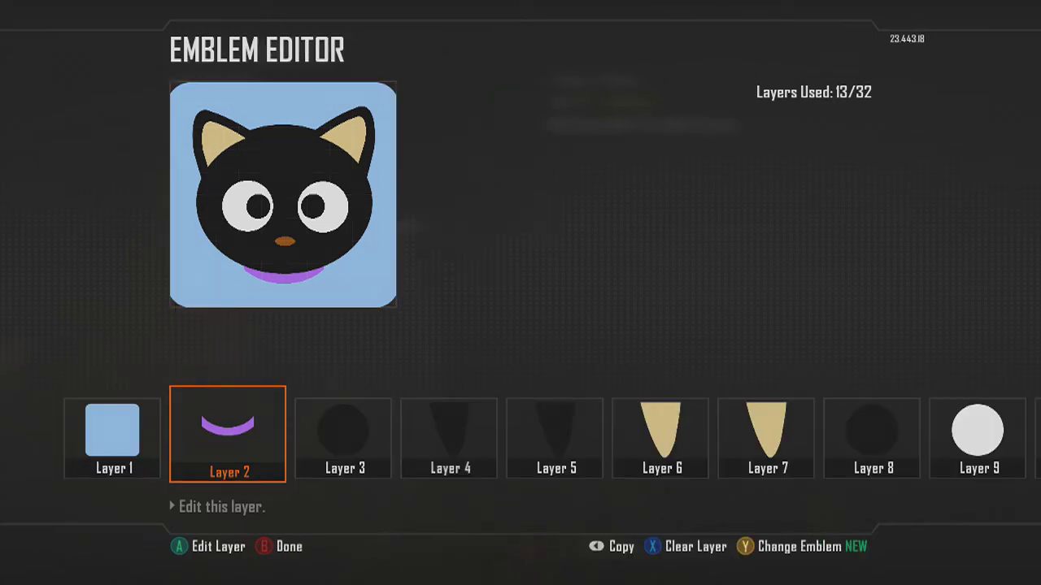
Add the same tapered, round-tipped Tools shape used for the ears to the empty layer 14
{"action": "key", "text": "Right"}
{"action": "key", "text": "Right"}
{"action": "key", "text": "Right"}
{"action": "key", "text": "Right"}
{"action": "key", "text": "Right"}
{"action": "key", "text": "Right"}
{"action": "key", "text": "Right"}
{"action": "key", "text": "Right"}
{"action": "key", "text": "Right"}
{"action": "key", "text": "Right"}
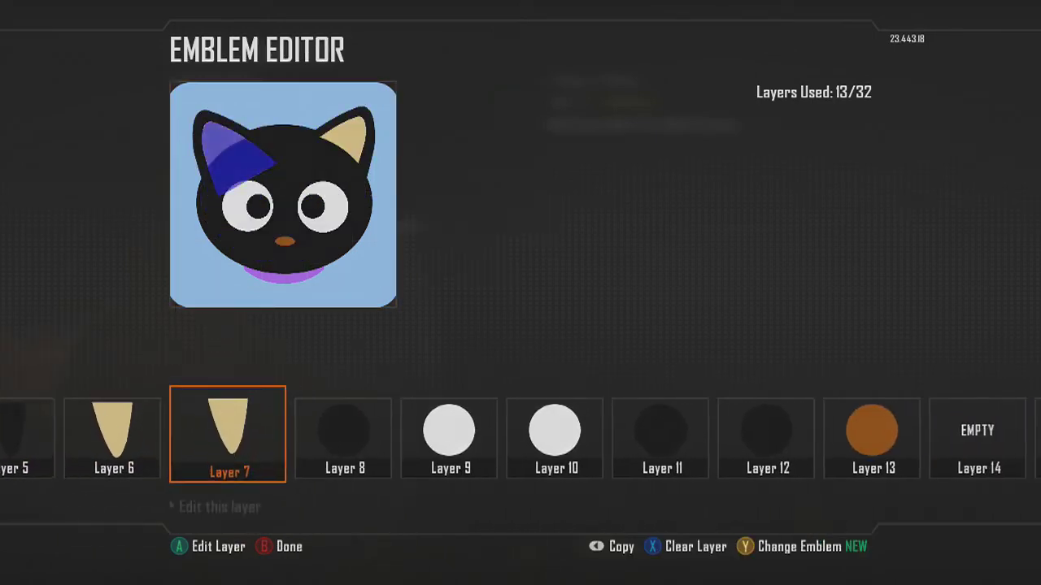
{"action": "key", "text": "Right"}
{"action": "key", "text": "Return"}
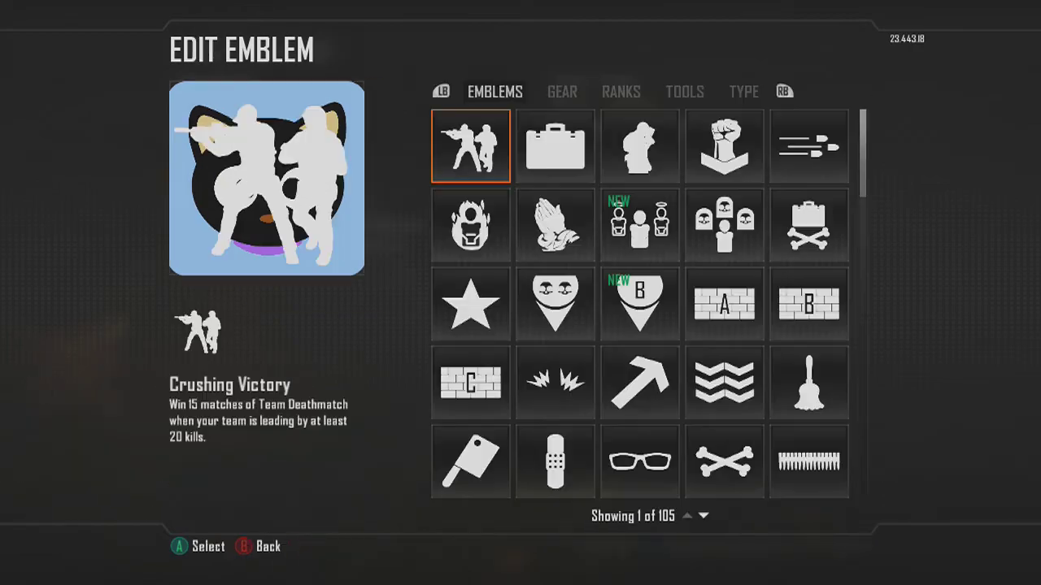
{"action": "key", "text": "Tab"}
{"action": "key", "text": "Tab"}
{"action": "key", "text": "Tab"}
{"action": "key", "text": "Tab"}
{"action": "key", "text": "Down"}
{"action": "key", "text": "Down"}
{"action": "key", "text": "Down"}
{"action": "key", "text": "Down"}
{"action": "key", "text": "Down"}
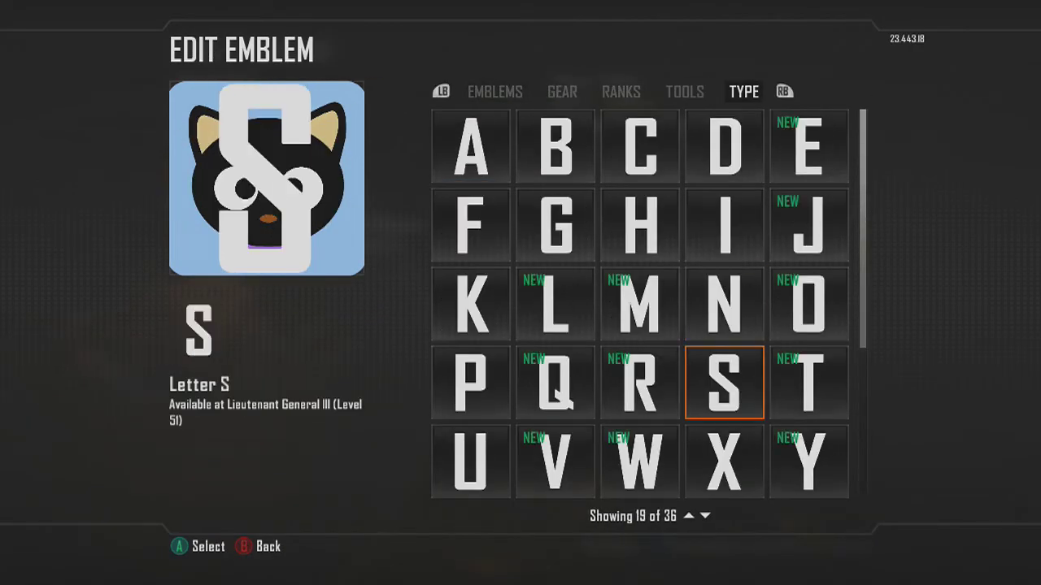
{"action": "key", "text": "shift+Tab"}
{"action": "key", "text": "Down"}
{"action": "key", "text": "Down"}
{"action": "key", "text": "Down"}
{"action": "key", "text": "Right"}
{"action": "key", "text": "Right"}
{"action": "key", "text": "Return"}
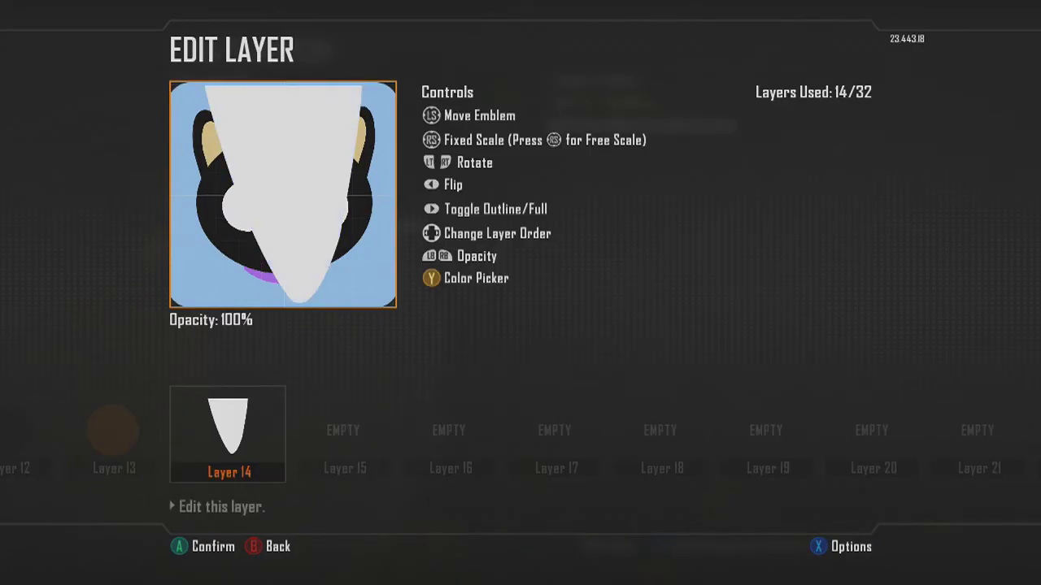
Turn the tapered shape upside down, shrink it and position it below the nose as the cat's body
{"action": "key", "text": "r"}
{"action": "key", "text": "Down"}
{"action": "key", "text": "r"}
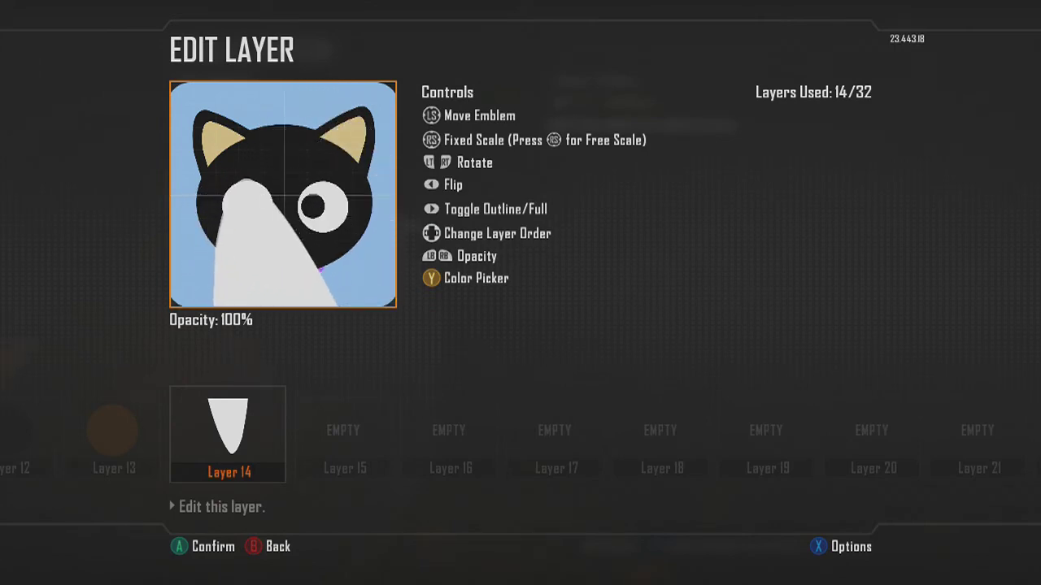
{"action": "key", "text": "Down"}
{"action": "key", "text": "Down"}
Move the body shape down the layer order from layer 14 to layer 2, behind the collar and head
{"action": "key", "text": "Left"}
{"action": "key", "text": "Left"}
{"action": "key", "text": "Left"}
{"action": "key", "text": "Left"}
{"action": "key", "text": "Left"}
{"action": "key", "text": "Left"}
{"action": "key", "text": "Left"}
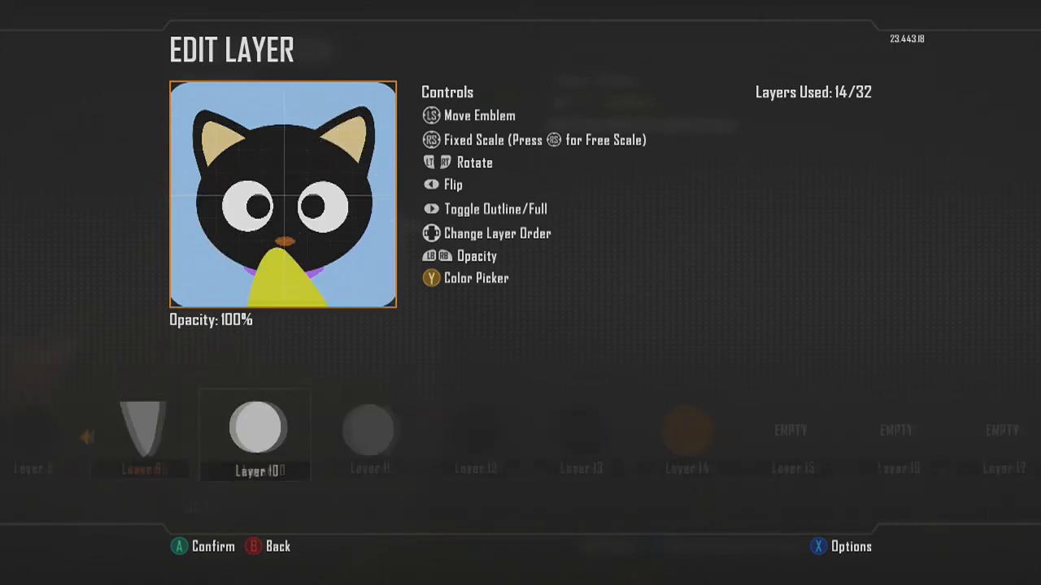
{"action": "key", "text": "Left"}
{"action": "key", "text": "Left"}
{"action": "key", "text": "Left"}
{"action": "key", "text": "Left"}
{"action": "key", "text": "Left"}
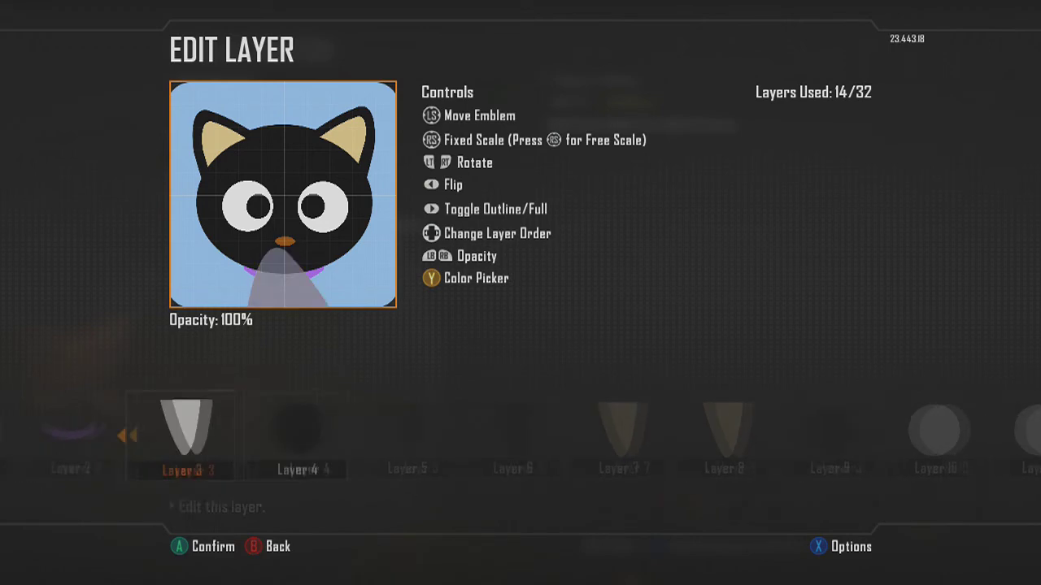
{"action": "key", "text": "Right"}
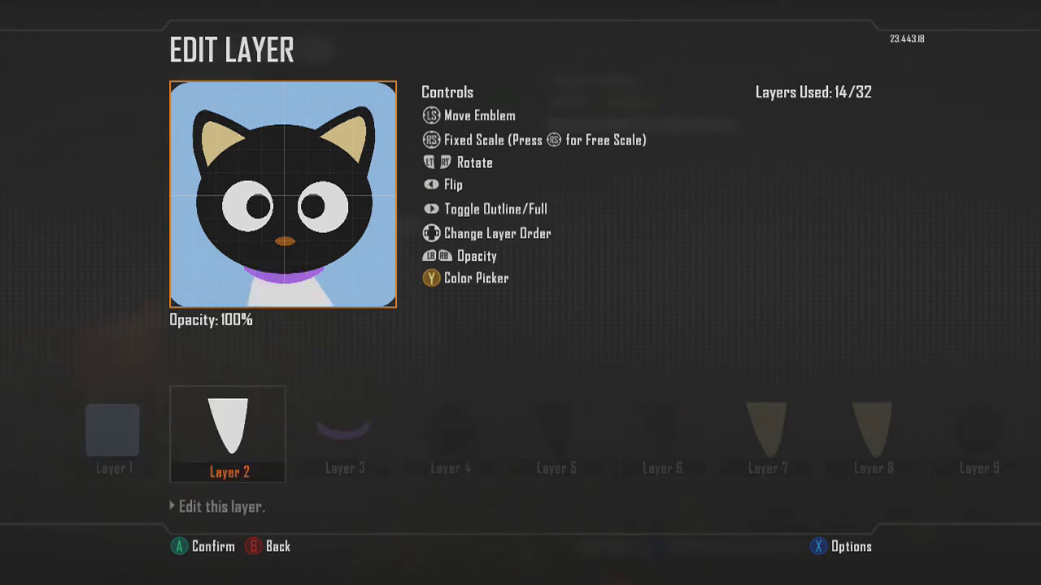
Adjust the body's placement under the collar and recolor it black like the head
{"action": "key", "text": "Left"}
{"action": "key", "text": "y"}
{"action": "key", "text": "Left"}
{"action": "key", "text": "Return"}
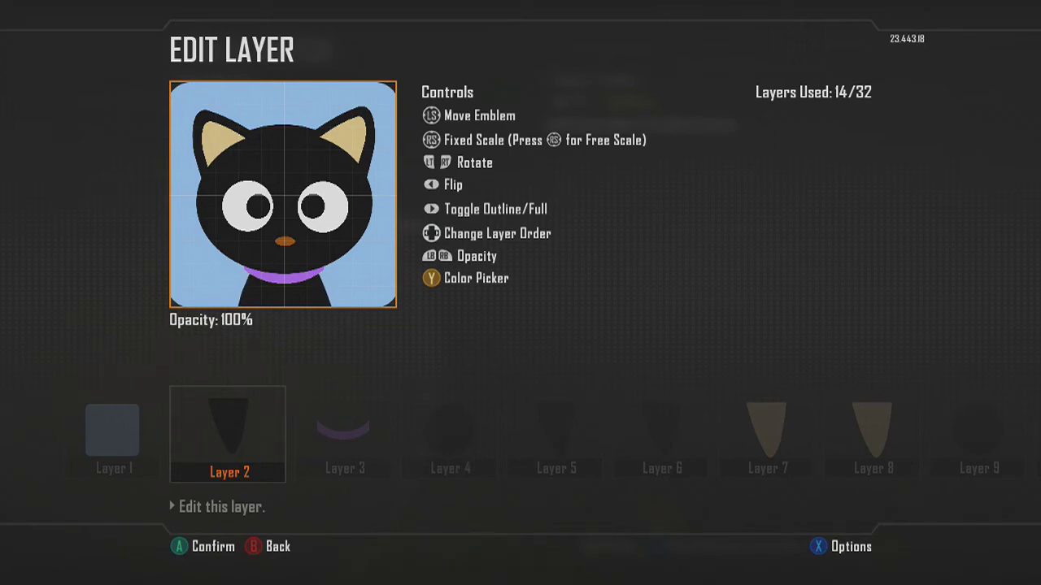
Add the diamond shape from the Tools category to the empty layer 15
{"action": "key", "text": "Escape"}
{"action": "key", "text": "Right"}
{"action": "key", "text": "Right"}
{"action": "key", "text": "Right"}
{"action": "key", "text": "Right"}
{"action": "key", "text": "Right"}
{"action": "key", "text": "Right"}
{"action": "key", "text": "Right"}
{"action": "key", "text": "Right"}
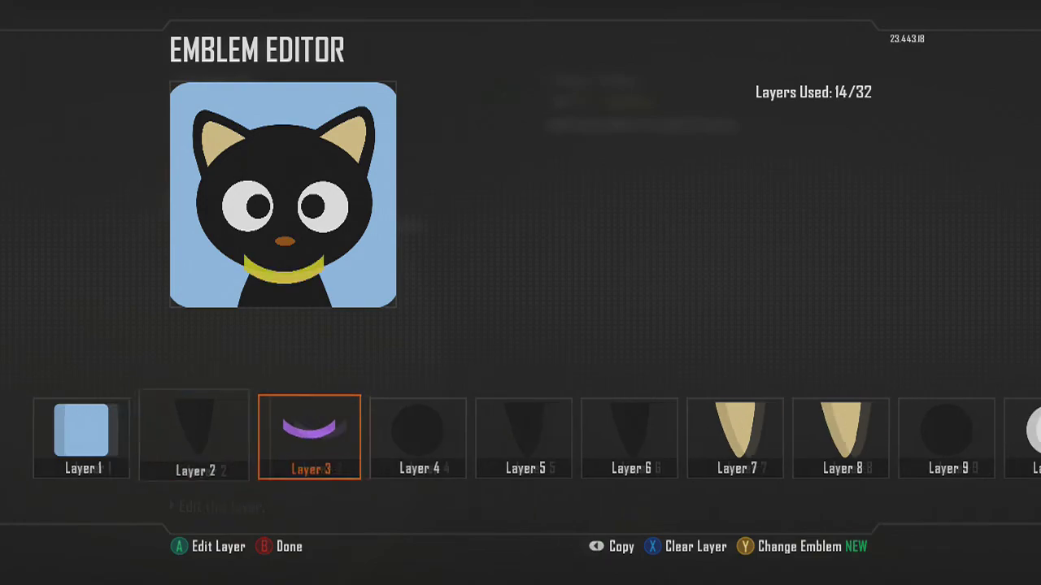
{"action": "key", "text": "Right"}
{"action": "key", "text": "Right"}
{"action": "key", "text": "Right"}
{"action": "key", "text": "Right"}
{"action": "key", "text": "Right"}
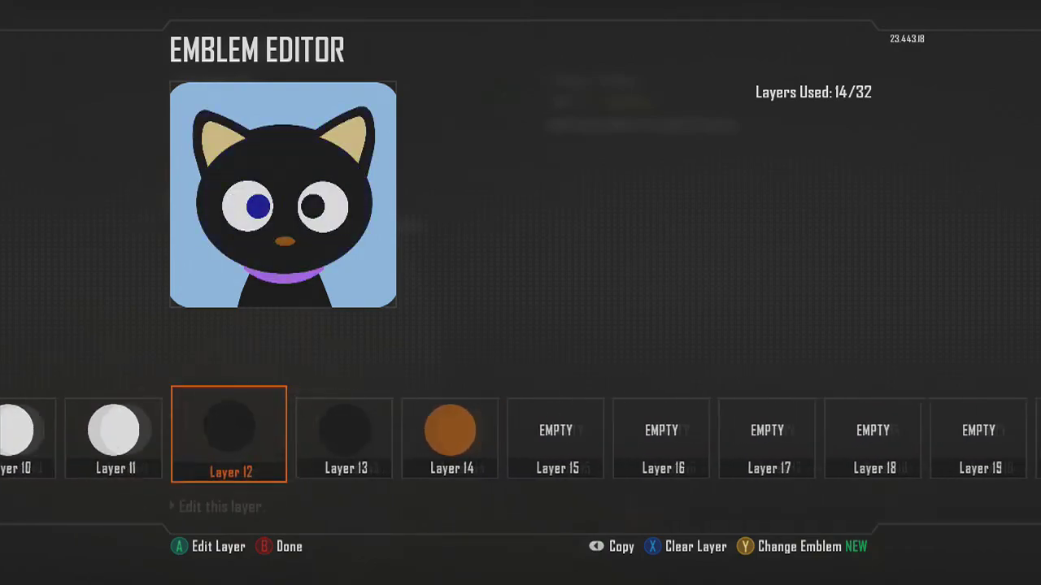
{"action": "key", "text": "Return"}
{"action": "key", "text": "Tab"}
{"action": "key", "text": "Tab"}
{"action": "key", "text": "Tab"}
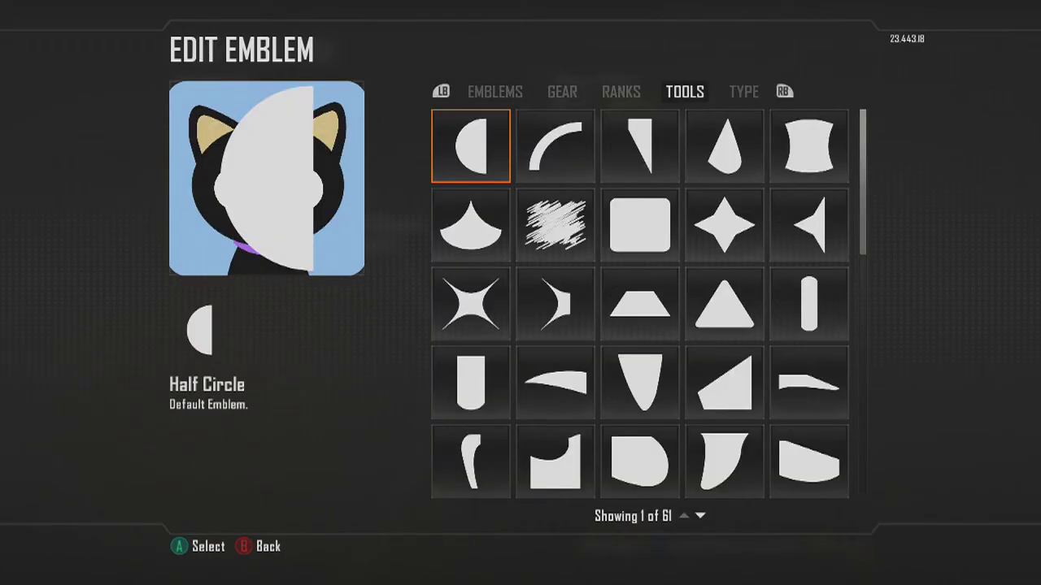
{"action": "key", "text": "Down"}
{"action": "key", "text": "Down"}
{"action": "key", "text": "Down"}
{"action": "key", "text": "Down"}
{"action": "key", "text": "Down"}
{"action": "key", "text": "Down"}
{"action": "key", "text": "Down"}
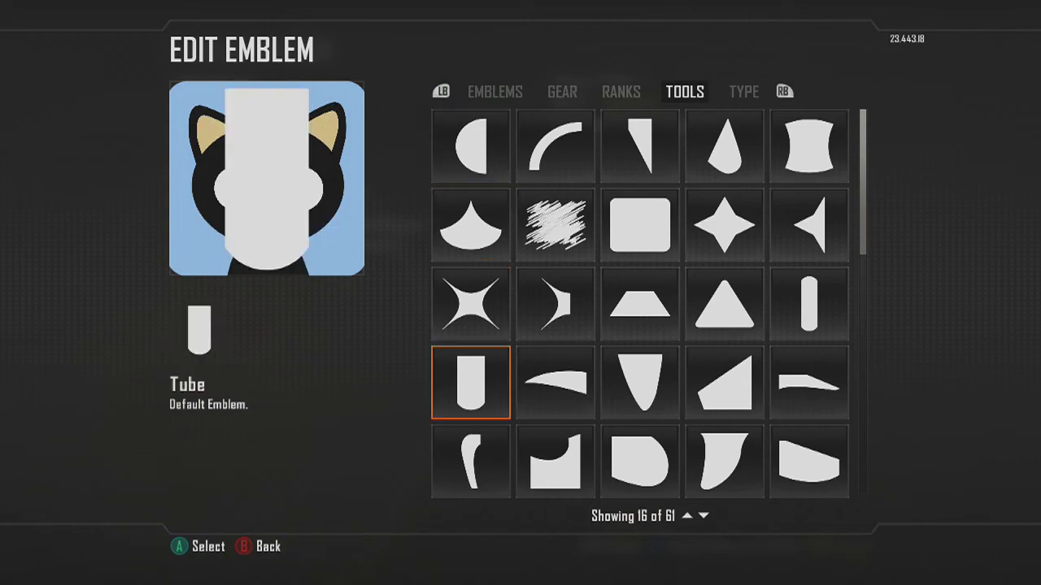
{"action": "key", "text": "Down"}
{"action": "key", "text": "Down"}
{"action": "key", "text": "Right"}
{"action": "key", "text": "Right"}
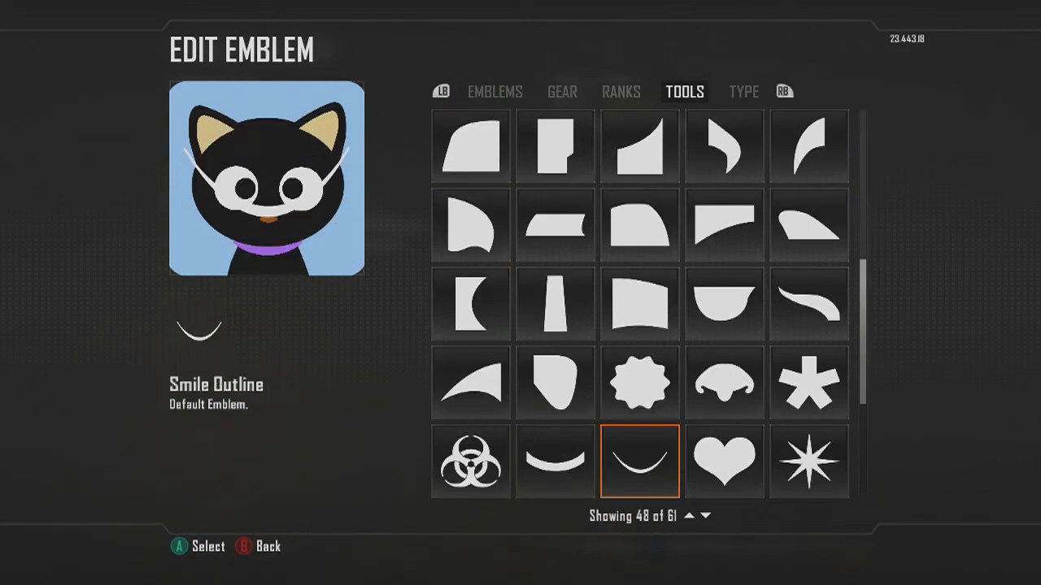
{"action": "key", "text": "Left"}
{"action": "key", "text": "Up"}
{"action": "key", "text": "Down"}
{"action": "key", "text": "Down"}
{"action": "key", "text": "Down"}
{"action": "key", "text": "Down"}
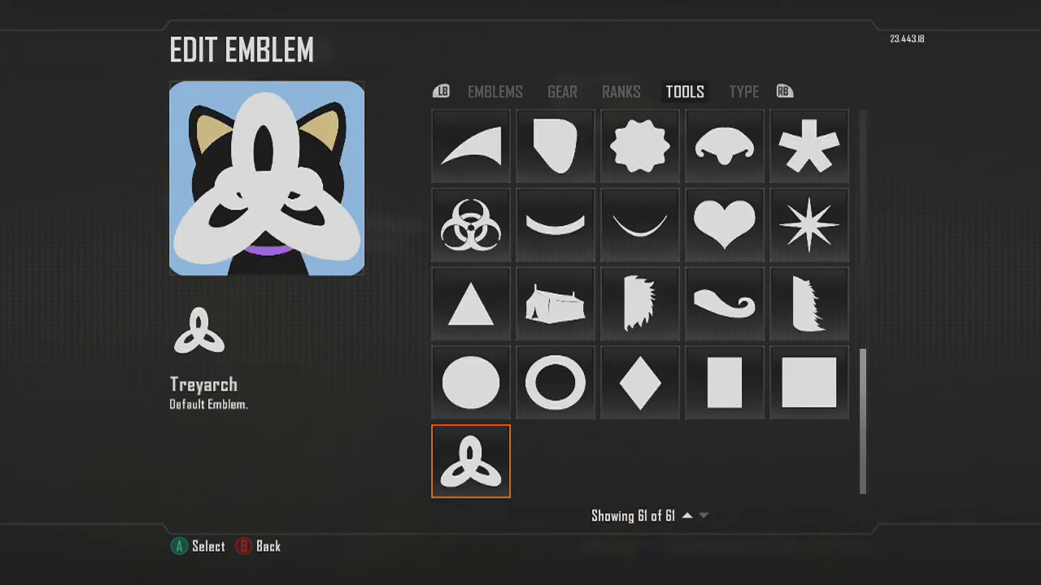
{"action": "key", "text": "Up"}
{"action": "key", "text": "Right"}
{"action": "key", "text": "Right"}
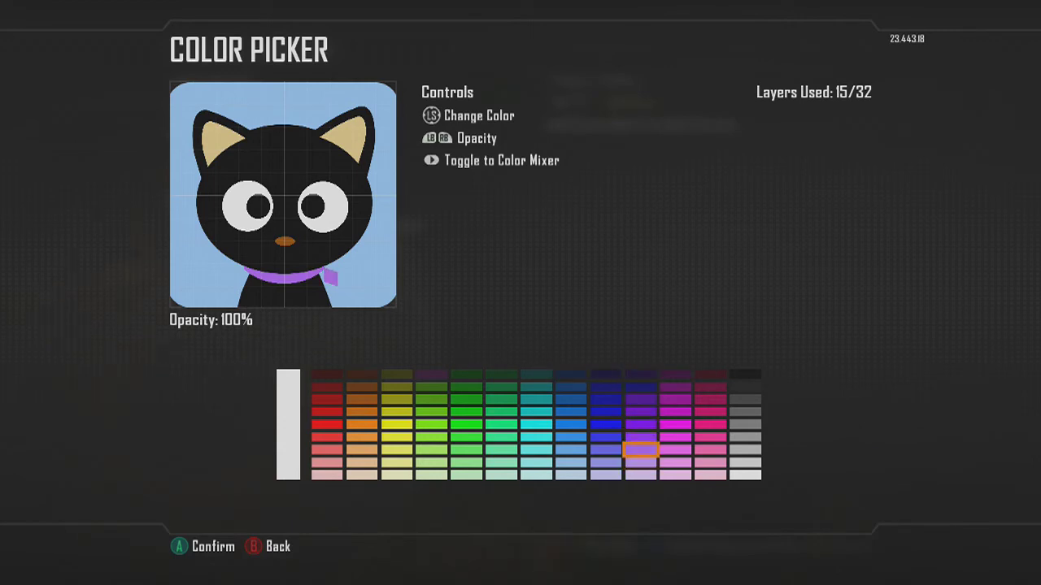
Color the diamond light purple like the collar, then resize and place it at the collar's right end as a scarf tip
{"action": "key", "text": "Return"}
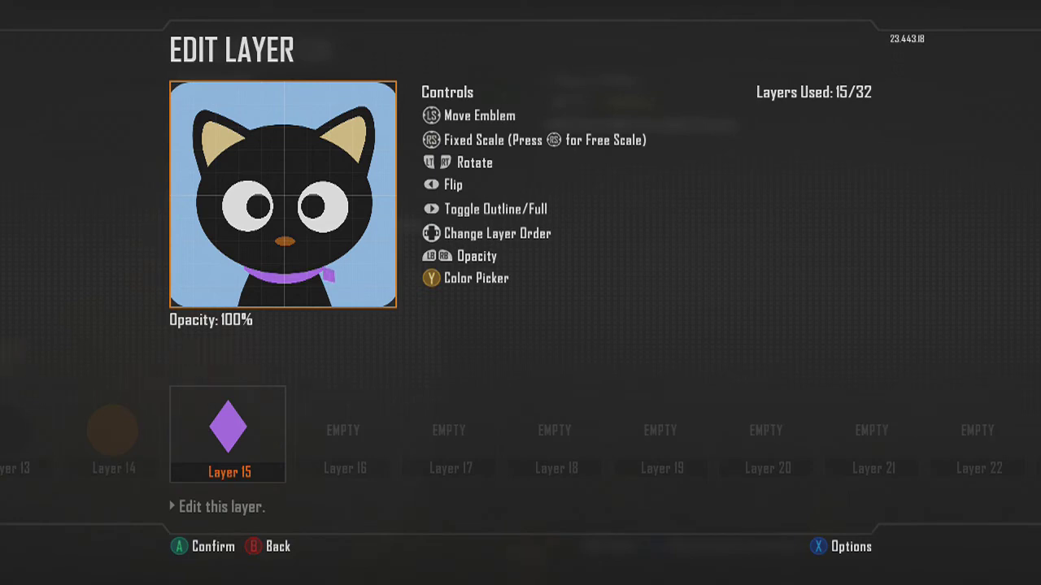
{"action": "key", "text": "r"}
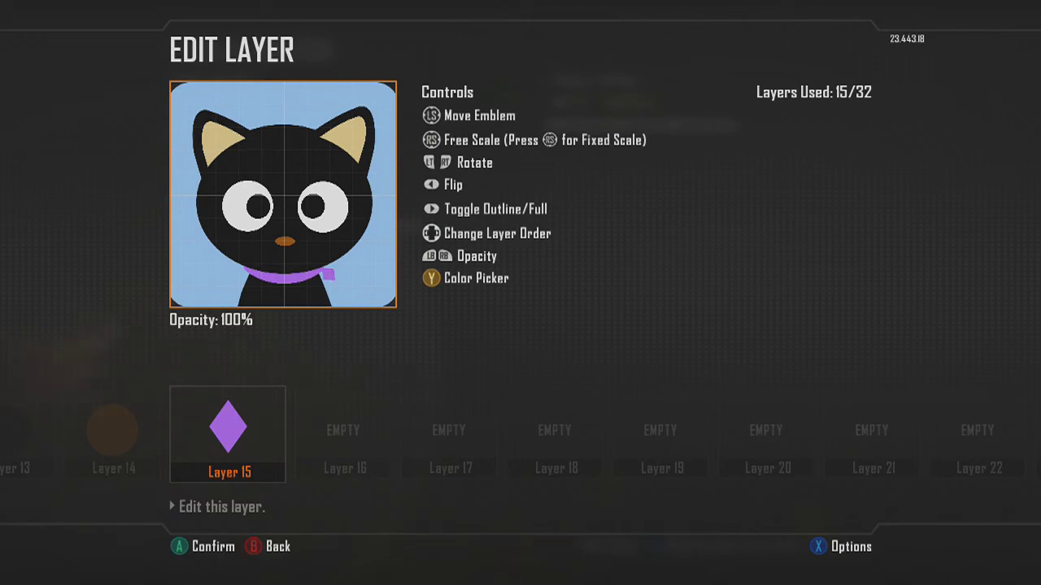
{"action": "key", "text": "r"}
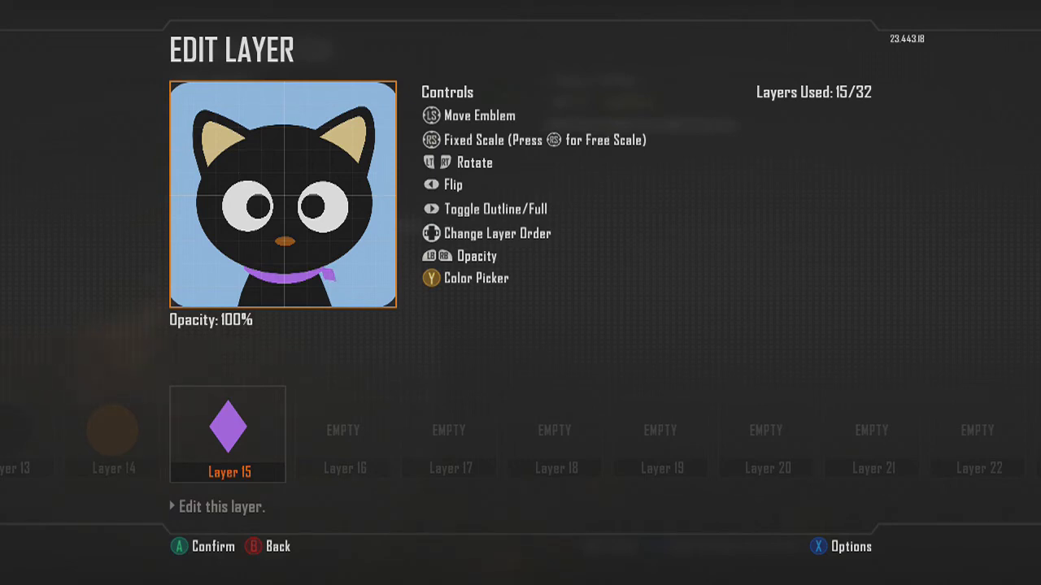
{"action": "key", "text": "Down"}
{"action": "key", "text": "Right"}
{"action": "key", "text": "Return"}
Copy the purple diamond into layer 16 and position it beside the first one as the scarf's second tip
{"action": "key", "text": "ctrl+c"}
{"action": "key", "text": "Right"}
{"action": "key", "text": "ctrl+v"}
{"action": "key", "text": "Left"}
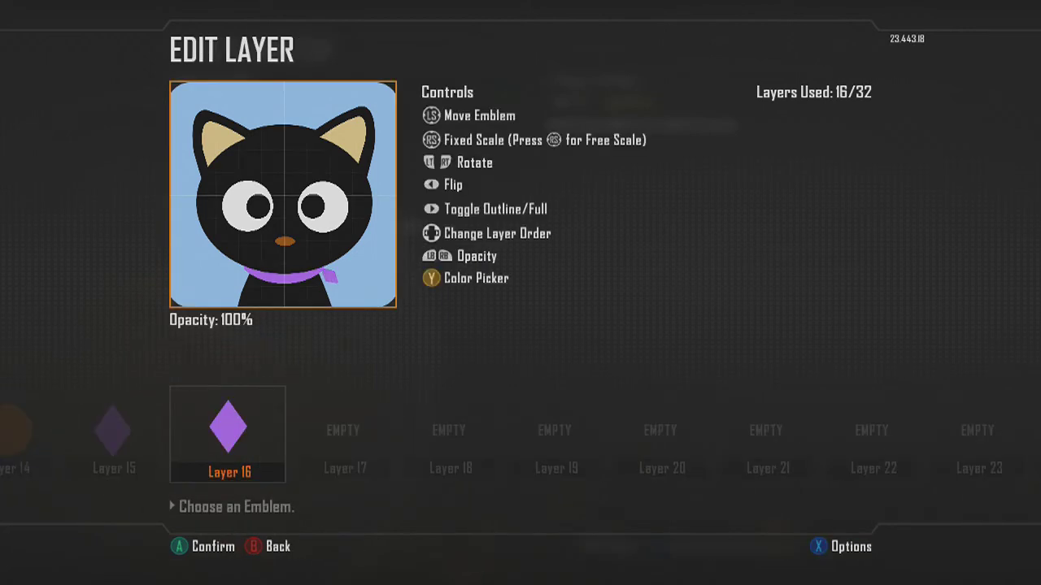
{"action": "key", "text": "Left"}
{"action": "key", "text": "Escape"}
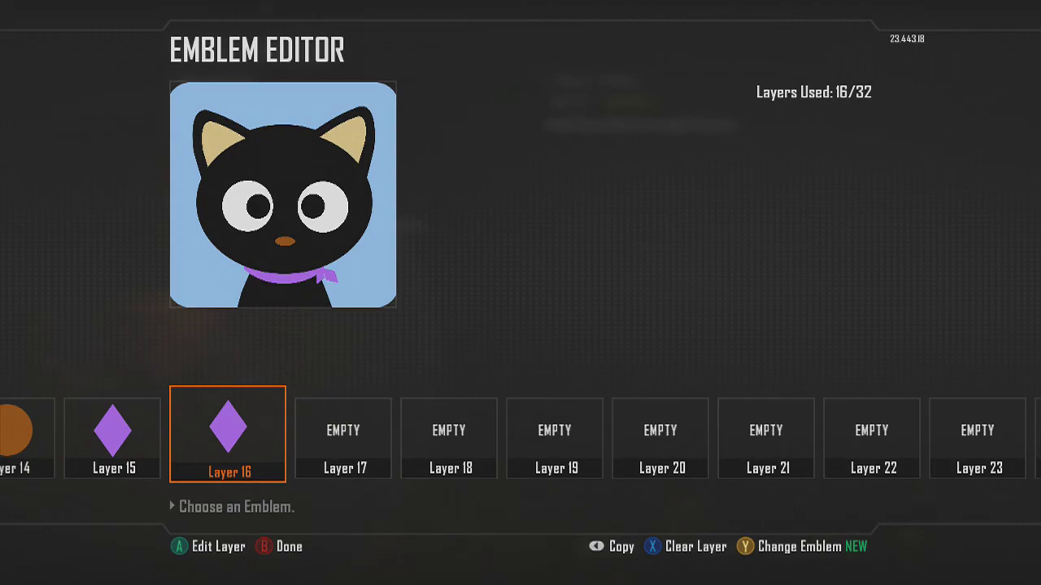
Add the upright rounded bar shape from the Tools category to the empty layer 17
{"action": "key", "text": "Right"}
{"action": "key", "text": "Return"}
{"action": "key", "text": "Page_Down"}
{"action": "key", "text": "Page_Down"}
{"action": "key", "text": "Page_Down"}
{"action": "key", "text": "Down"}
{"action": "key", "text": "Down"}
{"action": "key", "text": "Down"}
{"action": "key", "text": "Right"}
{"action": "key", "text": "Right"}
{"action": "key", "text": "Right"}
{"action": "key", "text": "Right"}
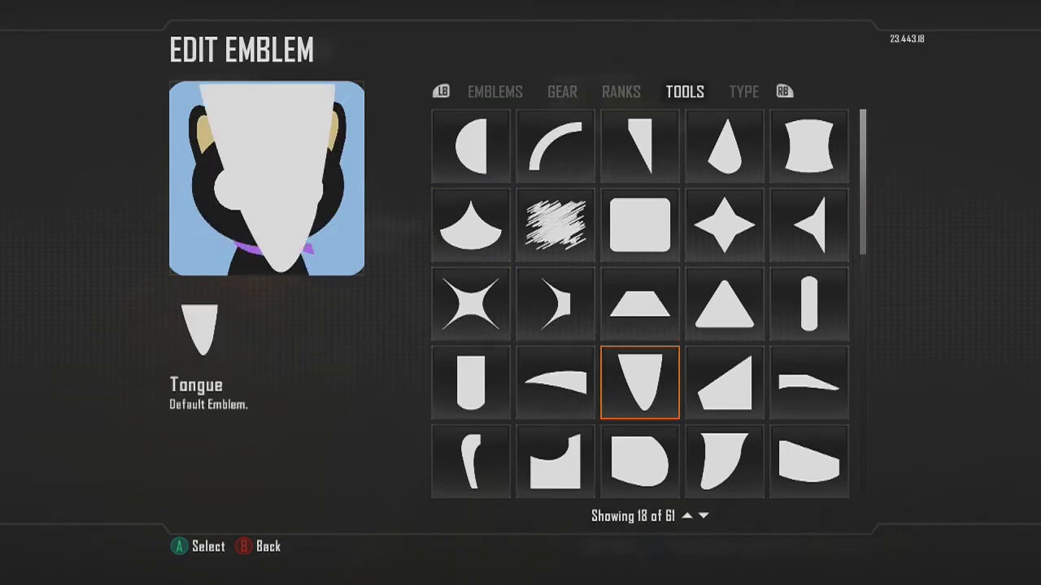
{"action": "key", "text": "Up"}
{"action": "key", "text": "Return"}
Shrink and tilt the rounded bar at the left edge of the cat's face and color it black
{"action": "key", "text": "Down"}
{"action": "key", "text": "Left"}
{"action": "key", "text": "Up"}
{"action": "key", "text": "Left"}
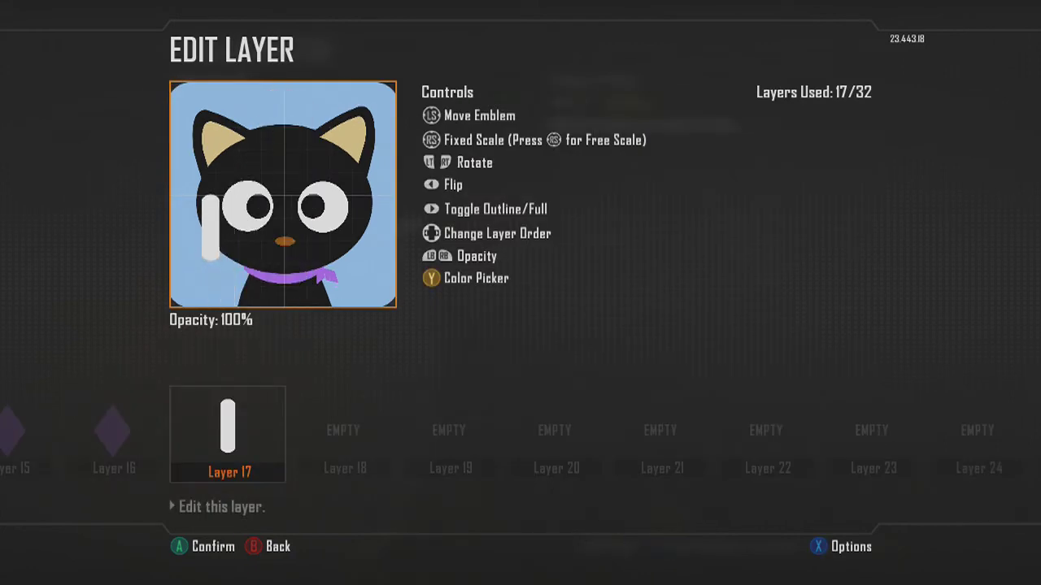
{"action": "key", "text": "y"}
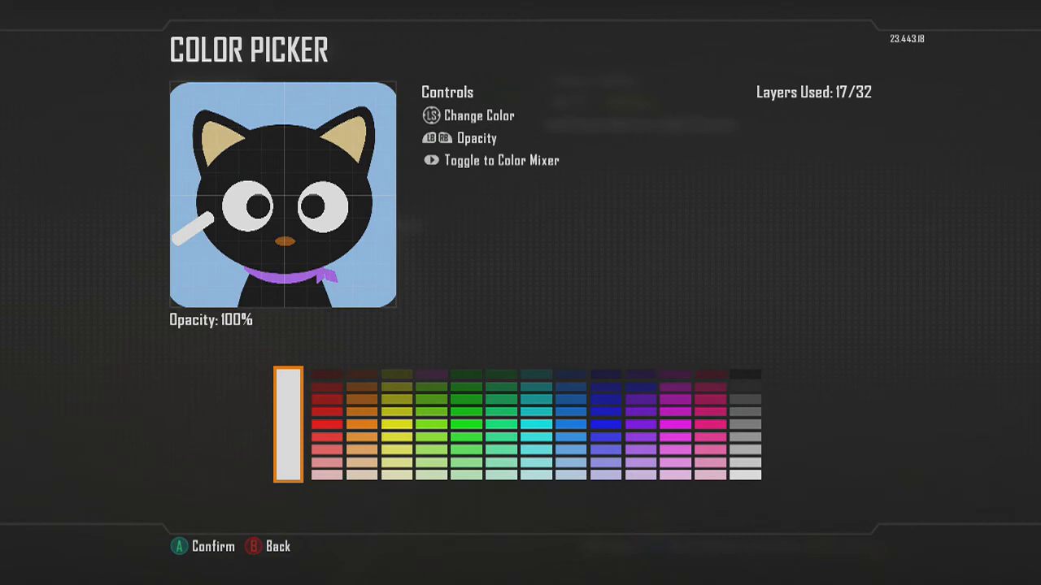
{"action": "key", "text": "Left"}
{"action": "key", "text": "Return"}
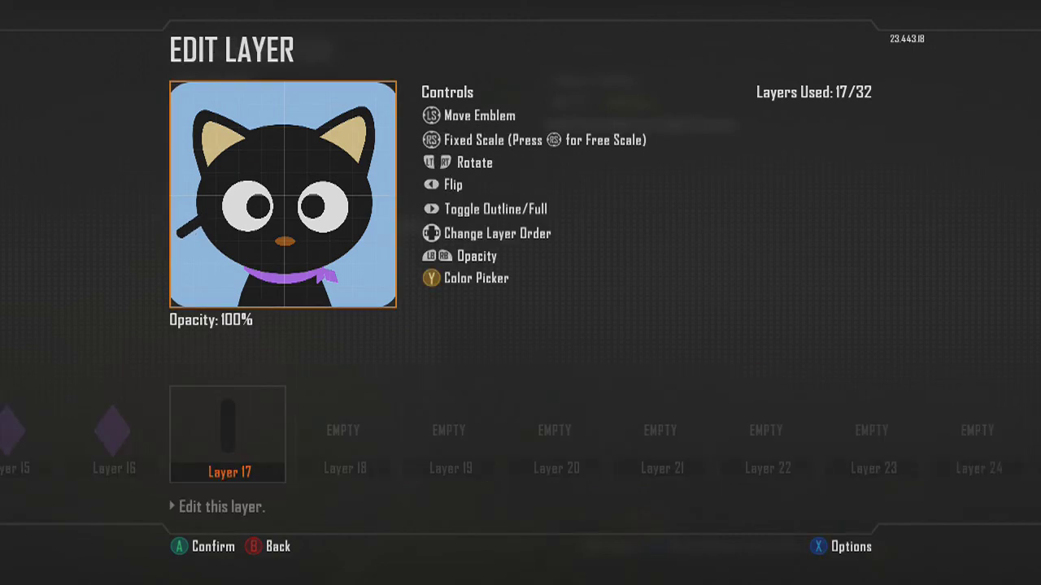
Thin the black bar with free scaling and adjust its angle and position as the upper left whisker
{"action": "key", "text": "Down"}
{"action": "key", "text": "Right"}
{"action": "key", "text": "r"}
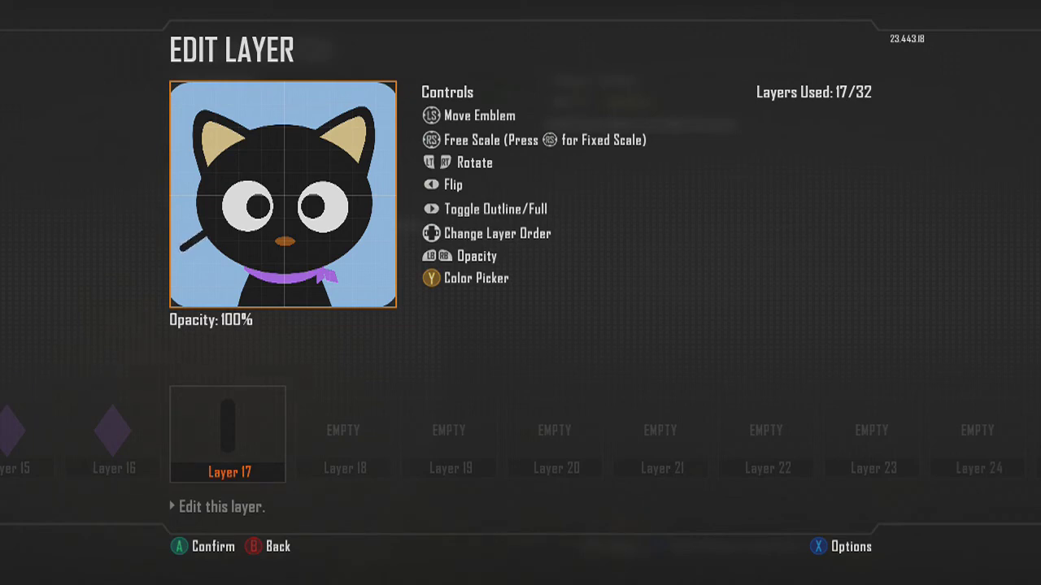
{"action": "key", "text": "r"}
{"action": "key", "text": "Escape"}
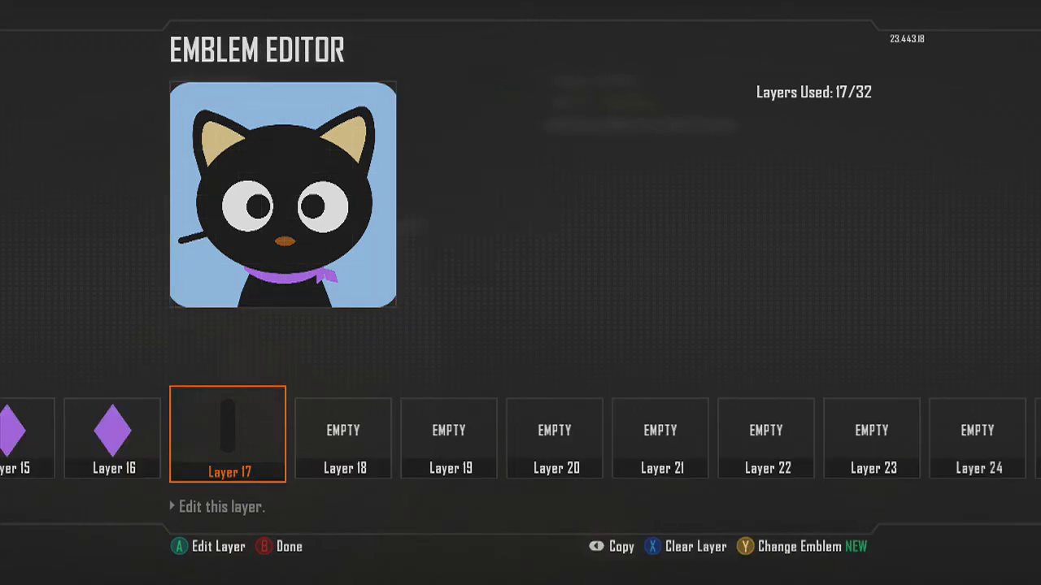
{"action": "key", "text": "Return"}
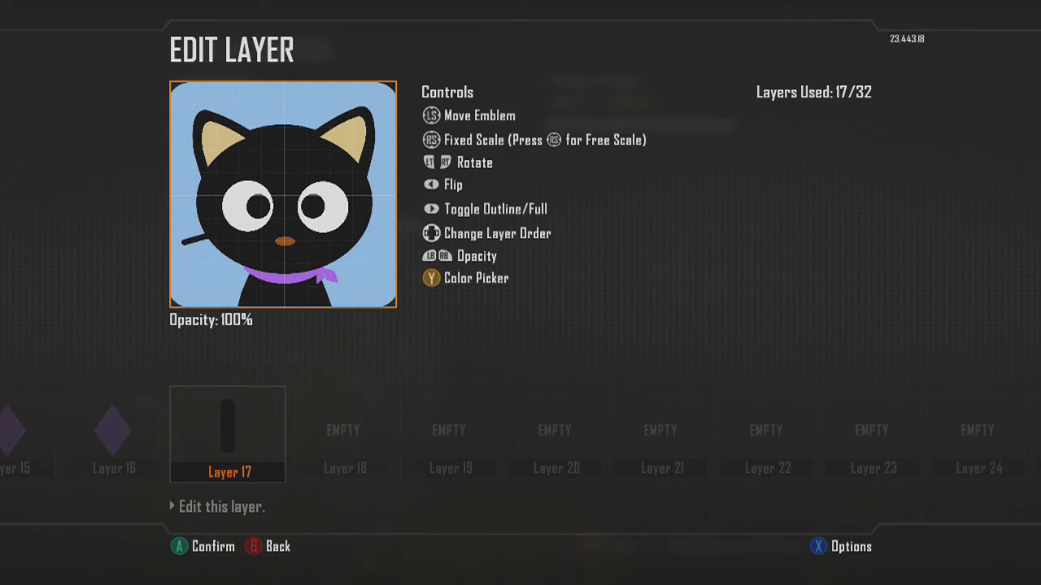
{"action": "key", "text": "Return"}
Copy the whisker into layer 18 and position it, tilted more steeply, as the lower left whisker
{"action": "key", "text": "ctrl+c"}
{"action": "key", "text": "Right"}
{"action": "key", "text": "ctrl+v"}
{"action": "key", "text": "Down"}
{"action": "key", "text": "Right"}
{"action": "key", "text": "Right"}
{"action": "key", "text": "Left"}
{"action": "key", "text": "Down"}
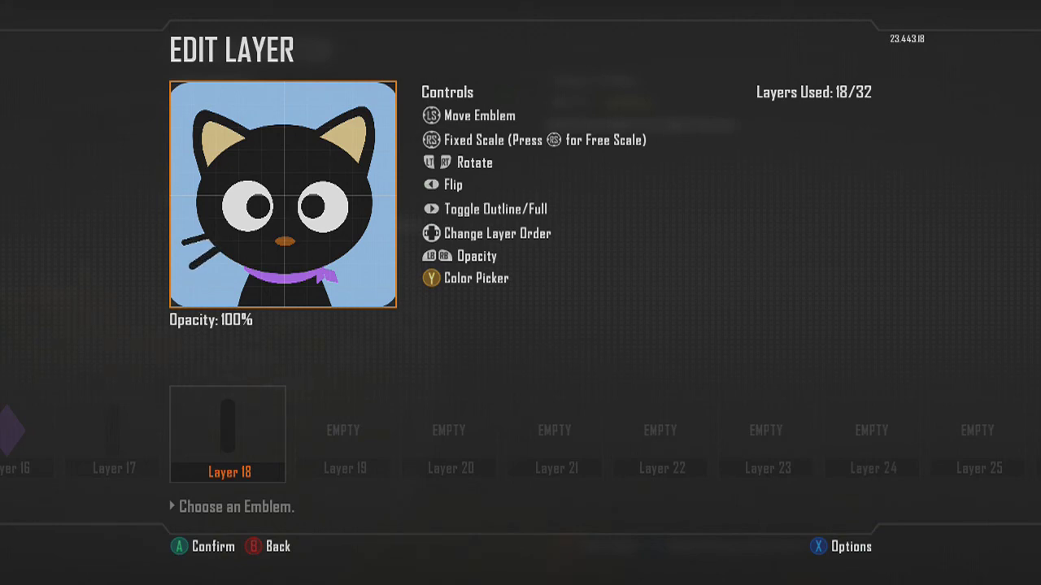
{"action": "key", "text": "Right"}
{"action": "key", "text": "Up"}
{"action": "key", "text": "Return"}
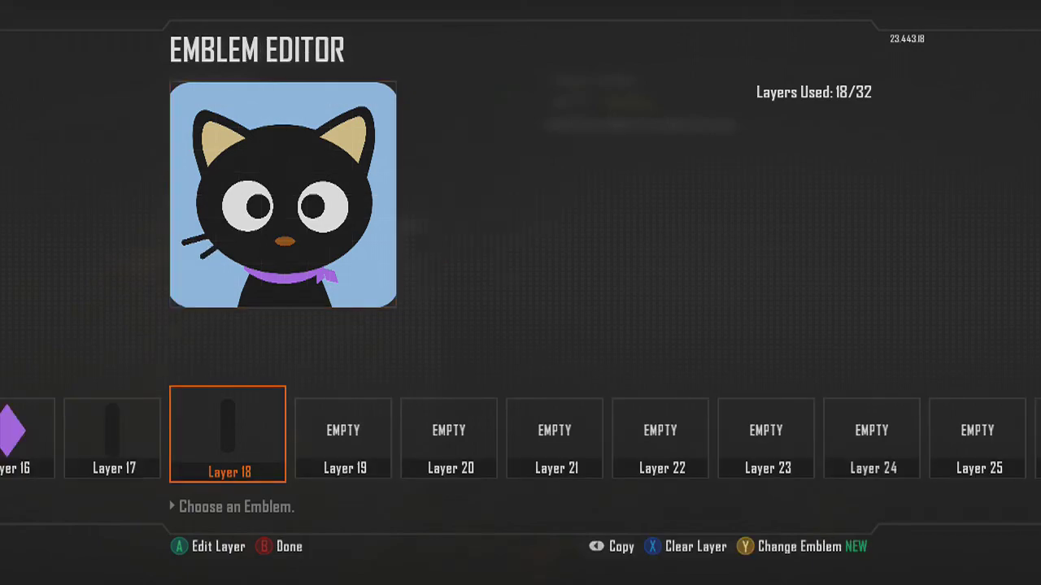
Copy the upper left whisker from layer 17 into the empty layer 19
{"action": "key", "text": "Return"}
{"action": "key", "text": "Escape"}
{"action": "key", "text": "Left"}
{"action": "key", "text": "ctrl+c"}
{"action": "key", "text": "Right"}
{"action": "key", "text": "Right"}
{"action": "key", "text": "ctrl+v"}
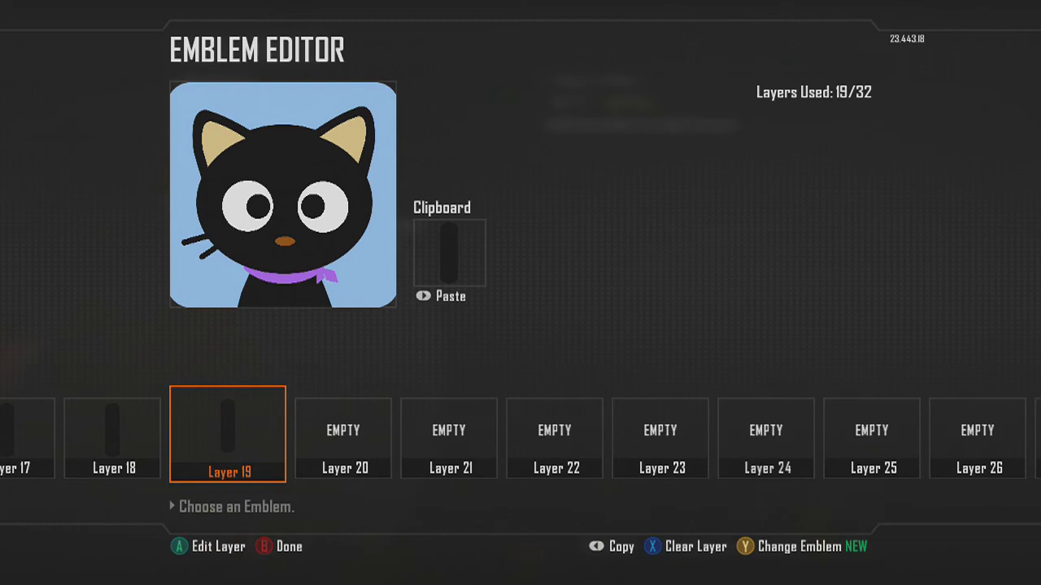
Mirror the whisker copy in layer 19 and move it to the right side of the cat's face
{"action": "key", "text": "Return"}
{"action": "key", "text": "Right"}
{"action": "key", "text": "Up"}
{"action": "key", "text": "Up"}
{"action": "key", "text": "Right"}
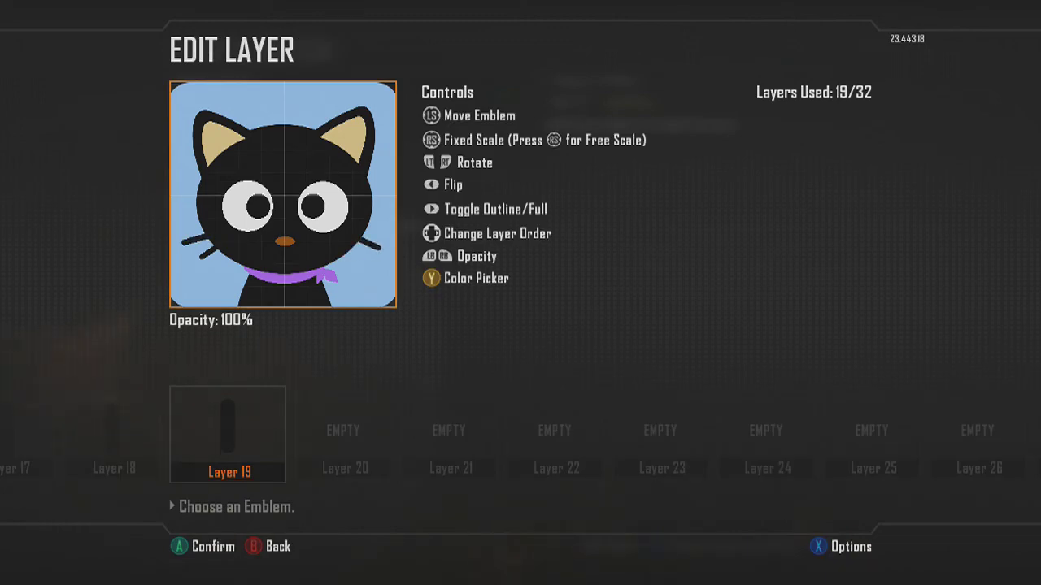
Finish placing the upper right whisker and add a mirrored lower whisker in layer 20 beneath it
{"action": "key", "text": "Up"}
{"action": "key", "text": "Right"}
{"action": "key", "text": "Up"}
{"action": "key", "text": "Right"}
{"action": "key", "text": "Up"}
{"action": "key", "text": "Right"}
{"action": "key", "text": "Up"}
{"action": "key", "text": "Right"}
{"action": "key", "text": "Return"}
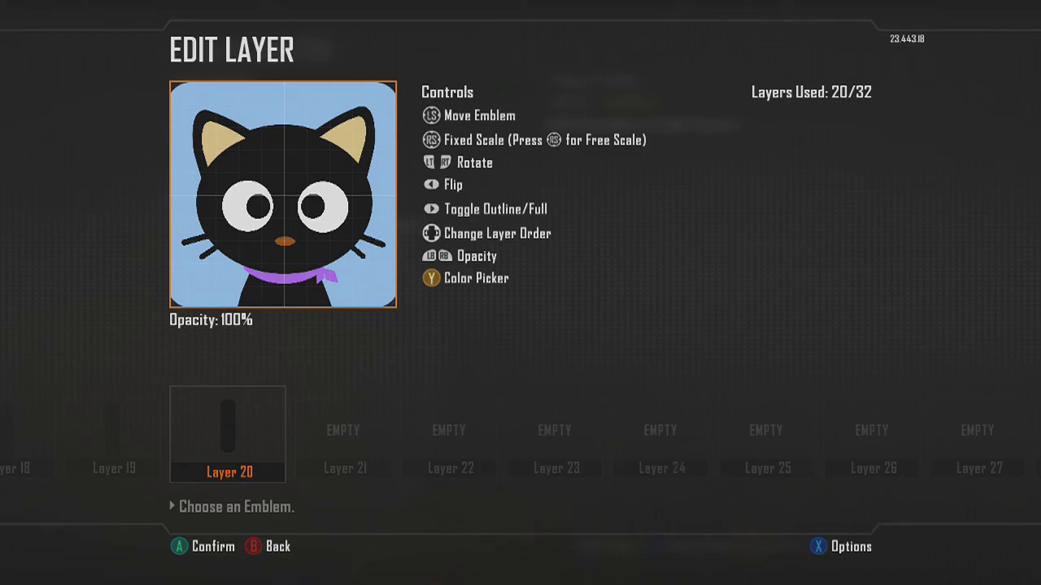
Leave the emblem editor and save the finished cat emblem
{"action": "key", "text": "Escape"}
{"action": "key", "text": "Escape"}
{"action": "key", "text": "Down"}
{"action": "key", "text": "Return"}
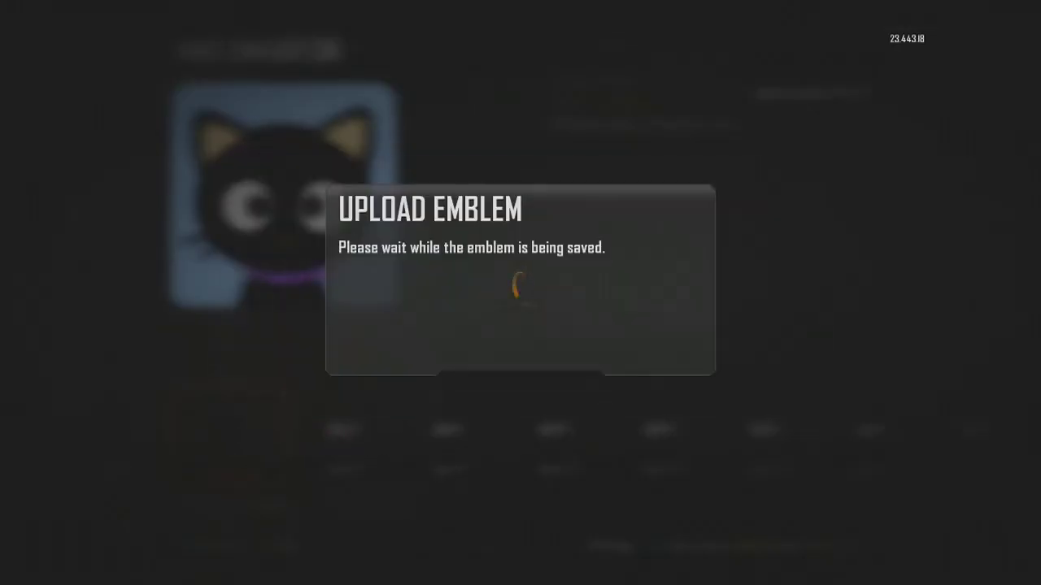
{"action": "key", "text": "Return"}
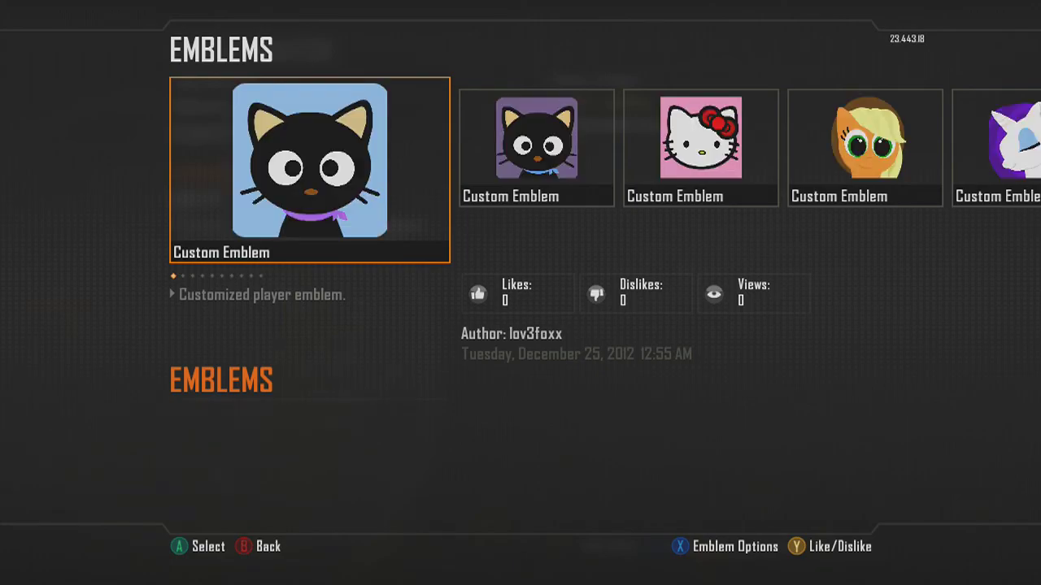
Compare the new light-blue cat emblem with the purple-background cat emblem beside it in the gallery
{"action": "key", "text": "Right"}
{"action": "key", "text": "Left"}
{"action": "key", "text": "Right"}
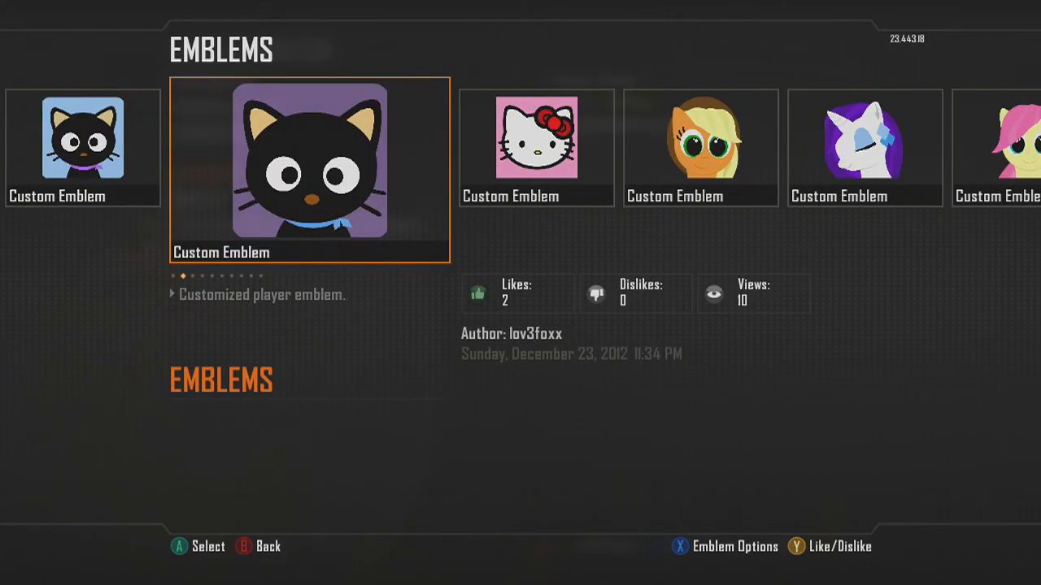
{"action": "key", "text": "Left"}
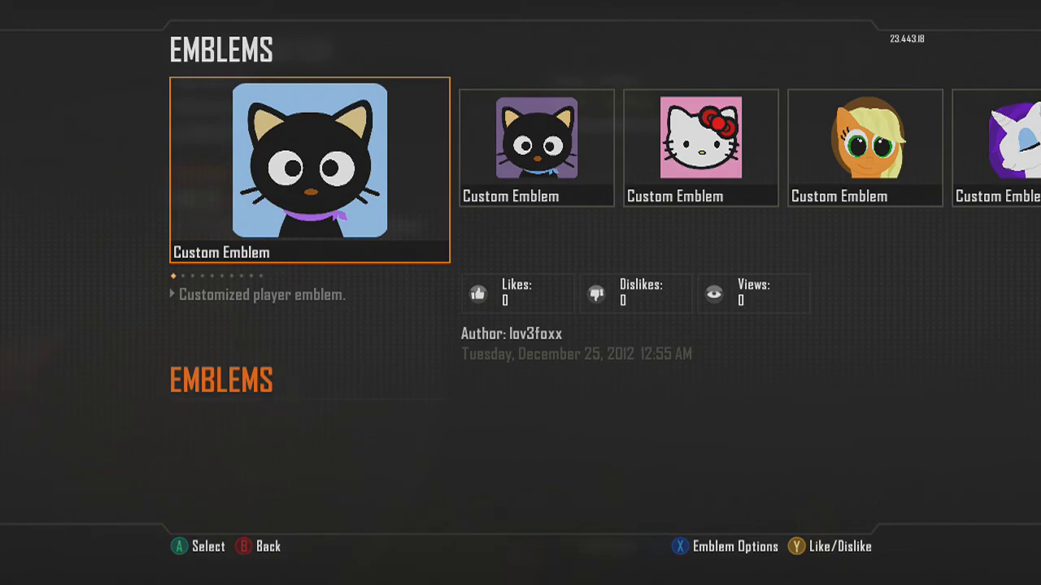
{"action": "key", "text": "Right"}
{"action": "key", "text": "Left"}
{"action": "key", "text": "Right"}
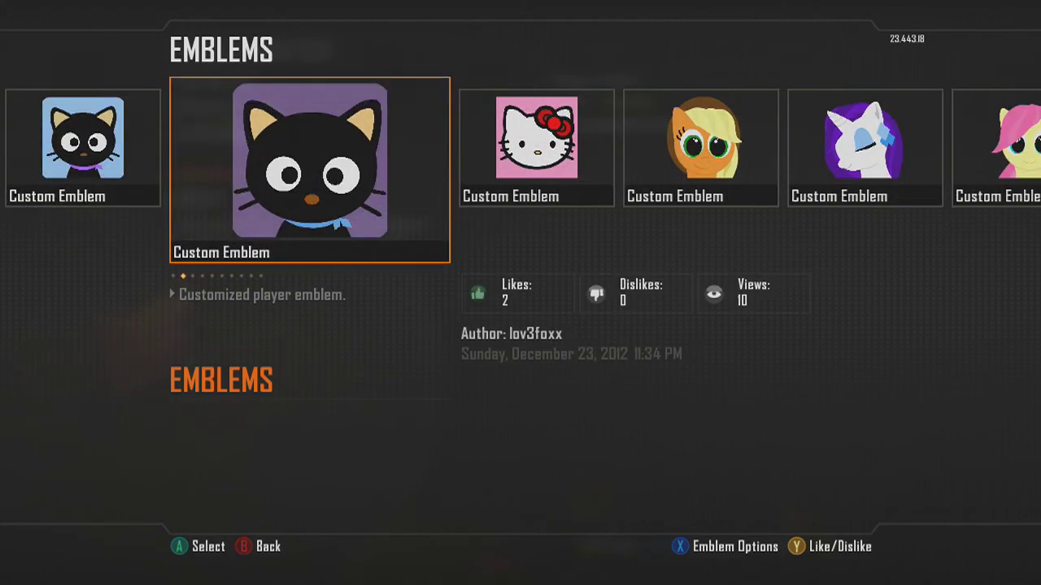
{"action": "key", "text": "Left"}
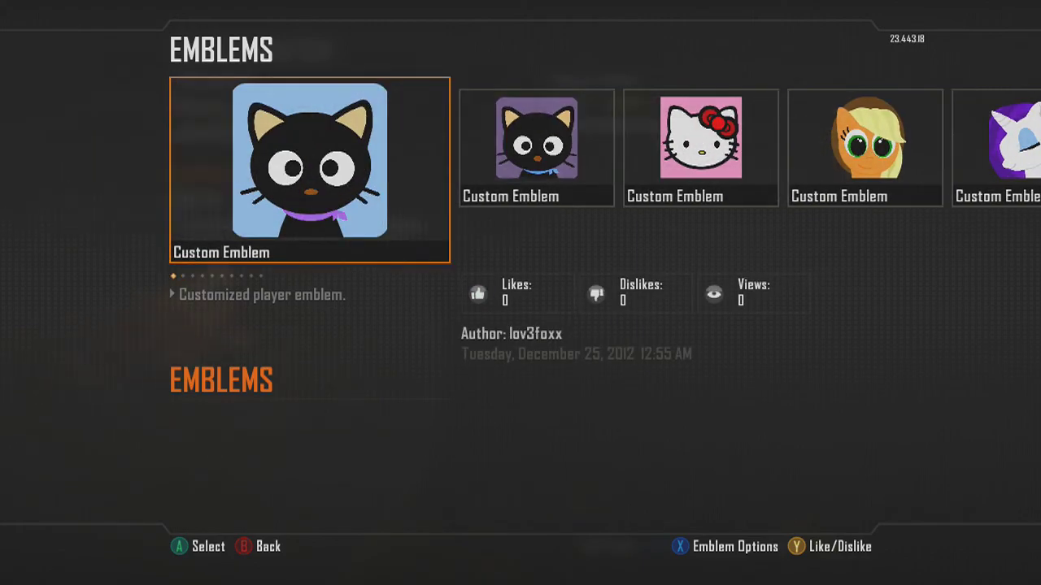
{"action": "key", "text": "Right"}
{"action": "key", "text": "Left"}
{"action": "key", "text": "Right"}
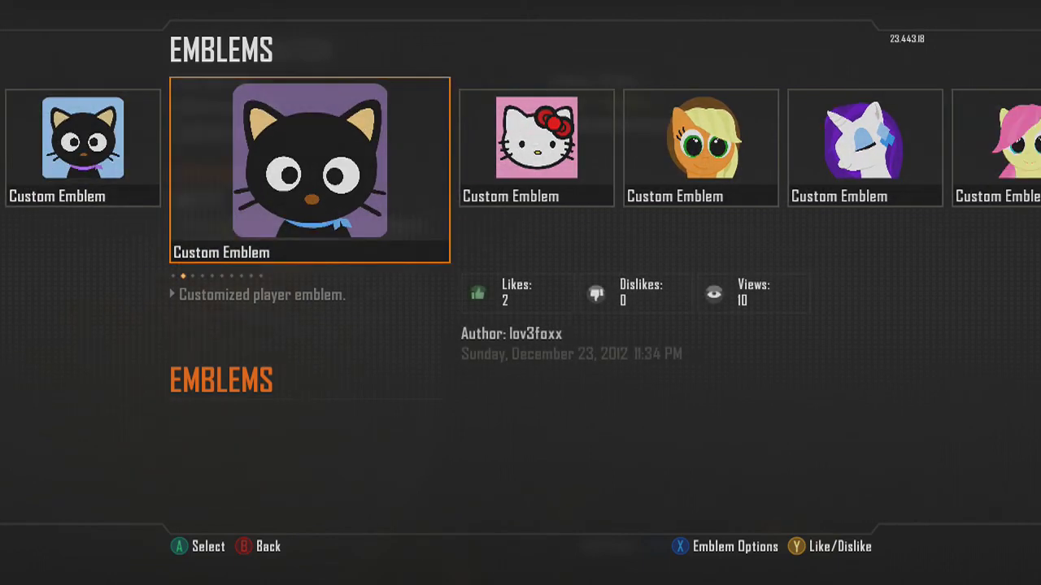
{"action": "key", "text": "Left"}
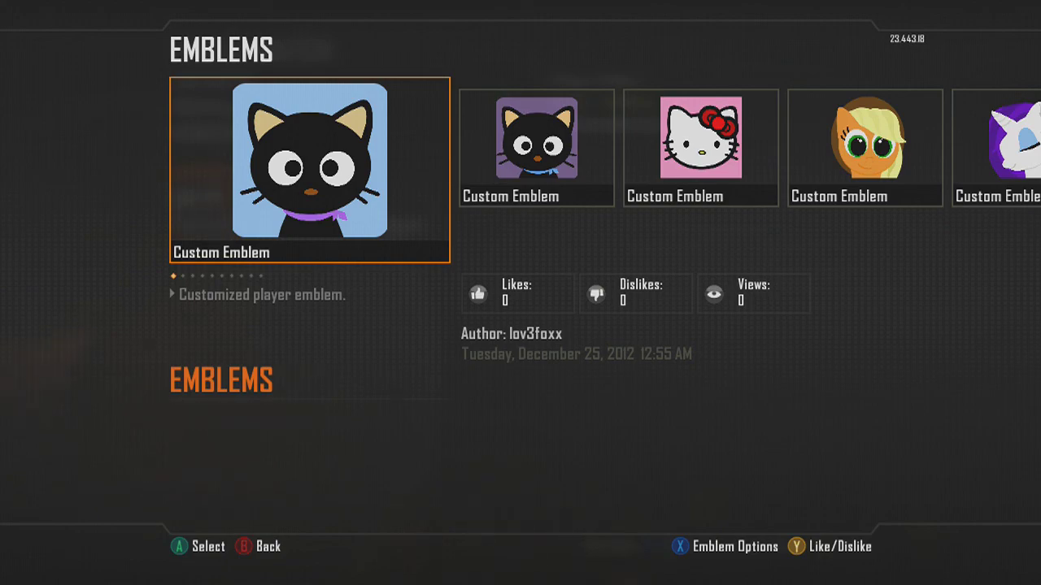
Look through the saved custom emblems in the gallery, from the new black cat to the fox in a heart and back
{"action": "key", "text": "Right"}
{"action": "key", "text": "Right"}
{"action": "key", "text": "Right"}
{"action": "key", "text": "Right"}
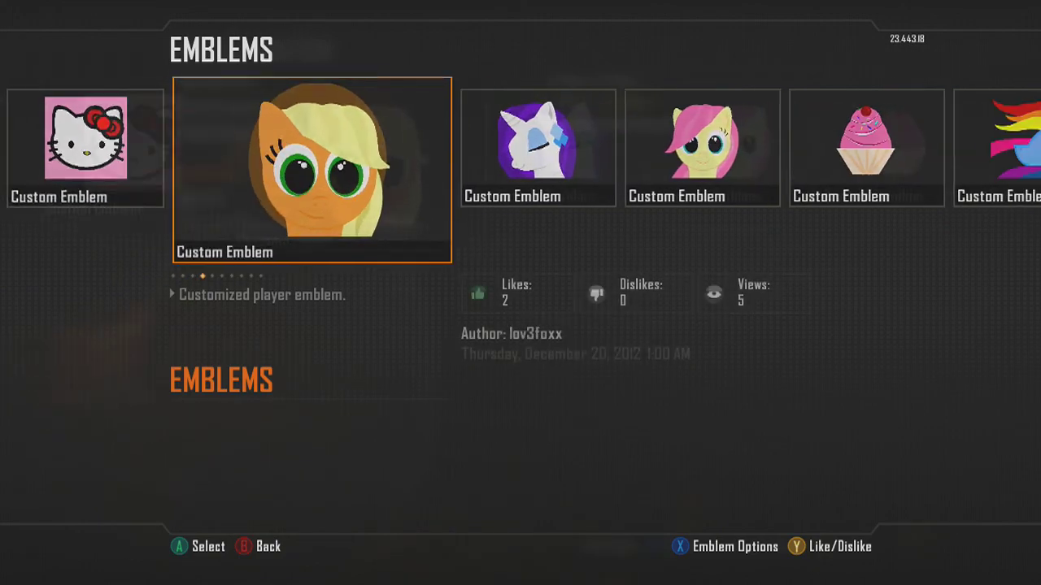
{"action": "key", "text": "Right"}
{"action": "key", "text": "Right"}
{"action": "key", "text": "Left"}
{"action": "key", "text": "Left"}
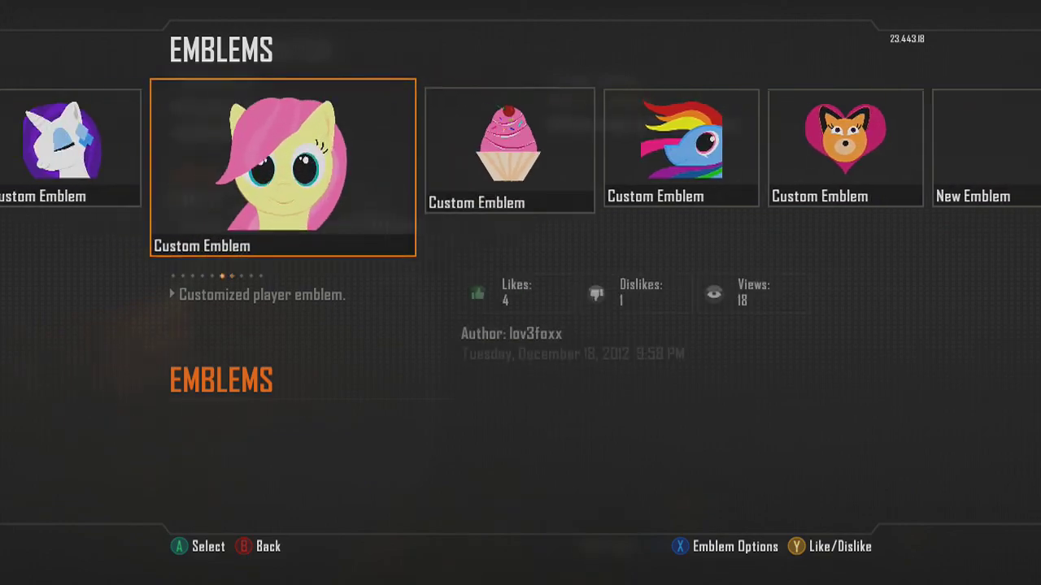
{"action": "key", "text": "Left"}
{"action": "key", "text": "Left"}
{"action": "key", "text": "Left"}
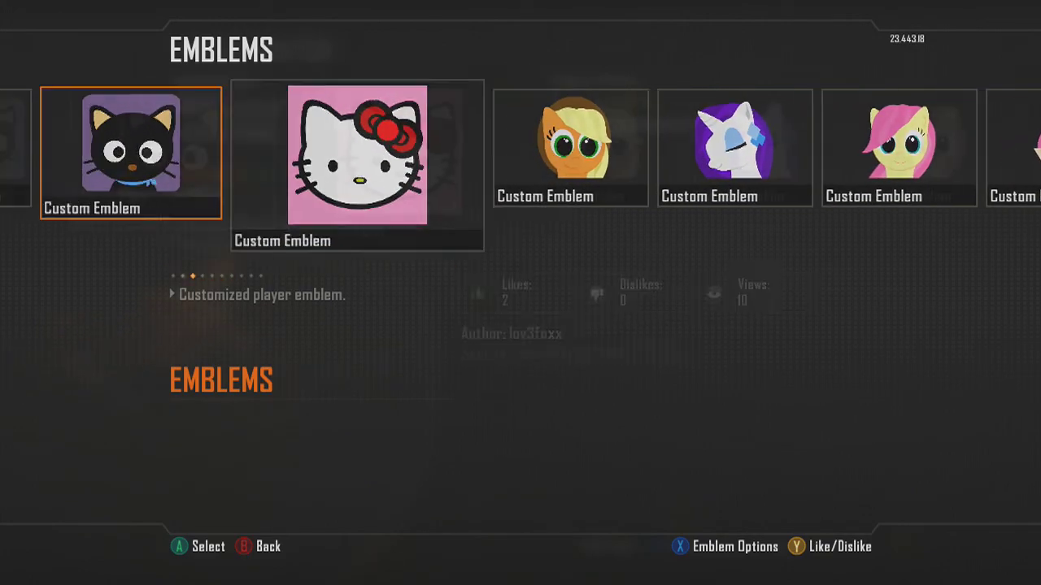
{"action": "key", "text": "Right"}
{"action": "key", "text": "Right"}
{"action": "key", "text": "Right"}
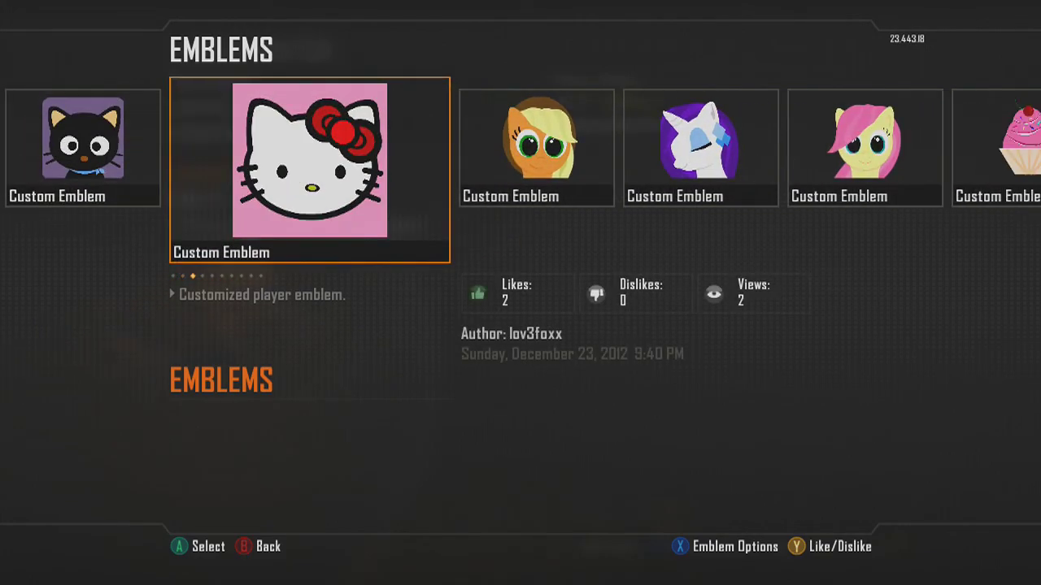
{"action": "key", "text": "Right"}
{"action": "key", "text": "Right"}
{"action": "key", "text": "Right"}
{"action": "key", "text": "Right"}
{"action": "key", "text": "Right"}
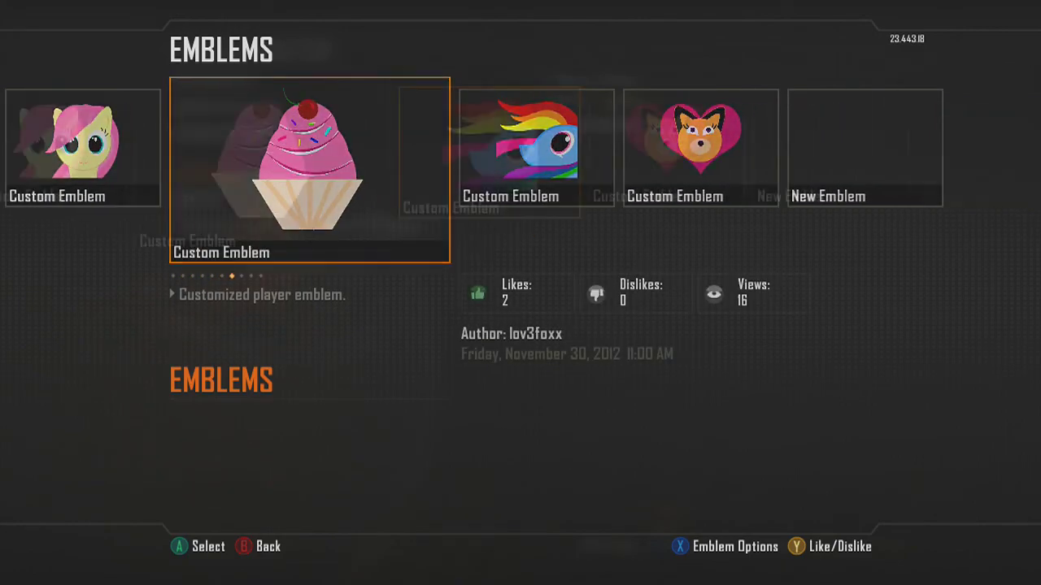
{"action": "key", "text": "Right"}
{"action": "key", "text": "Right"}
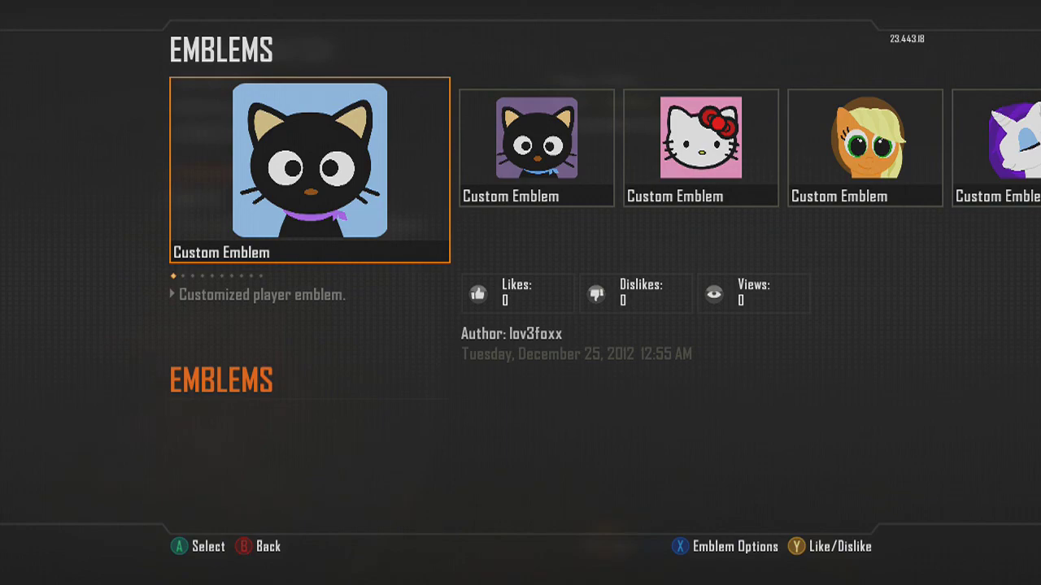
{"action": "key", "text": "Right"}
{"action": "key", "text": "Right"}
{"action": "key", "text": "Right"}
{"action": "key", "text": "Right"}
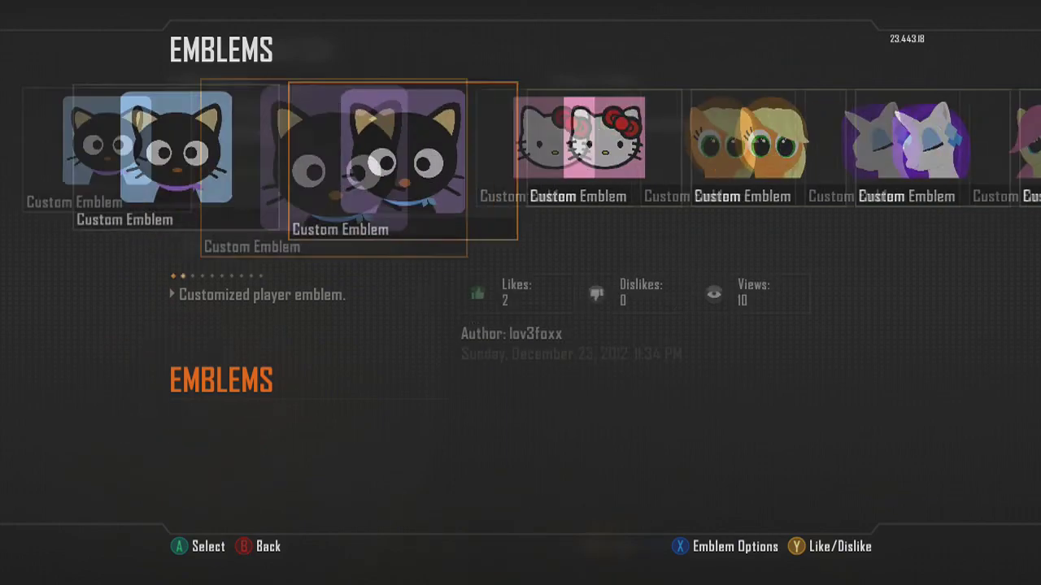
{"action": "key", "text": "Right"}
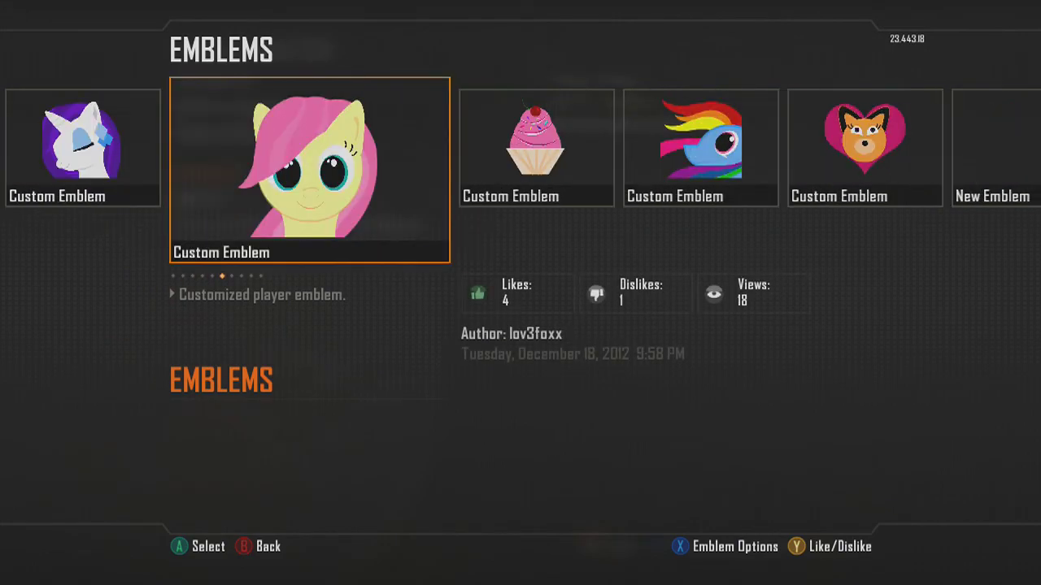
{"action": "key", "text": "Right"}
{"action": "key", "text": "Right"}
{"action": "key", "text": "Right"}
{"action": "key", "text": "Right"}
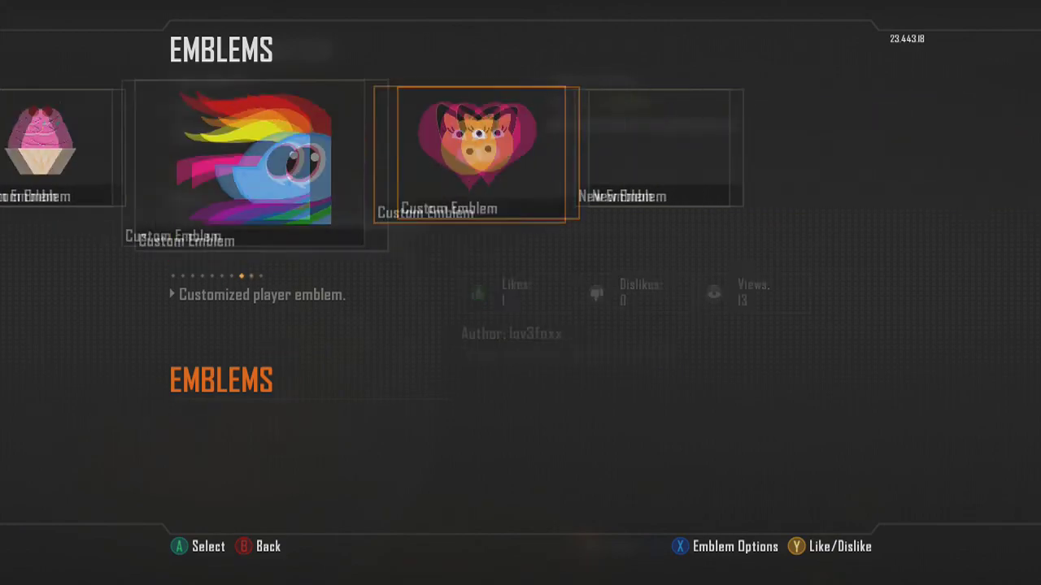
{"action": "key", "text": "Left"}
{"action": "key", "text": "Left"}
{"action": "key", "text": "Left"}
{"action": "key", "text": "Left"}
{"action": "key", "text": "Left"}
{"action": "key", "text": "Left"}
{"action": "key", "text": "Left"}
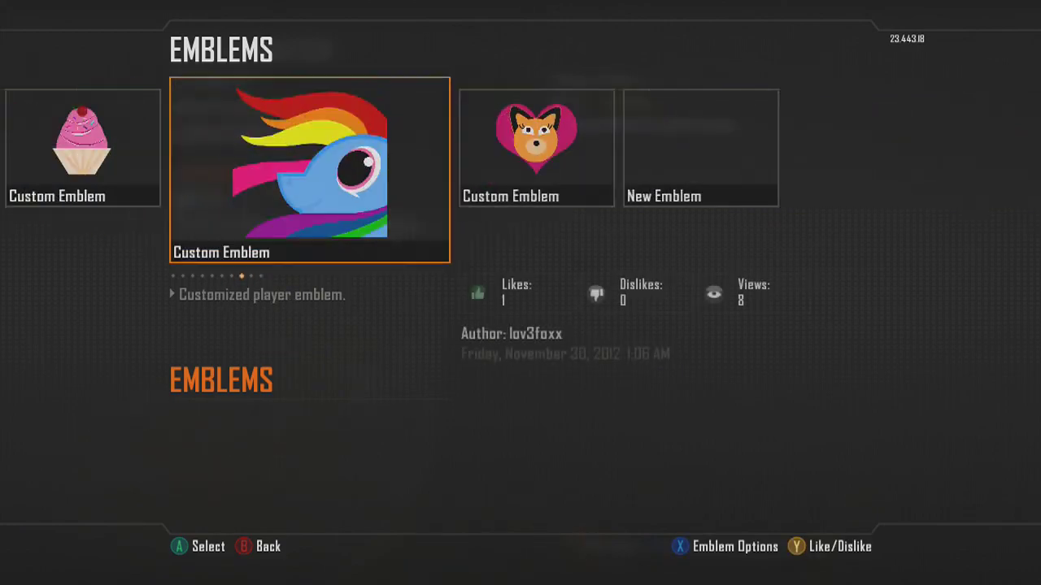
{"action": "key", "text": "Left"}
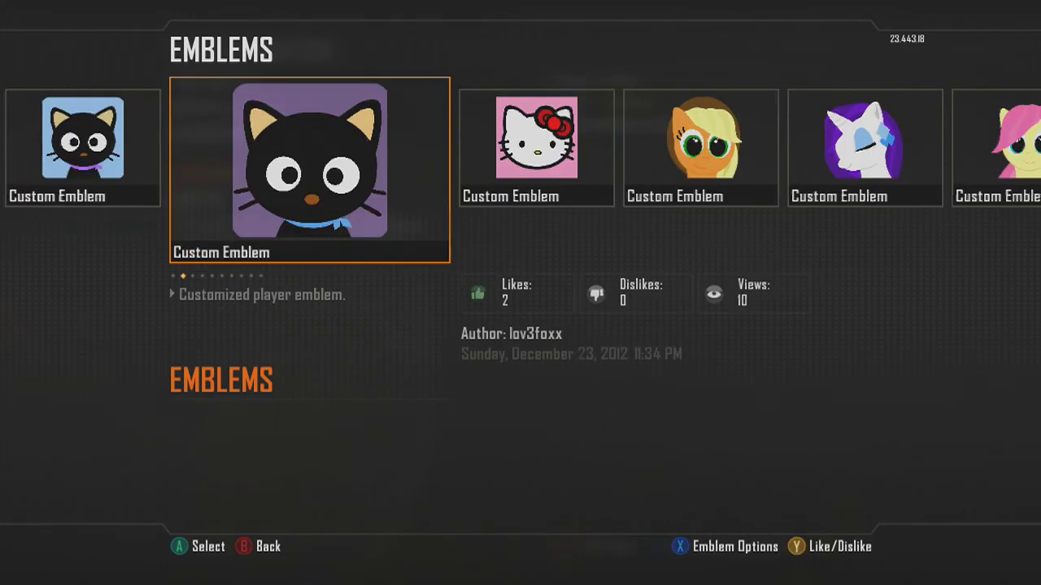
{"action": "key", "text": "Left"}
{"action": "key", "text": "Right"}
{"action": "key", "text": "Right"}
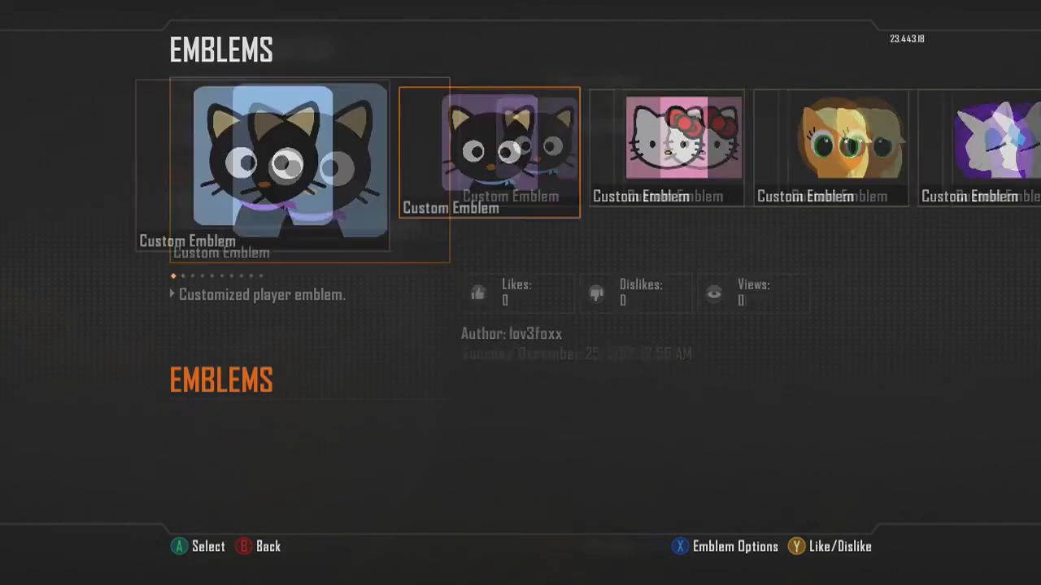
{"action": "key", "text": "Left"}
{"action": "key", "text": "Left"}
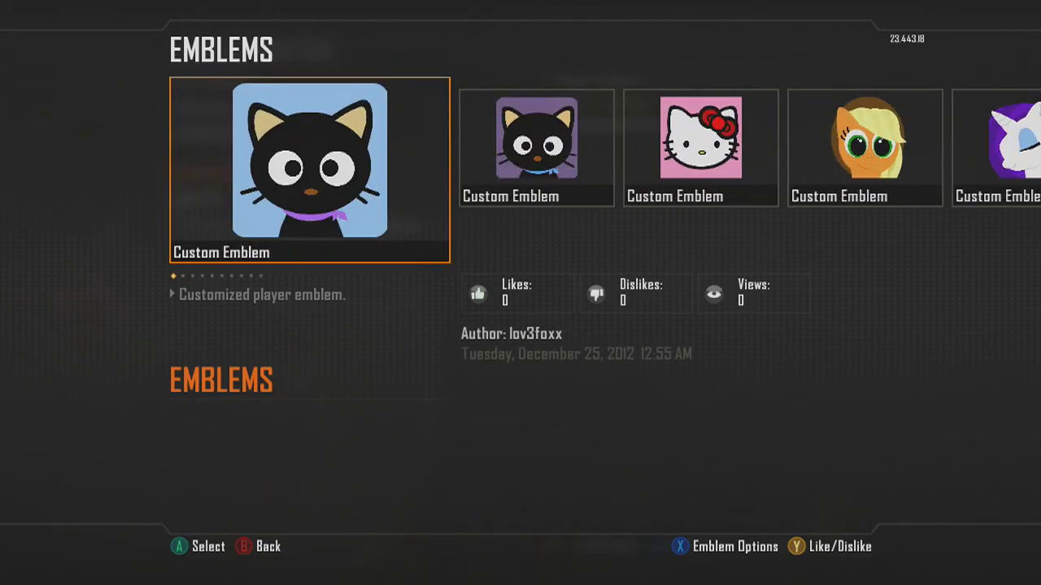
{"action": "key", "text": "Right"}
{"action": "key", "text": "Right"}
{"action": "key", "text": "Right"}
{"action": "key", "text": "Right"}
{"action": "key", "text": "Right"}
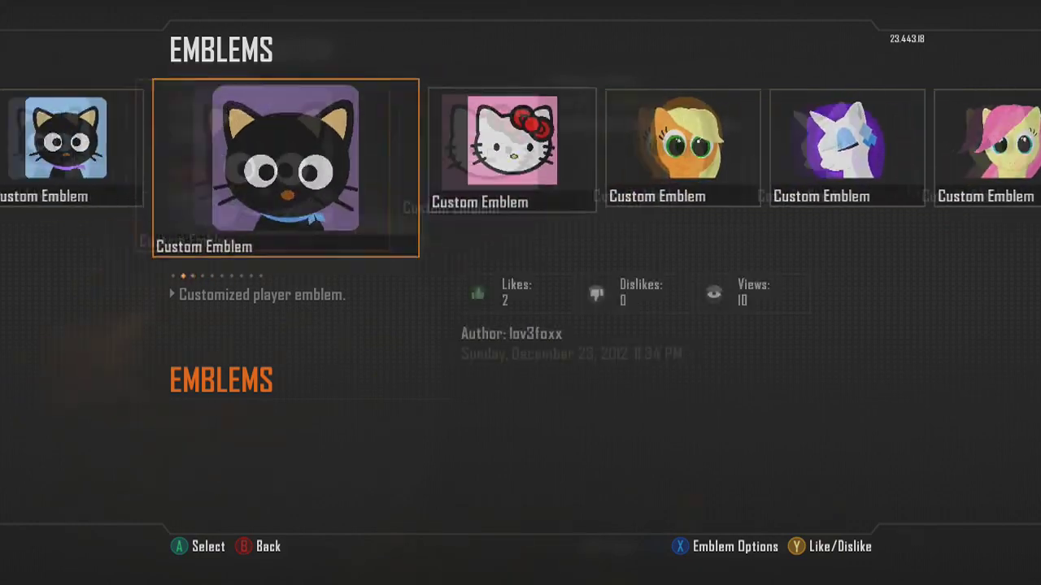
{"action": "key", "text": "Right"}
{"action": "key", "text": "Right"}
{"action": "key", "text": "Right"}
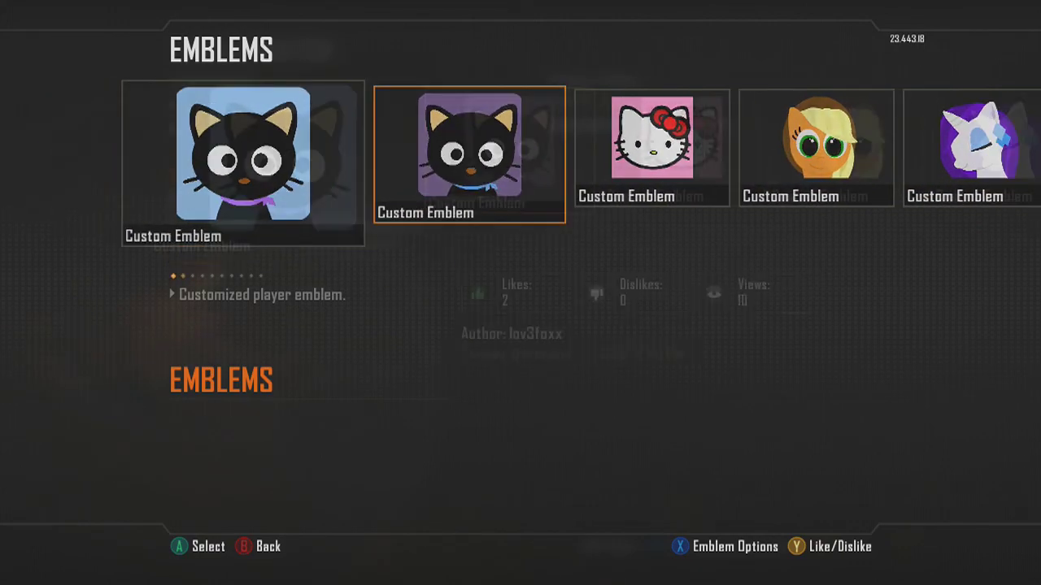